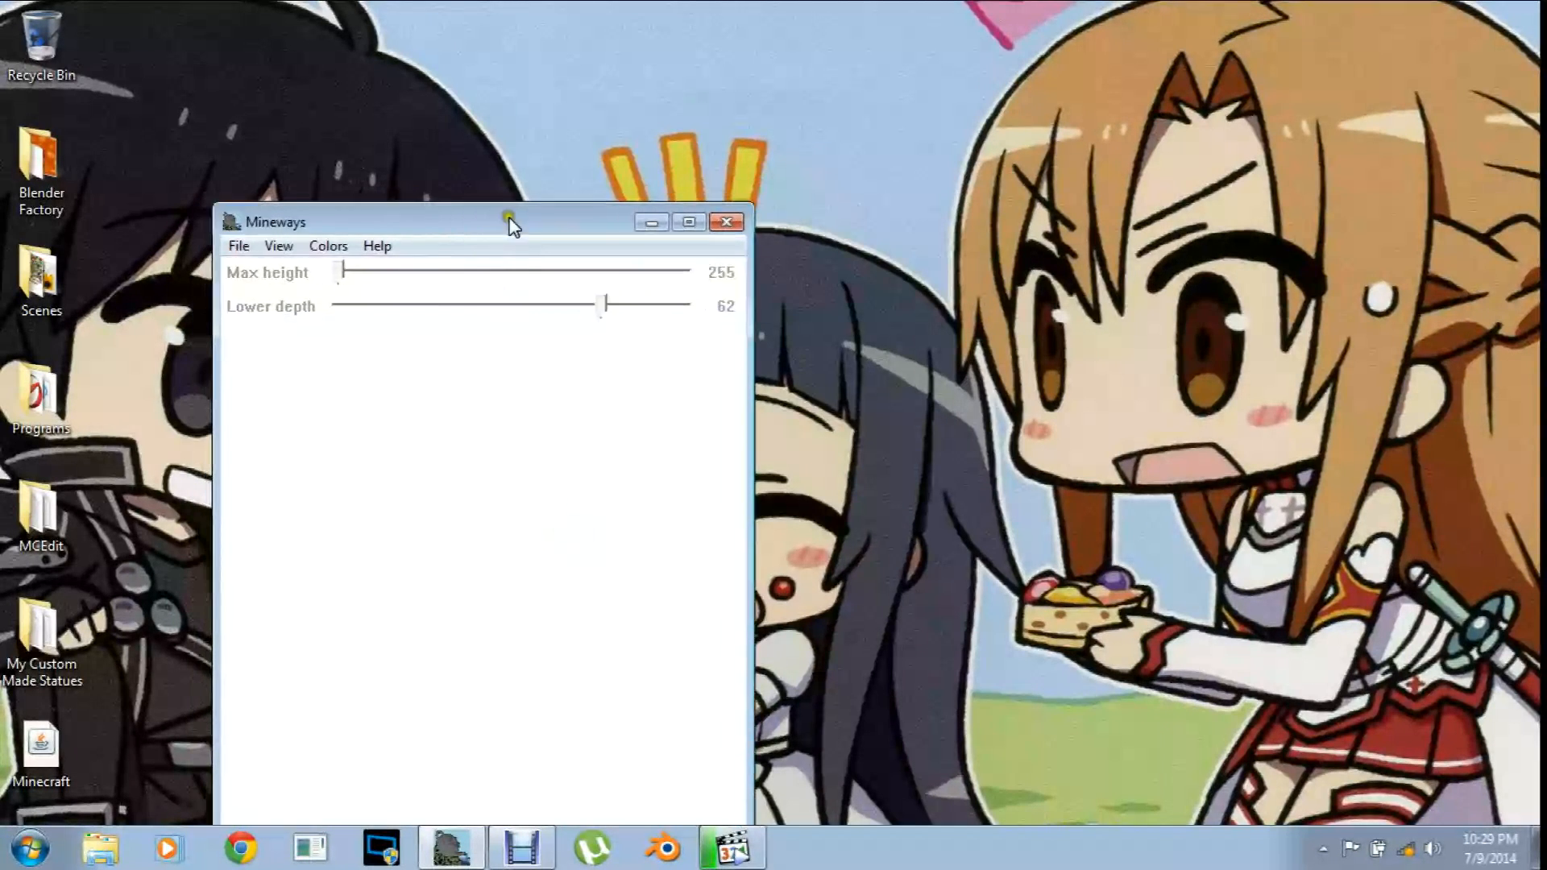
Open the saved Minecraft world "City" on the map
left_click(517, 203)
mouse_move(640, 226)
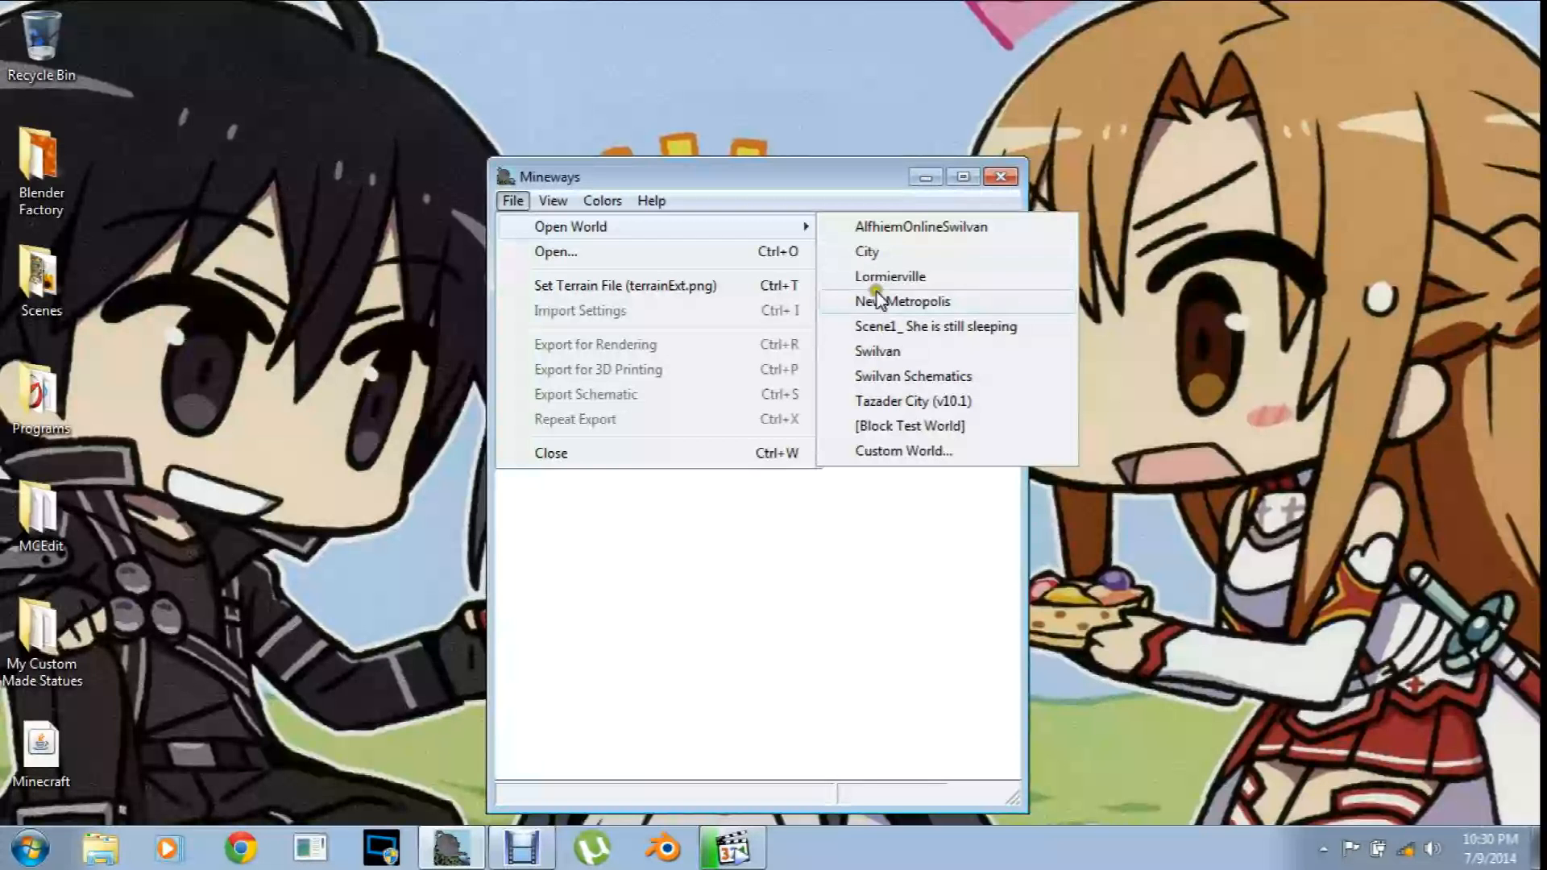
left_click(901, 251)
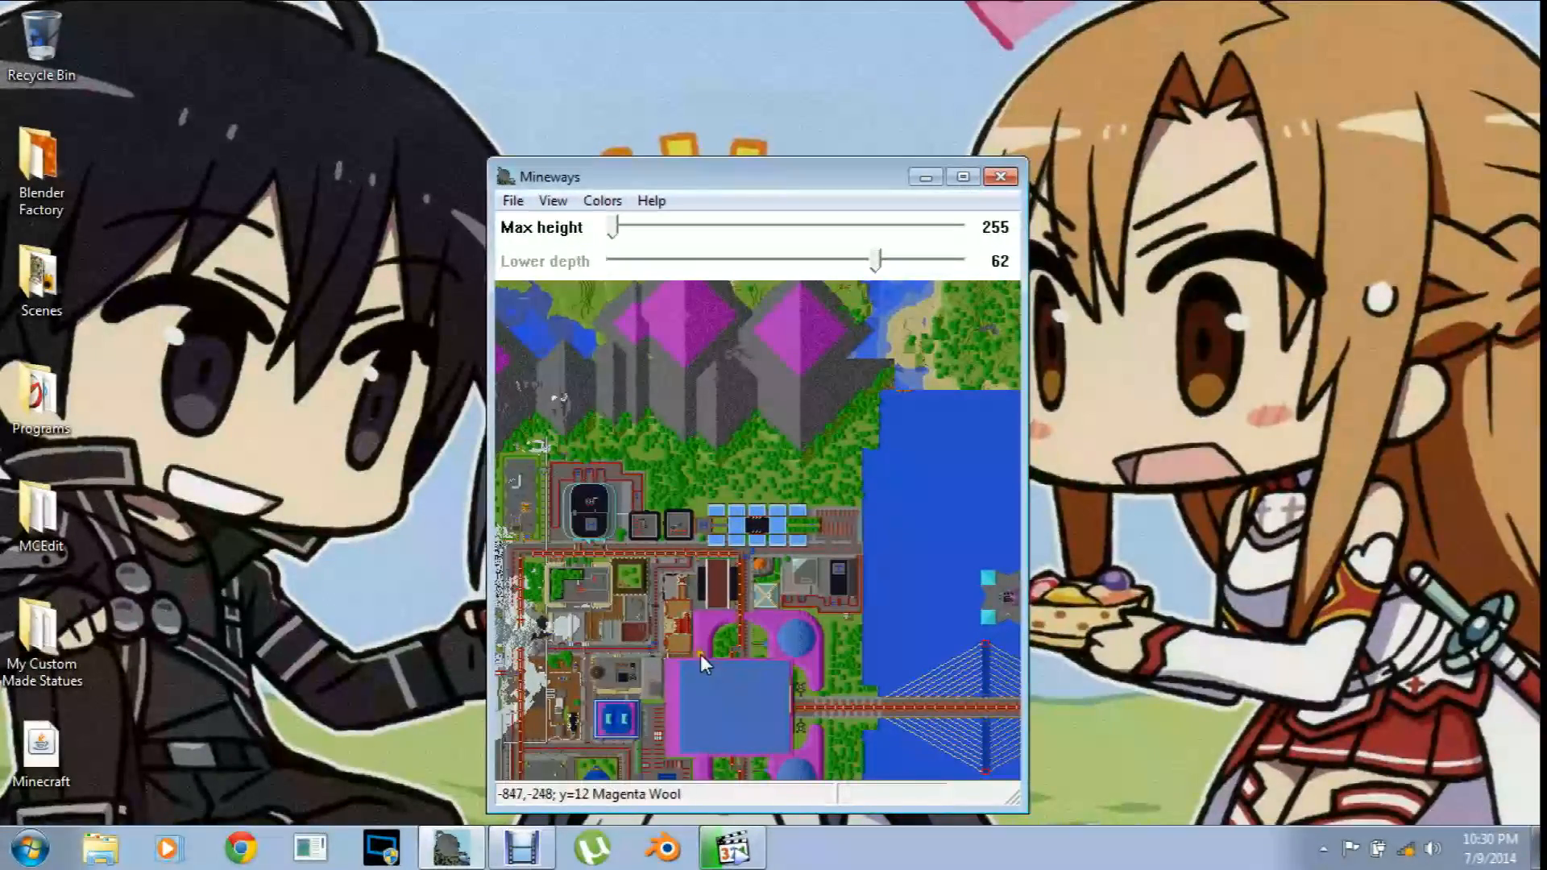
Maximize the Mineways window to show more of the city map
left_click_drag(732, 559, 628, 542)
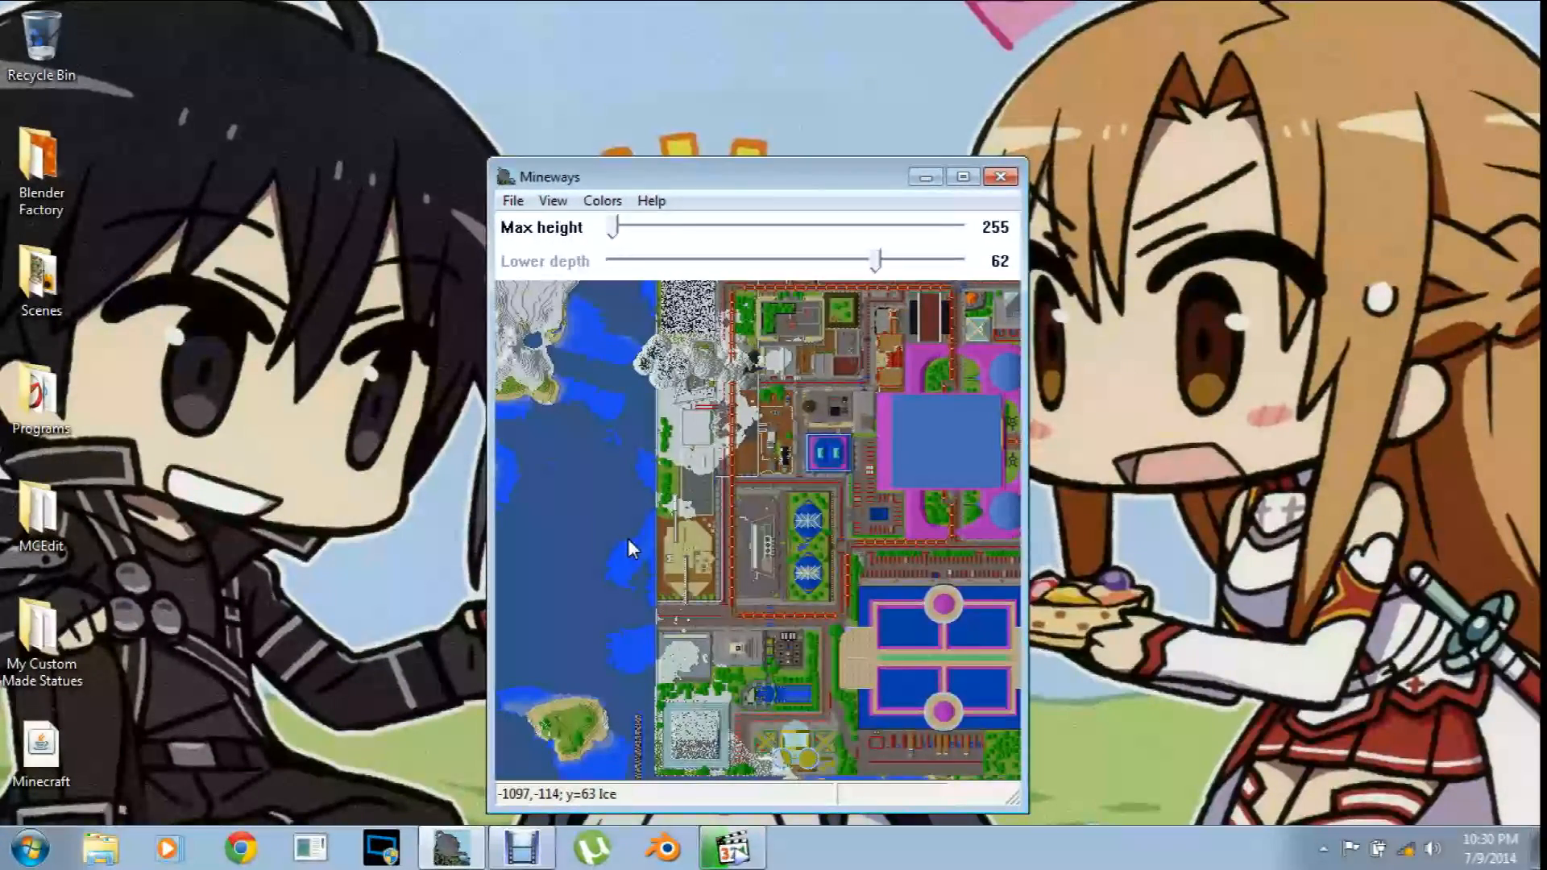
left_click_drag(830, 548, 774, 617)
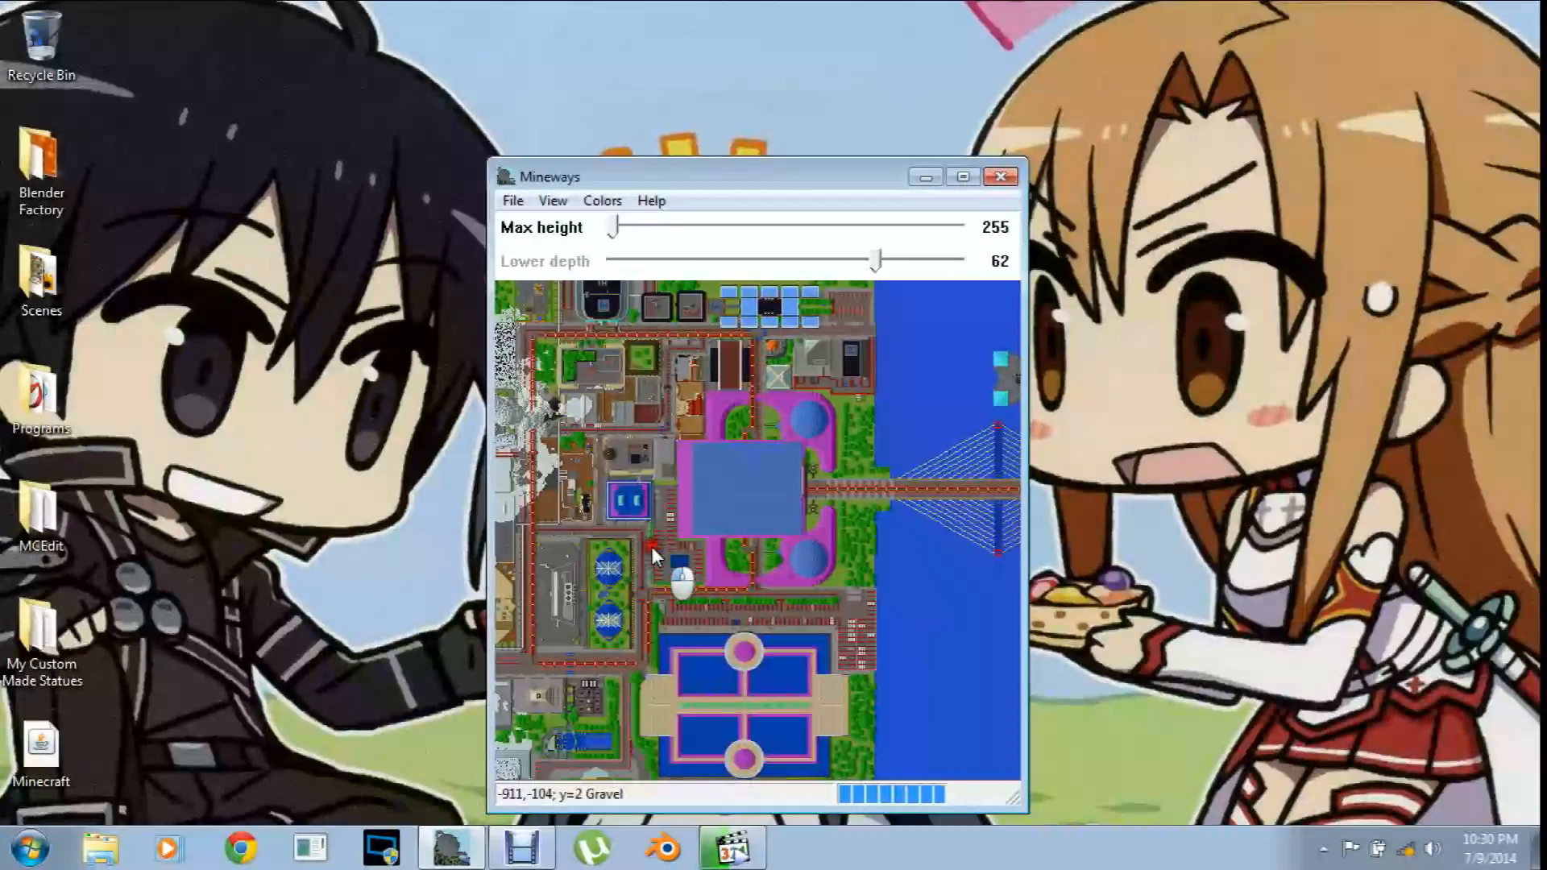
left_click(960, 175)
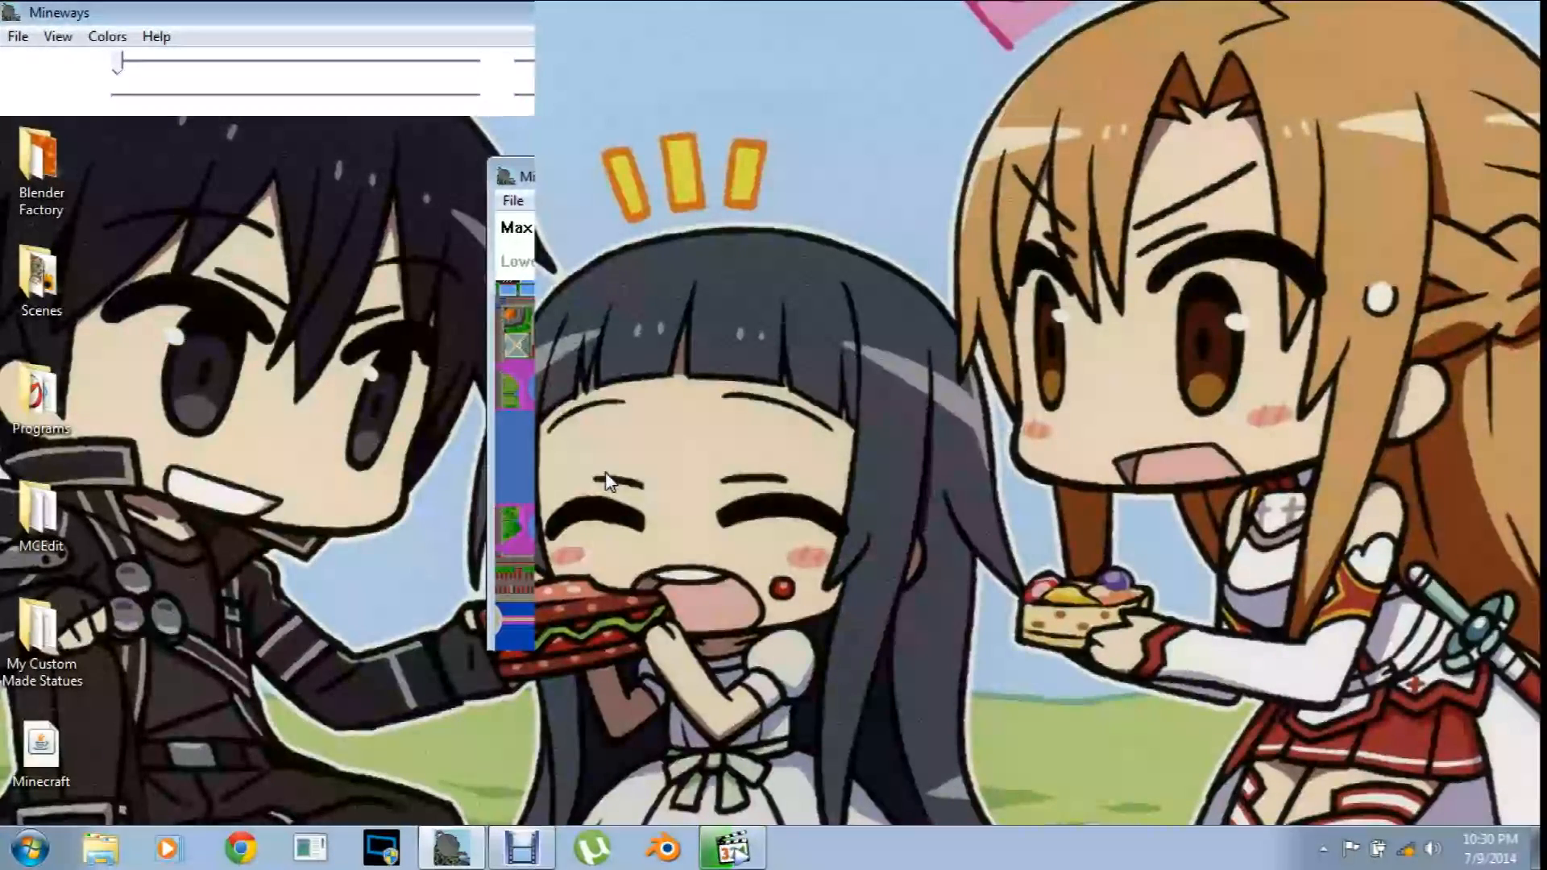
left_click(465, 852)
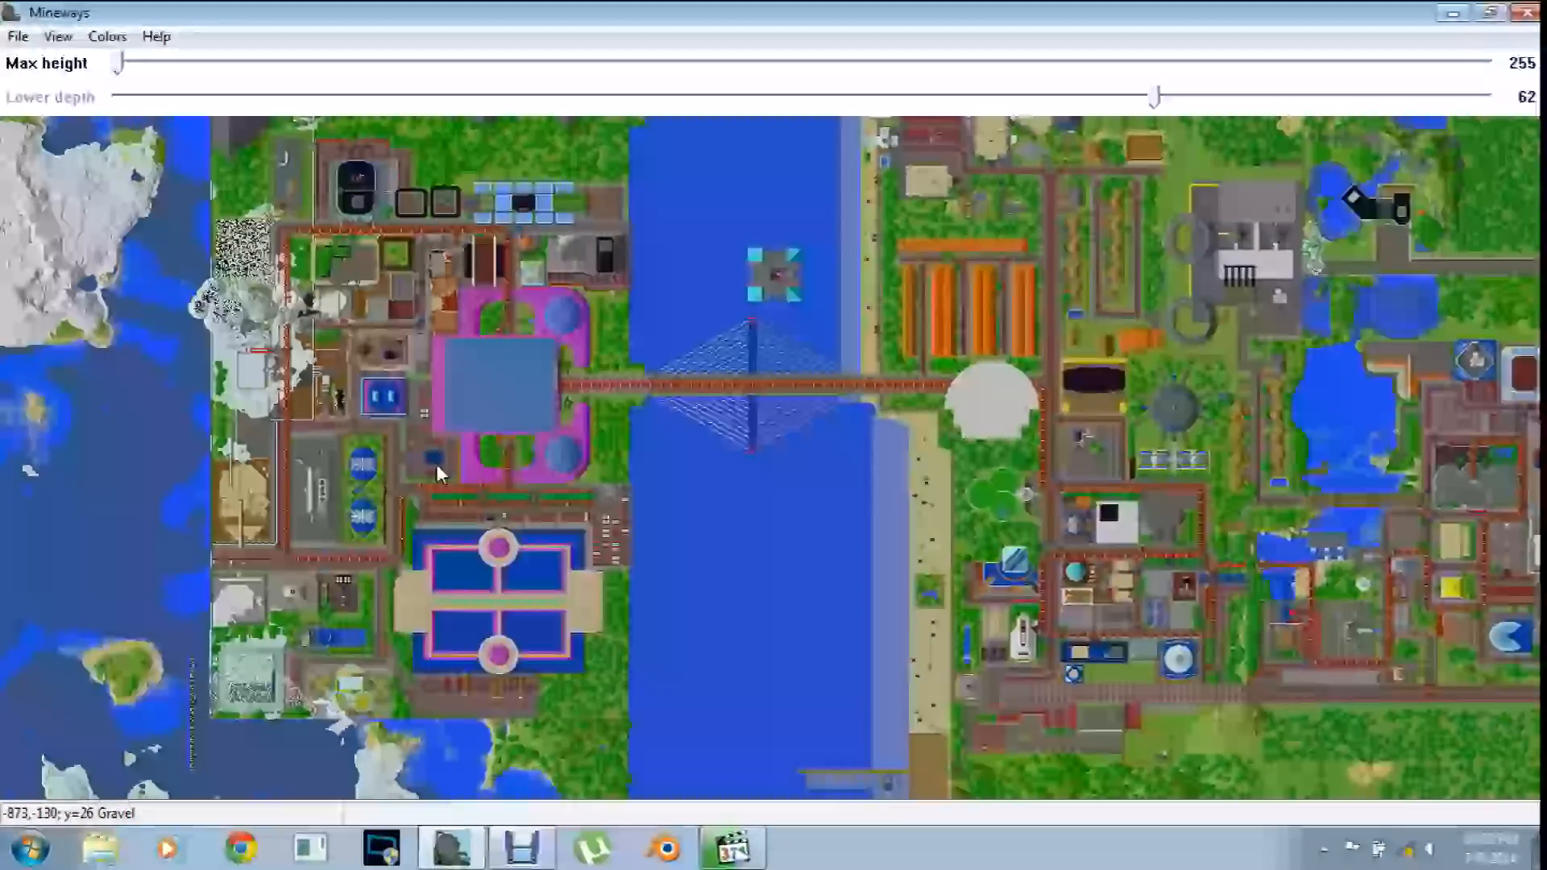
Select a map area around the twin blue pools, accept the depth reset notice, and set the lower depth to 60
right_click_drag(529, 583, 569, 580)
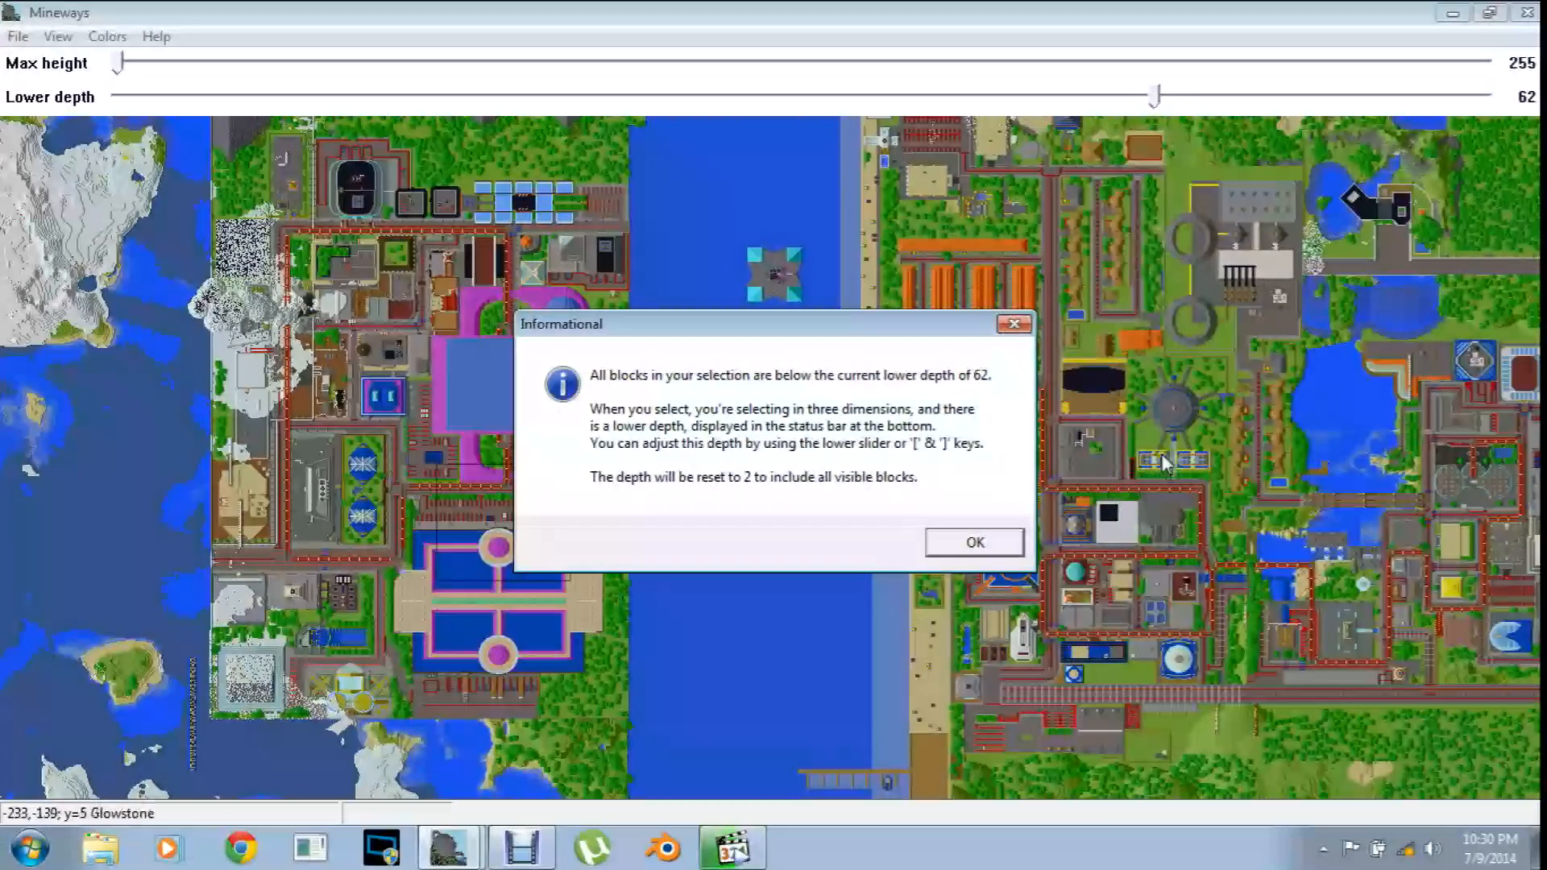
left_click(967, 544)
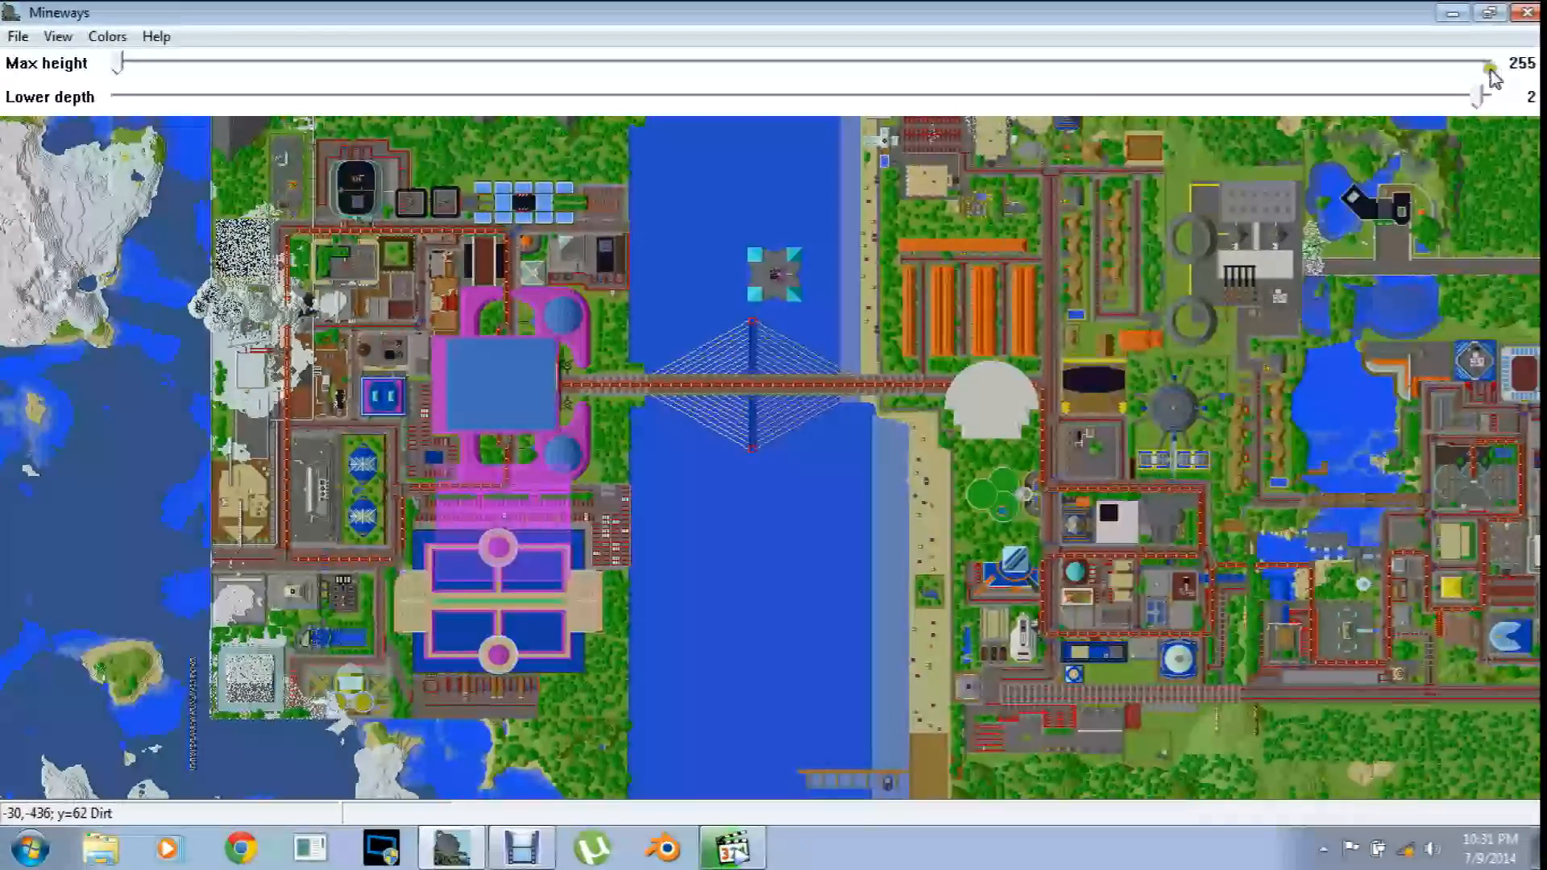
left_click_drag(1481, 95, 1163, 105)
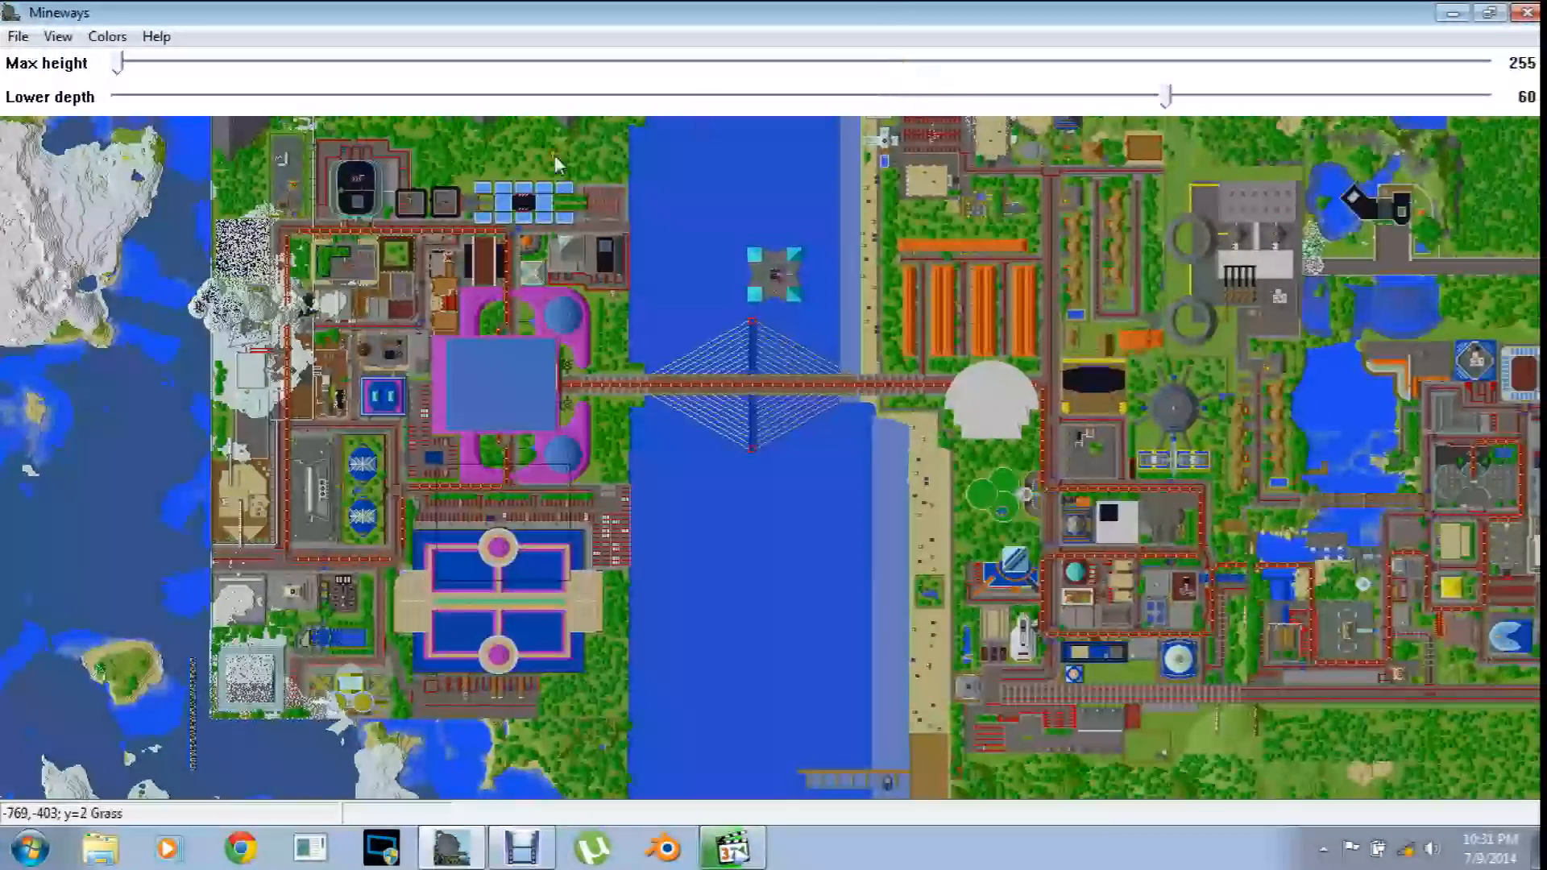
Choose Wavefront OBJ, absolute (*.obj) as the format for a rendering export, cancel the export and close Mineways
left_click(18, 37)
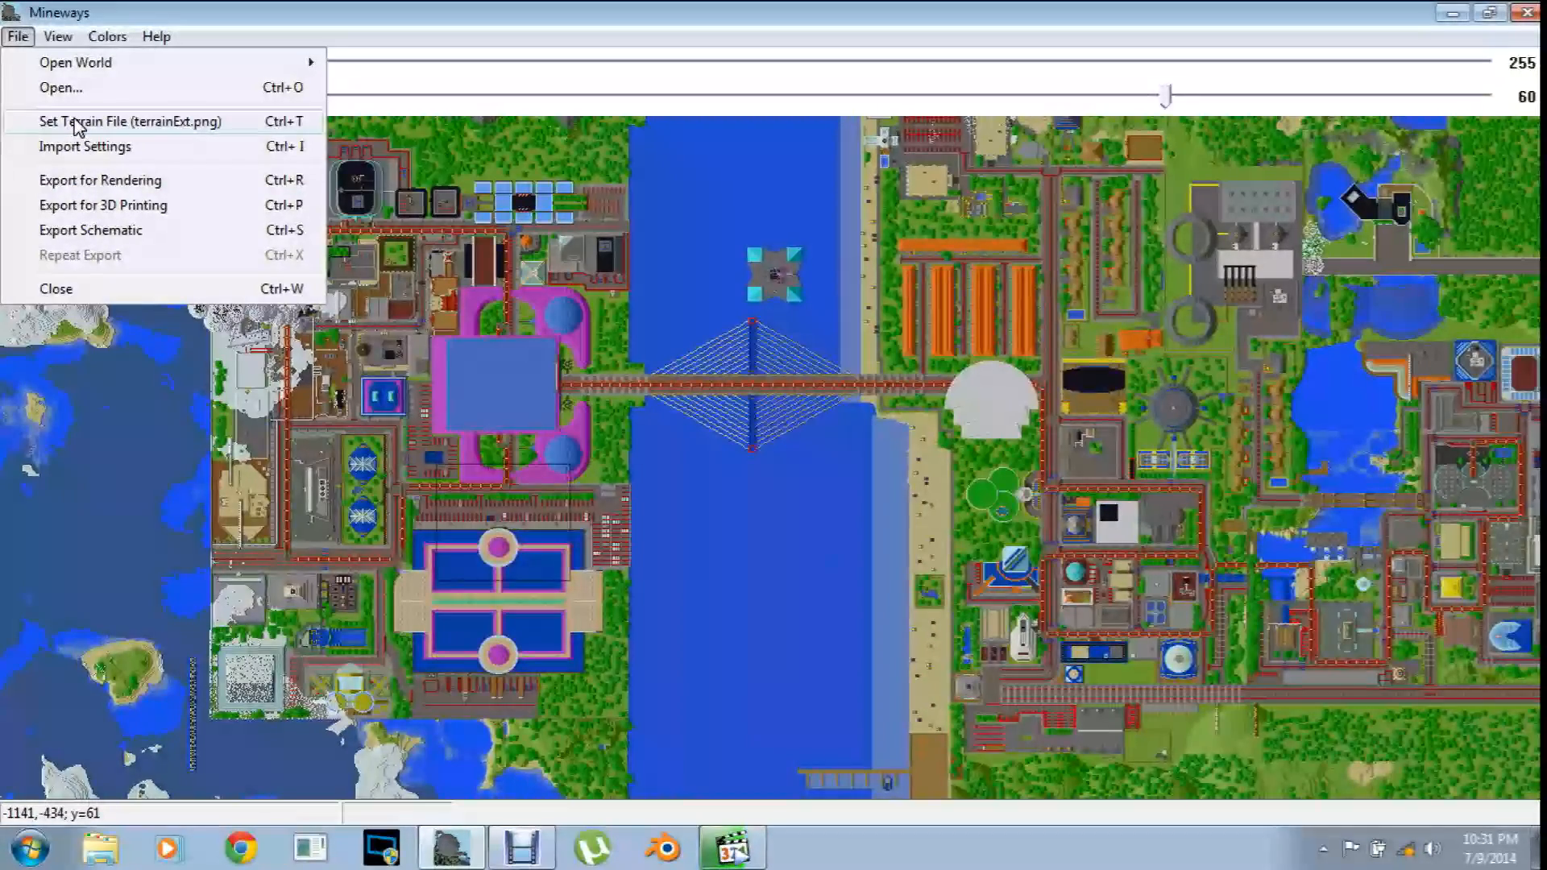
left_click(74, 148)
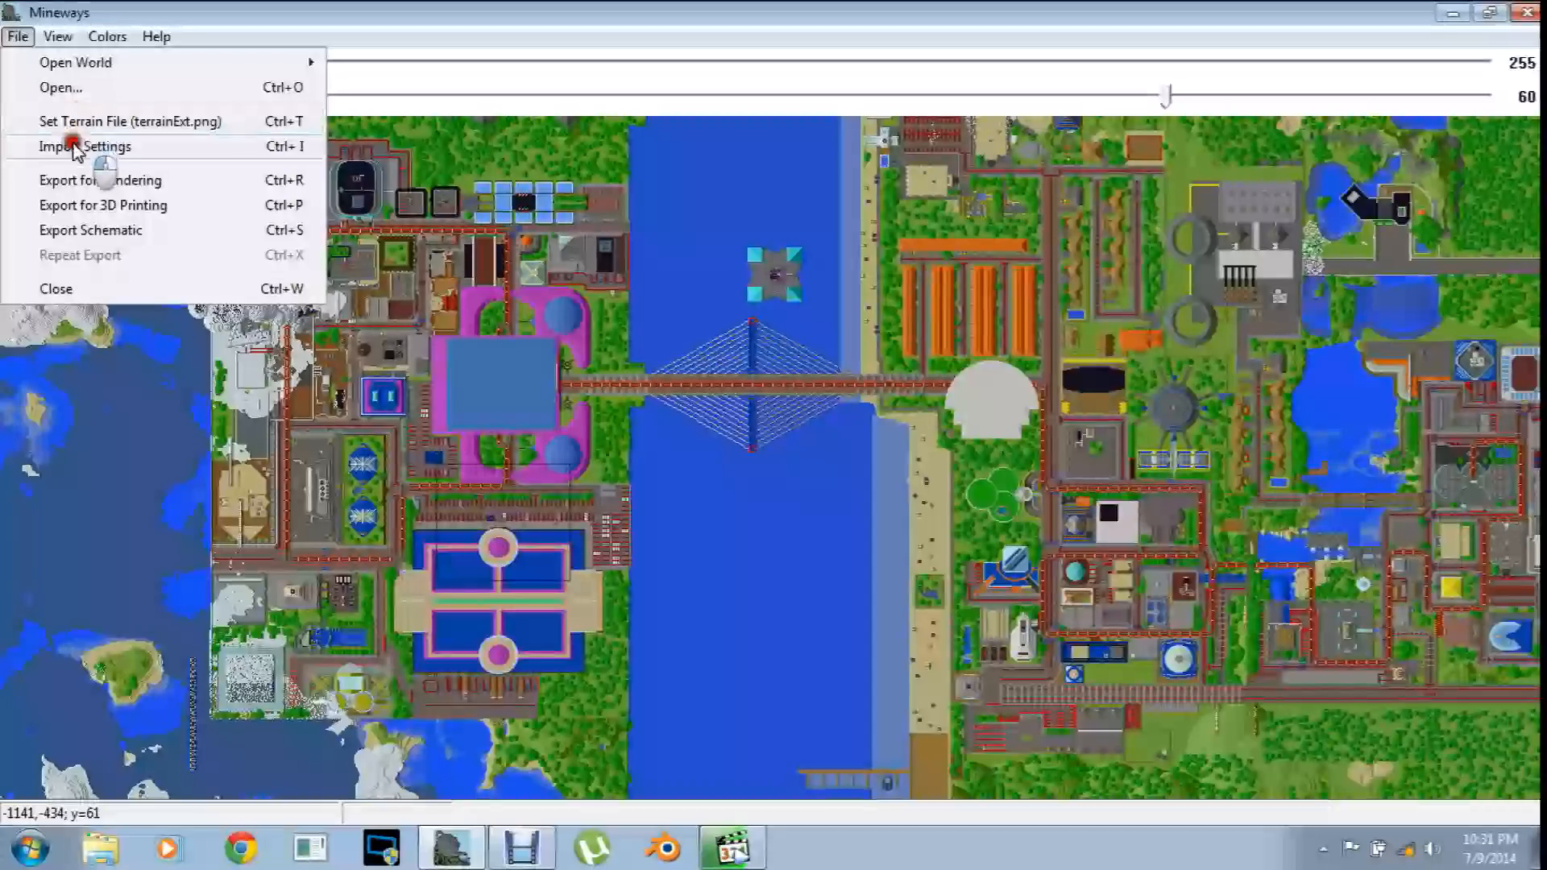
left_click(150, 182)
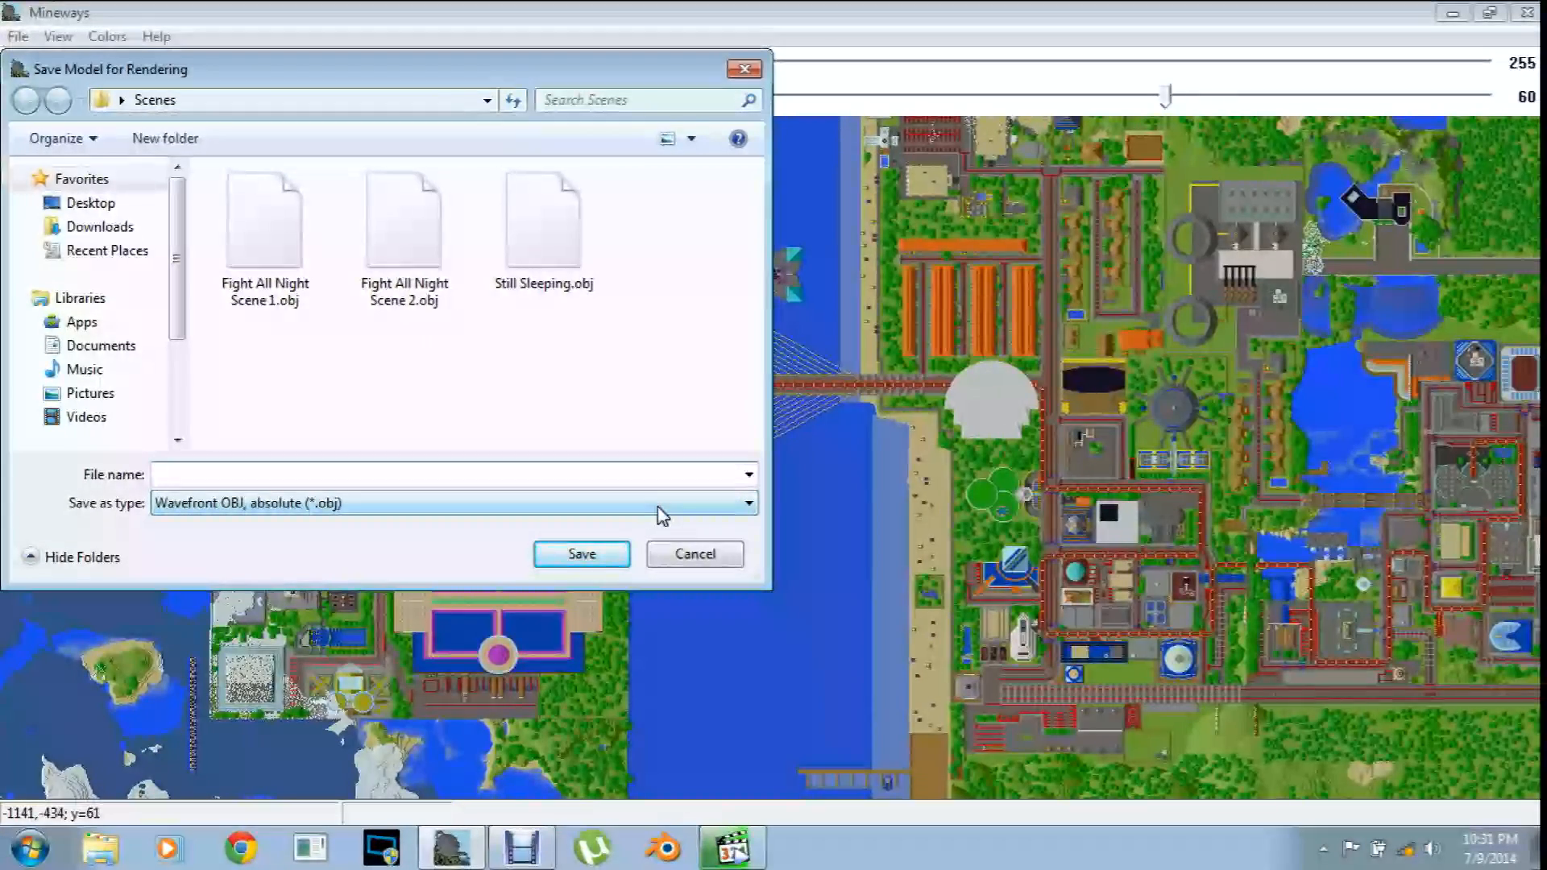
left_click(747, 508)
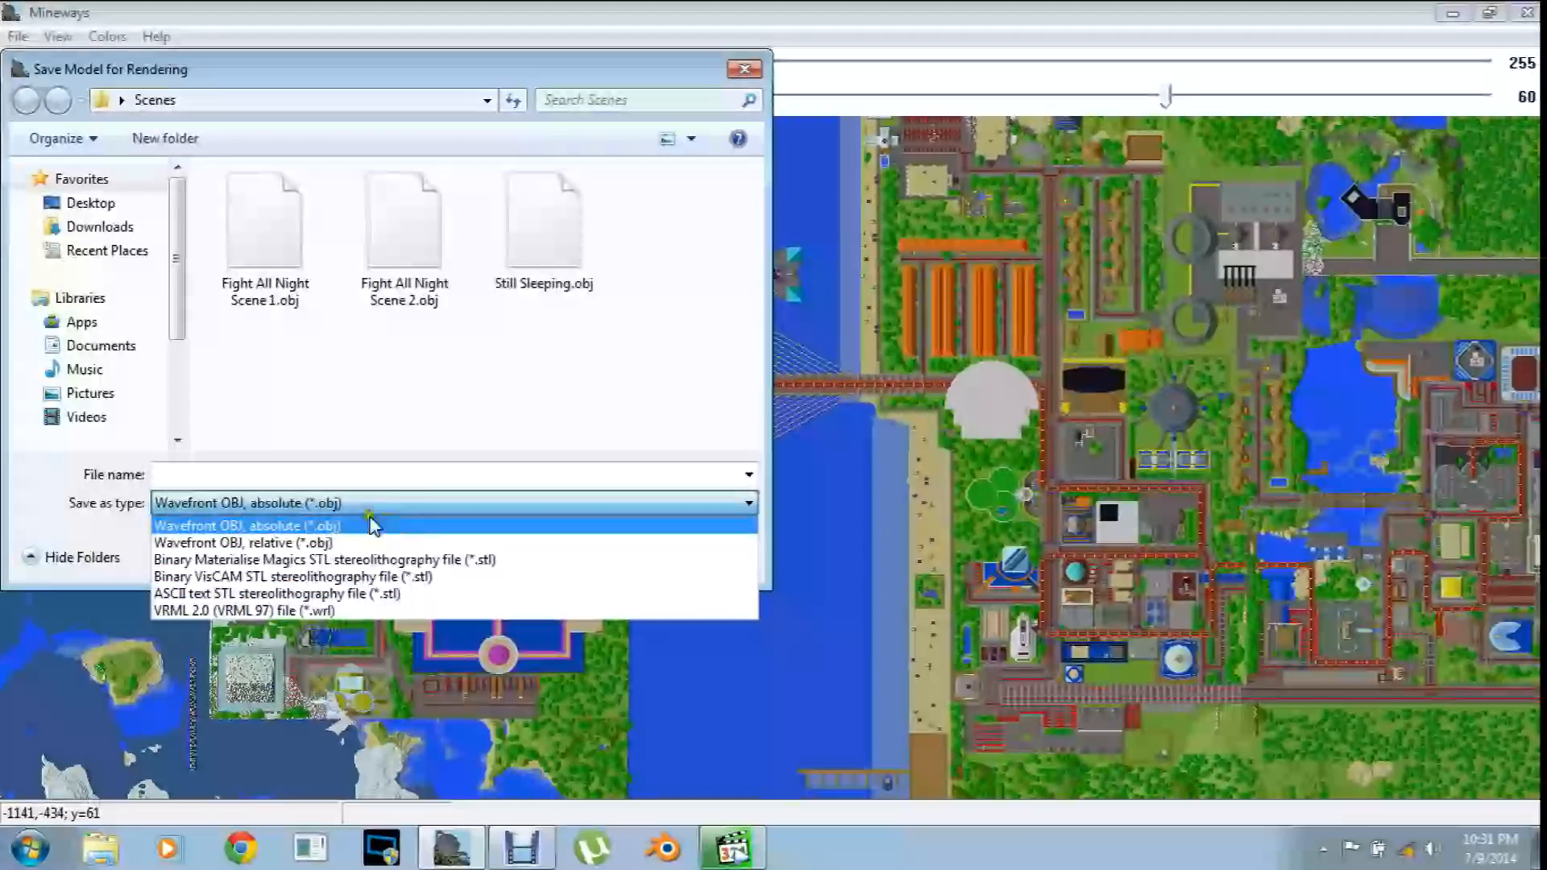
left_click(430, 504)
left_click(429, 504)
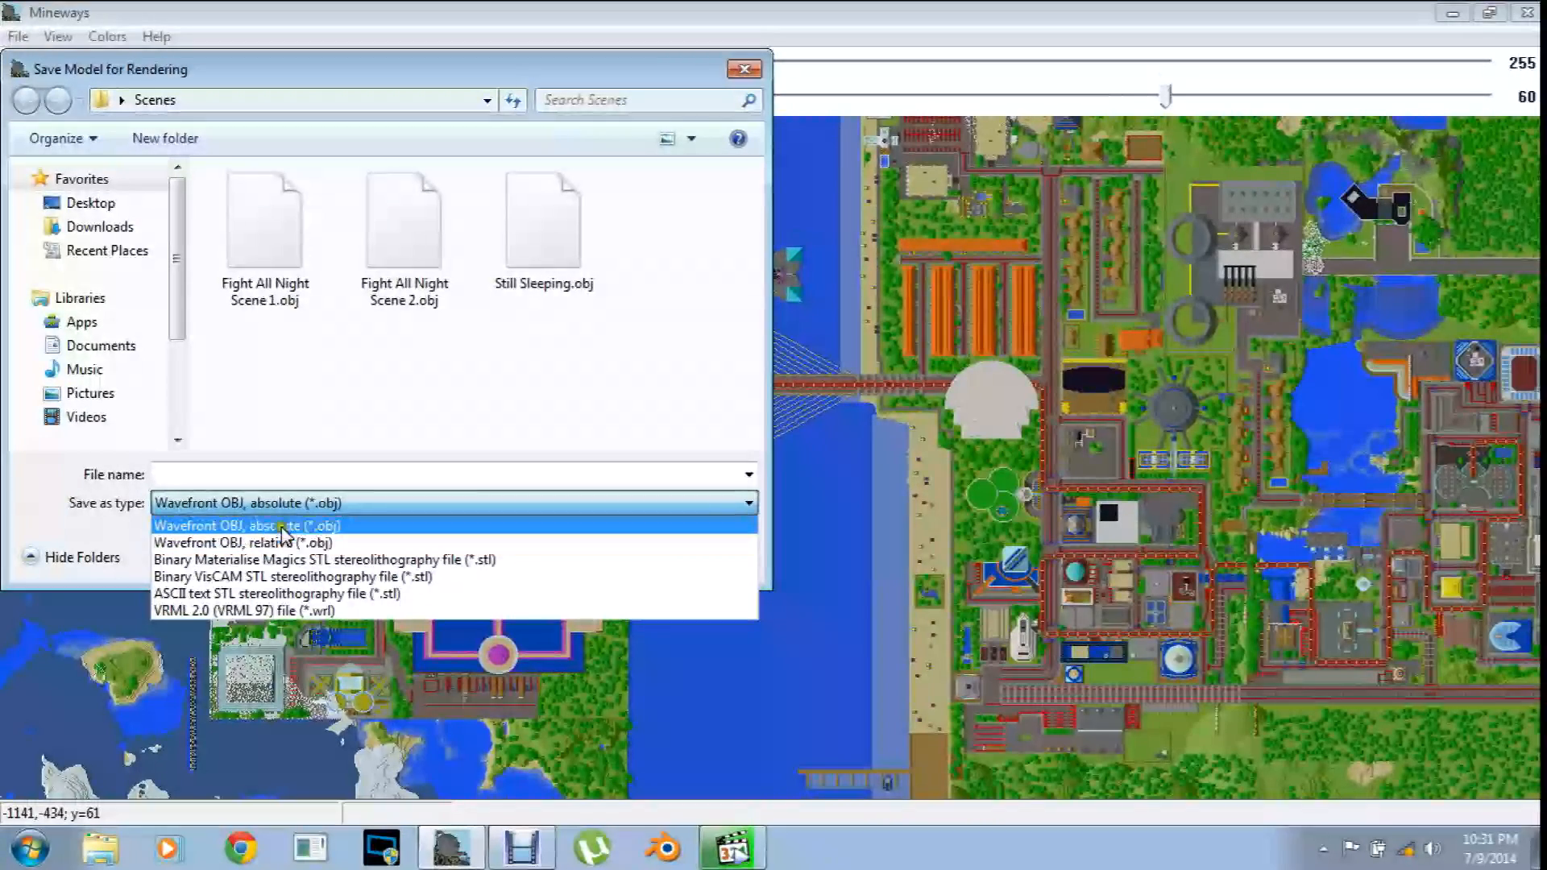
left_click(314, 528)
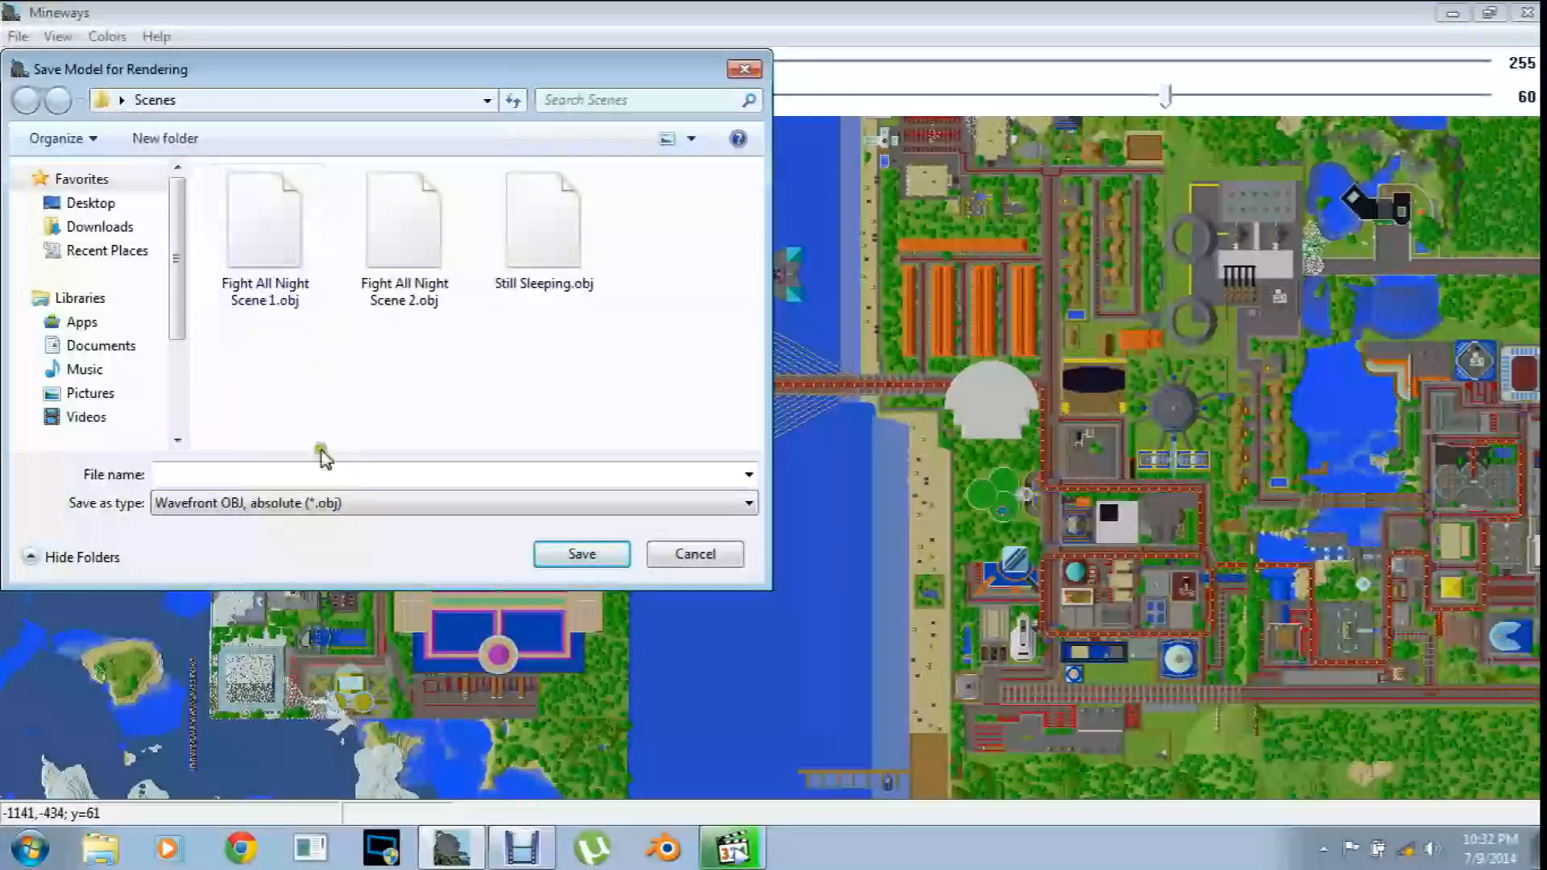
left_click(291, 471)
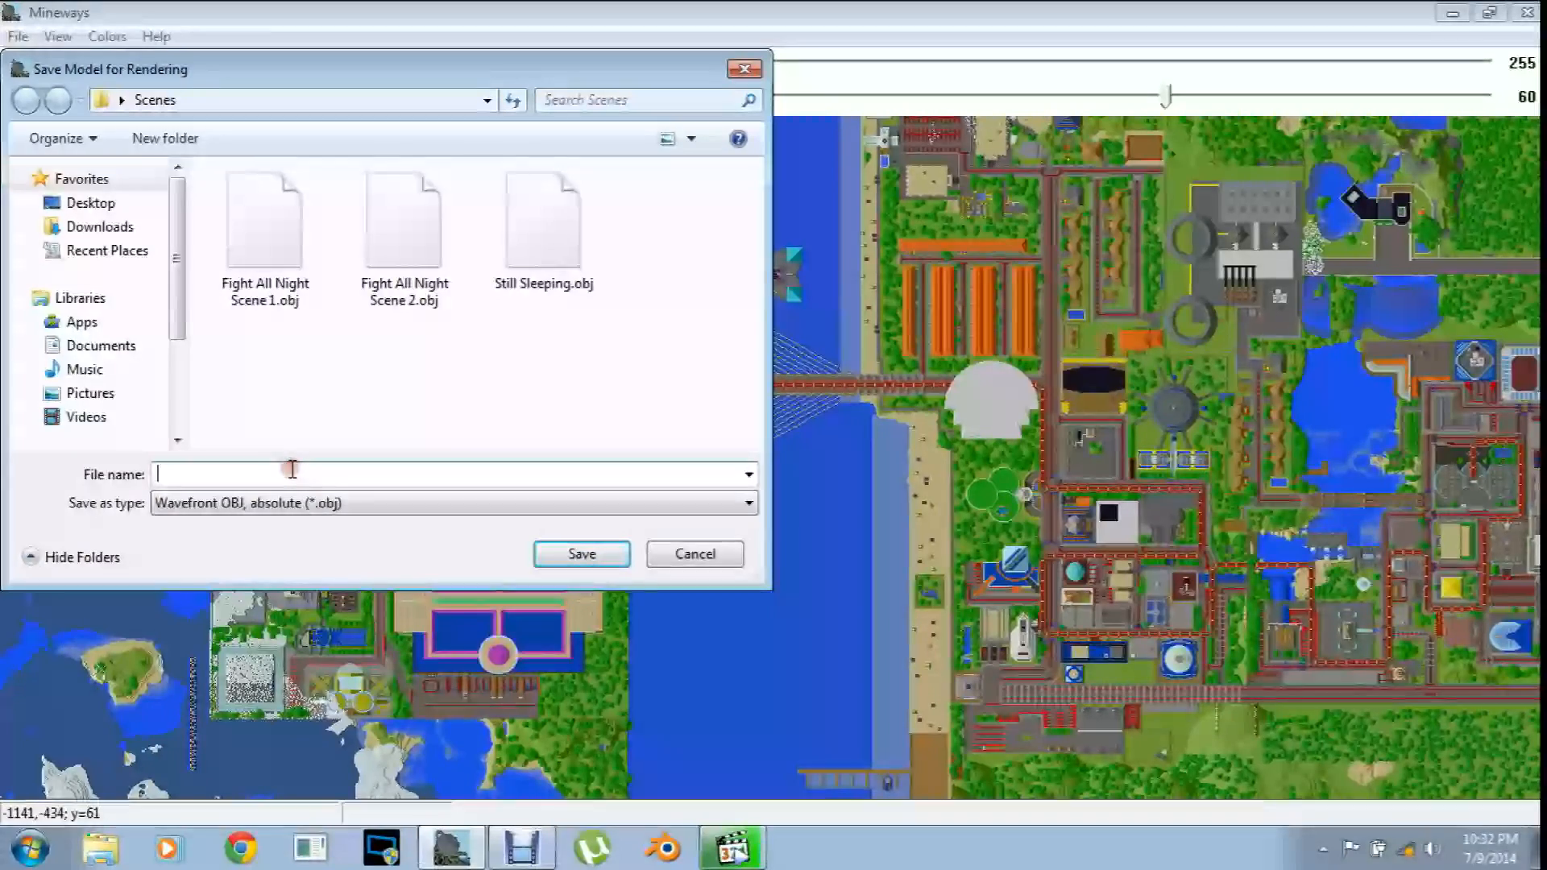
left_click(695, 558)
left_click(1525, 12)
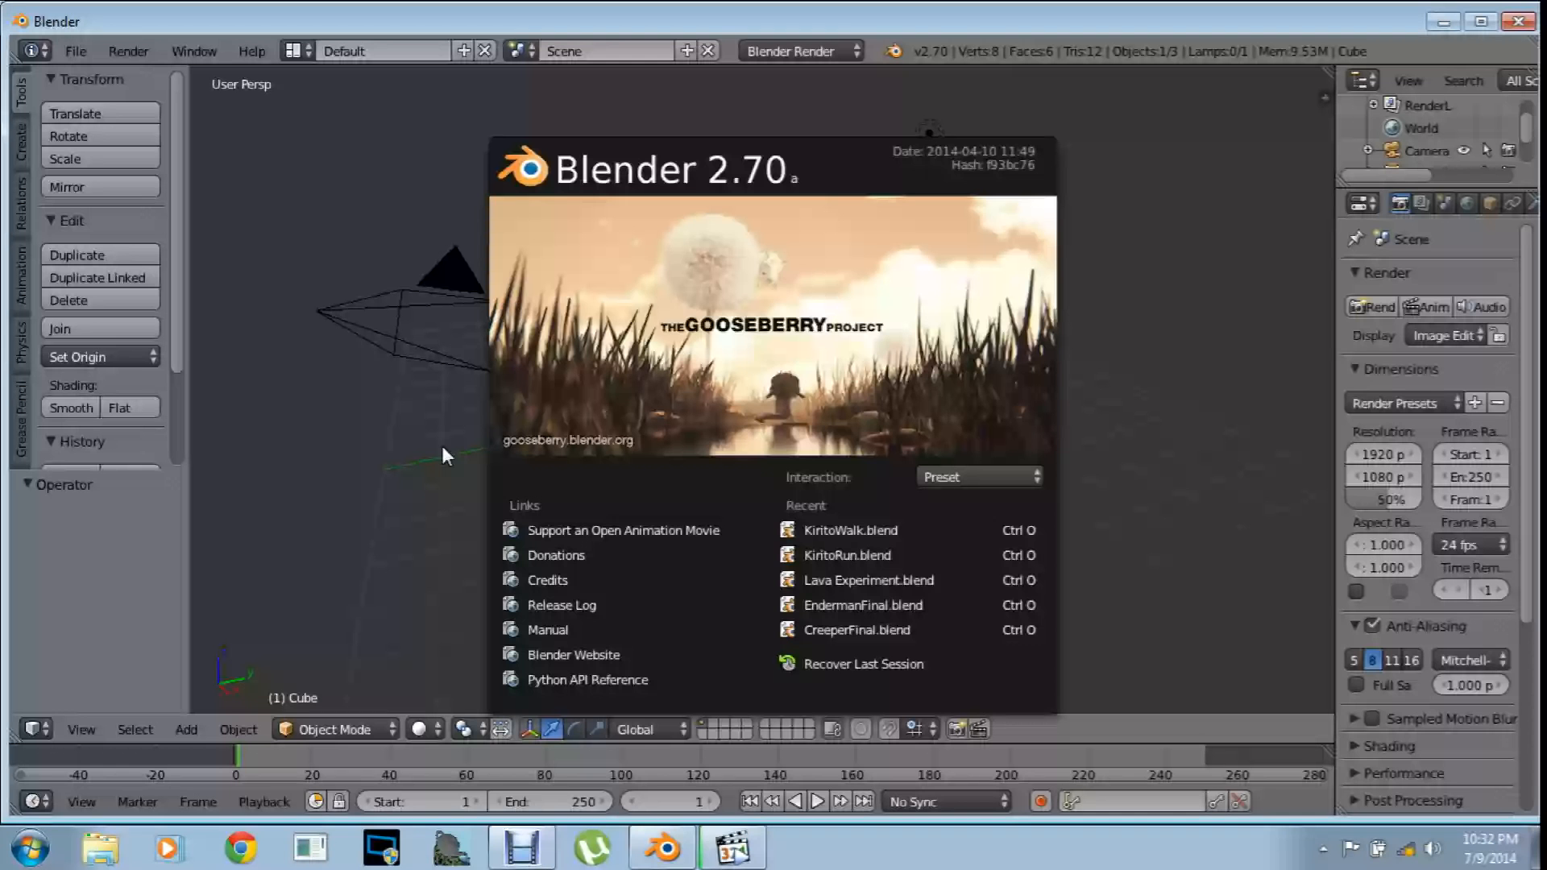
In Blender, dismiss the splash screen and delete the default cube
left_click(463, 447)
left_click(1214, 301)
middle_click_drag(1206, 302, 1141, 295)
key("x")
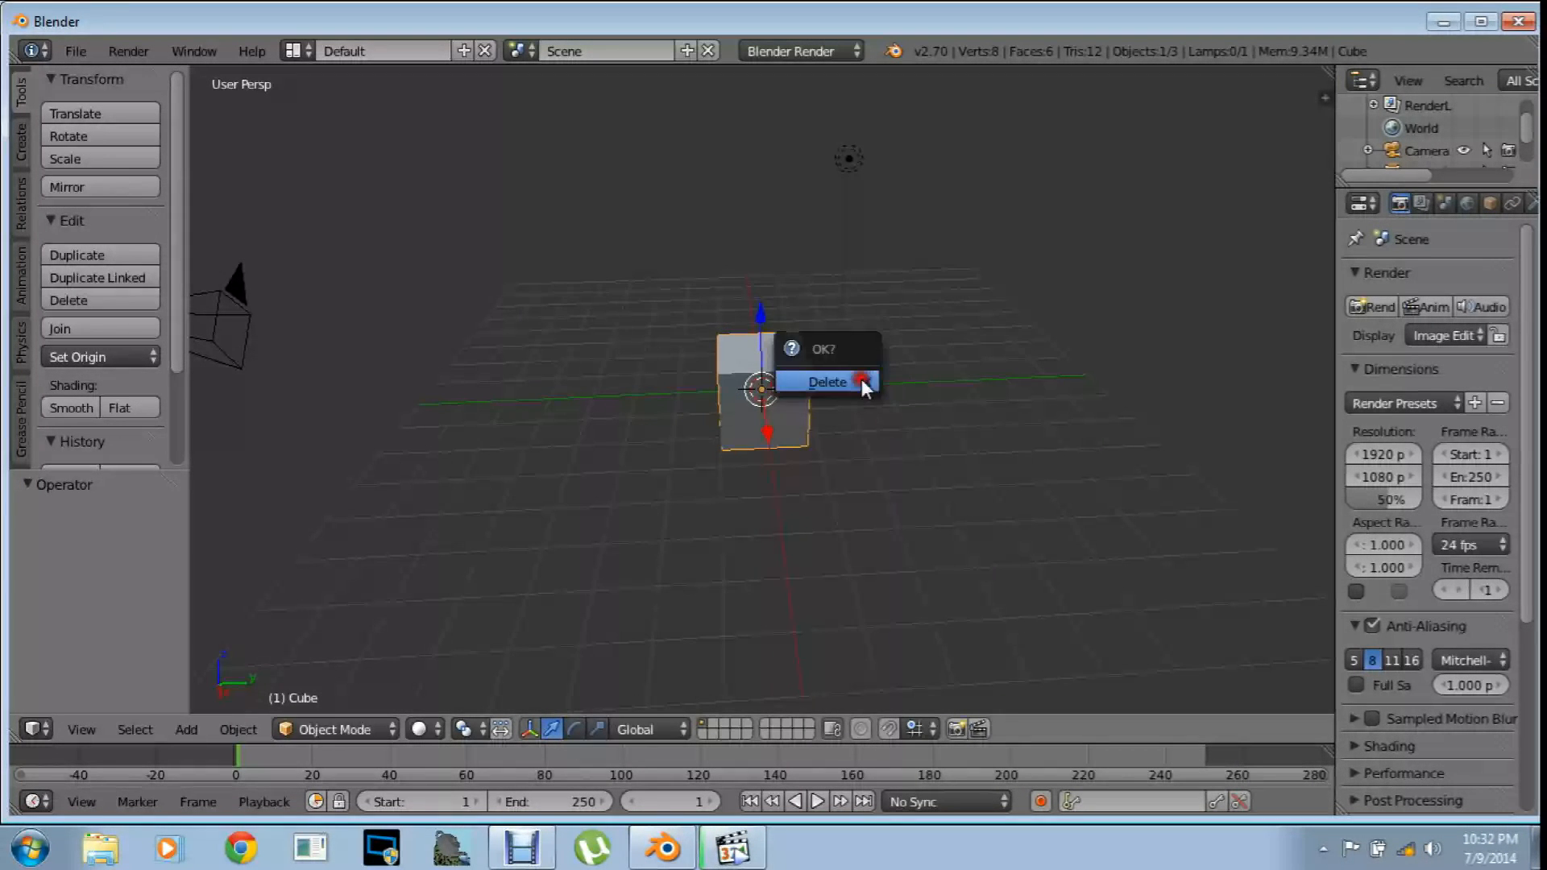
left_click(862, 380)
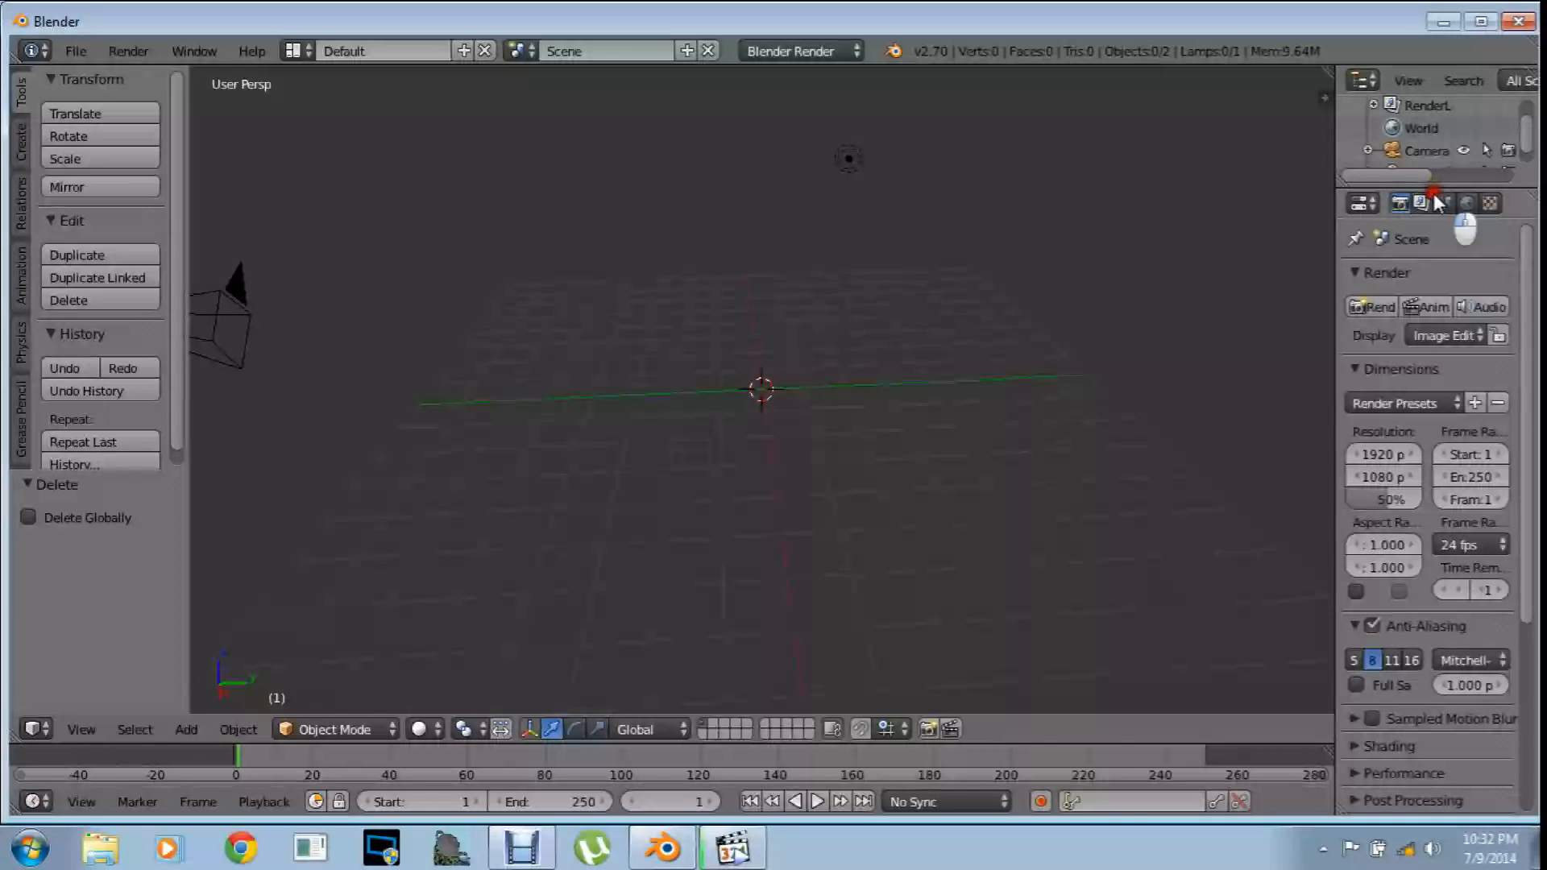
Enlarge the outliner to list all scene objects and hide the tool shelf beside the 3D view
left_click(1422, 202)
left_click(1401, 204)
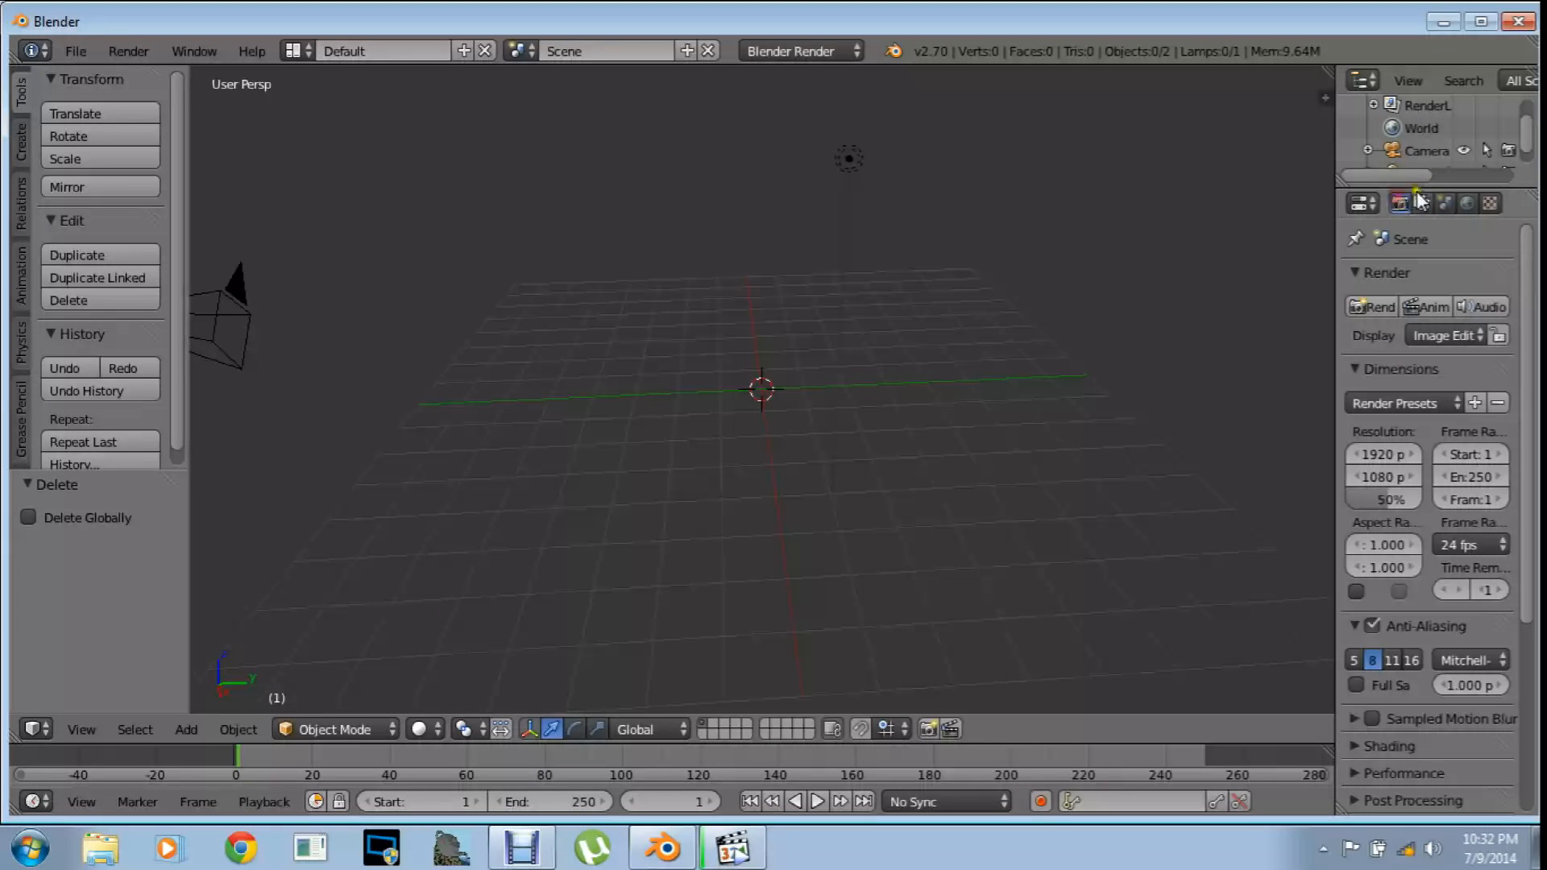
left_click_drag(1420, 187, 1420, 475)
key("t")
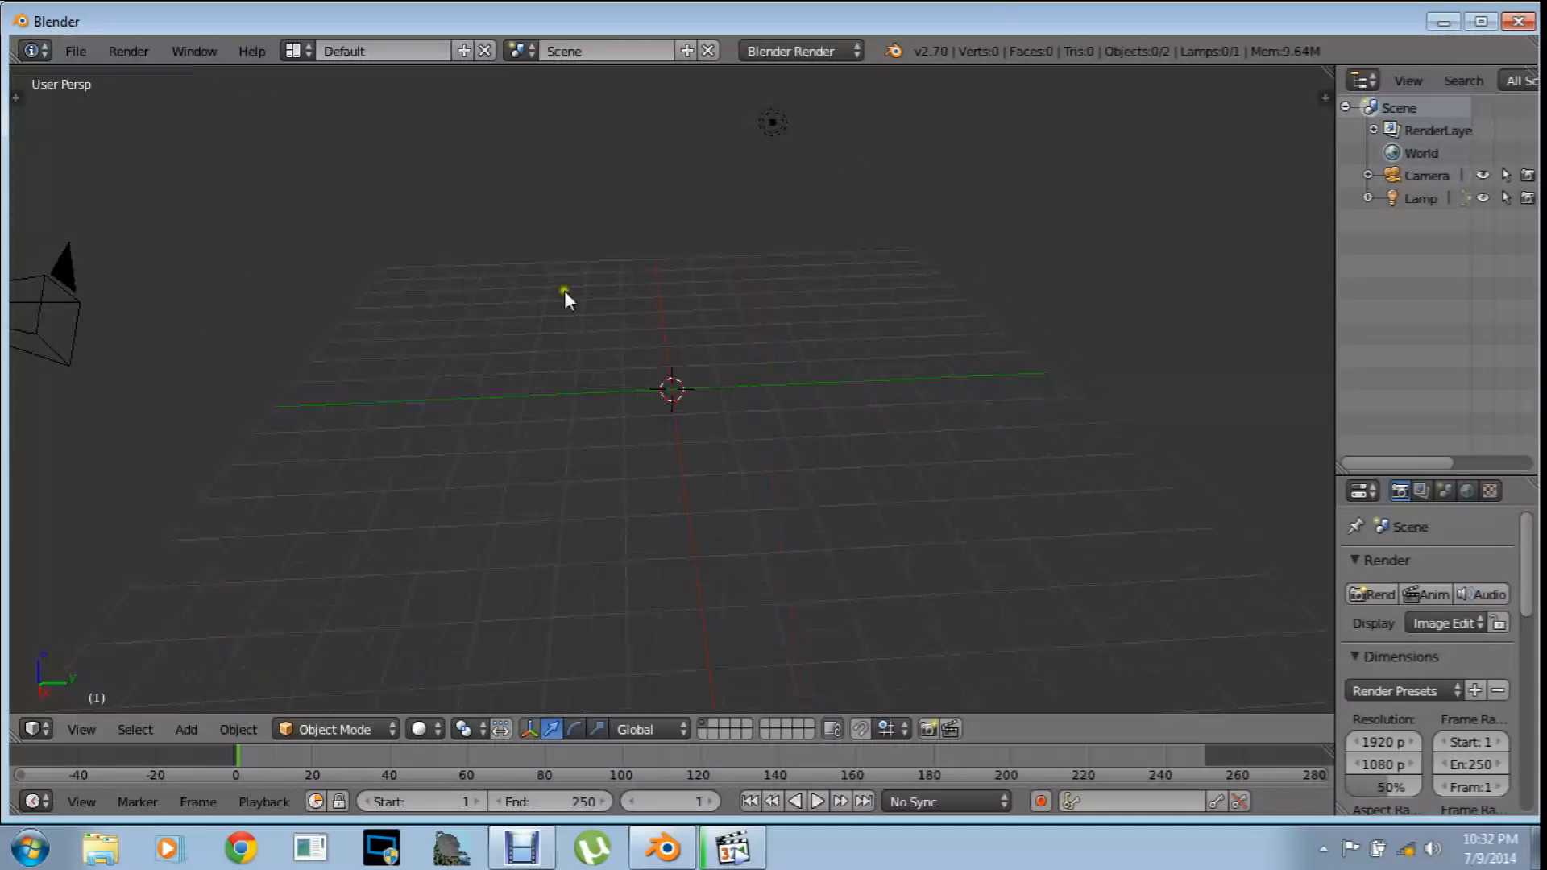
Switch the render engine to Cycles Render and back to Blender Render
left_click(809, 49)
left_click(785, 125)
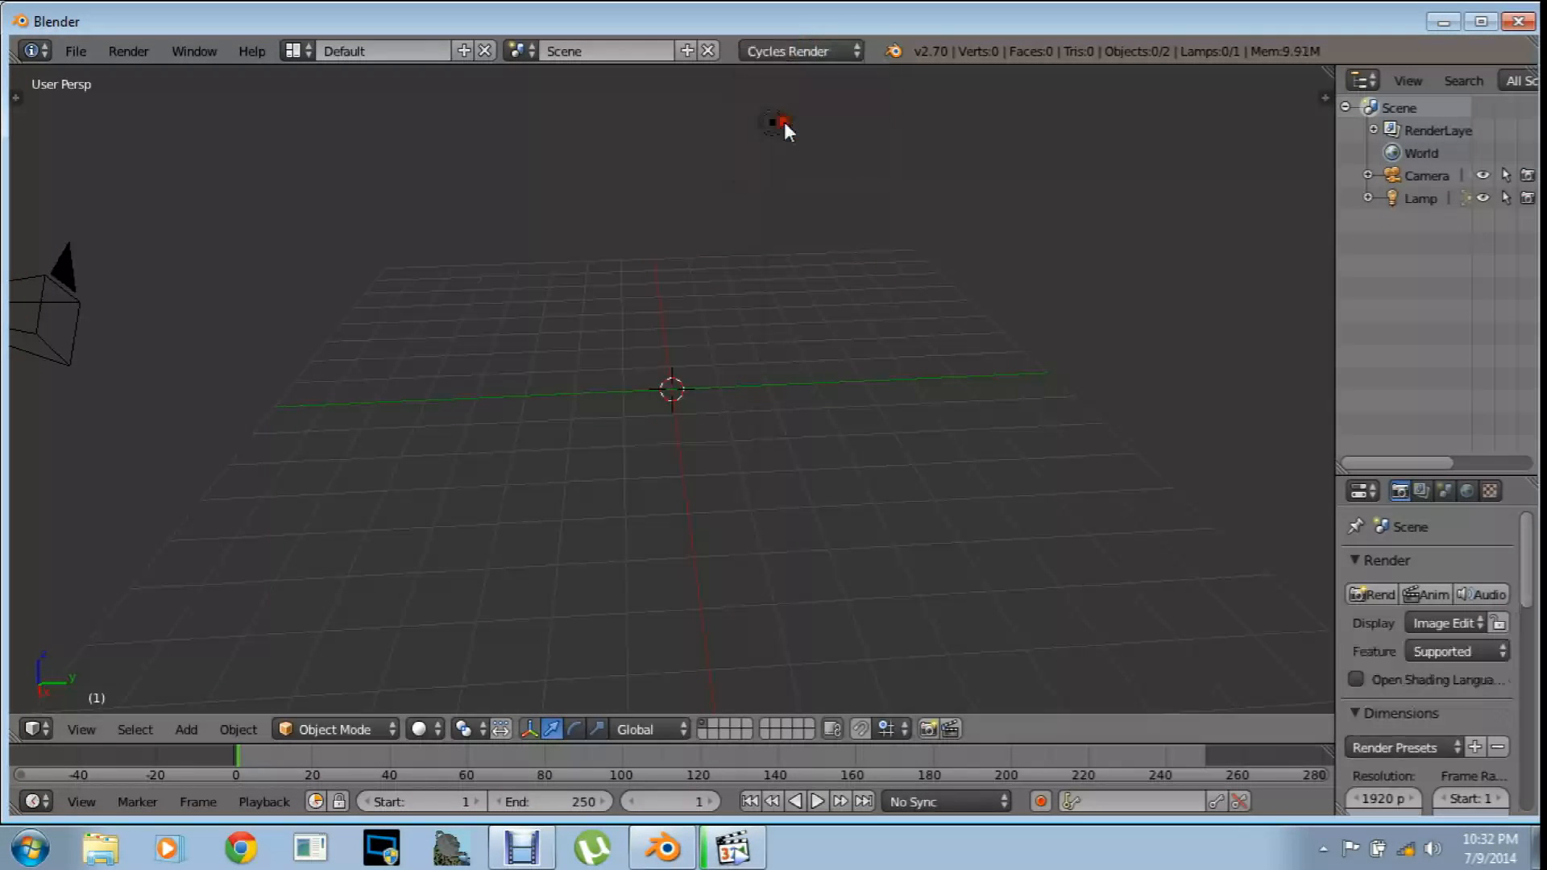
left_click(66, 58)
mouse_move(223, 437)
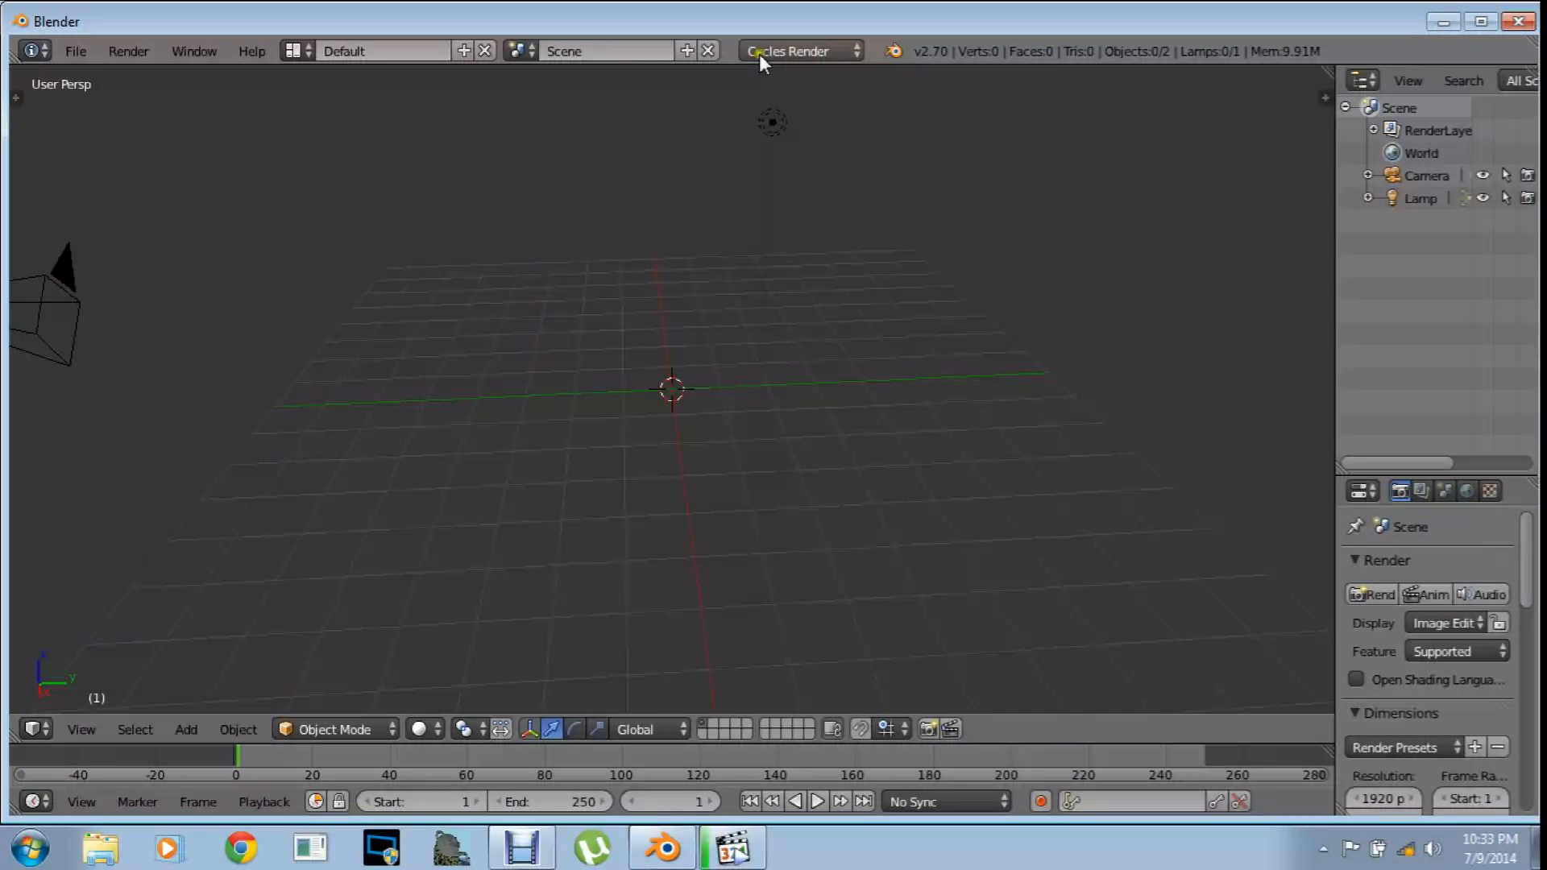
left_click(761, 51)
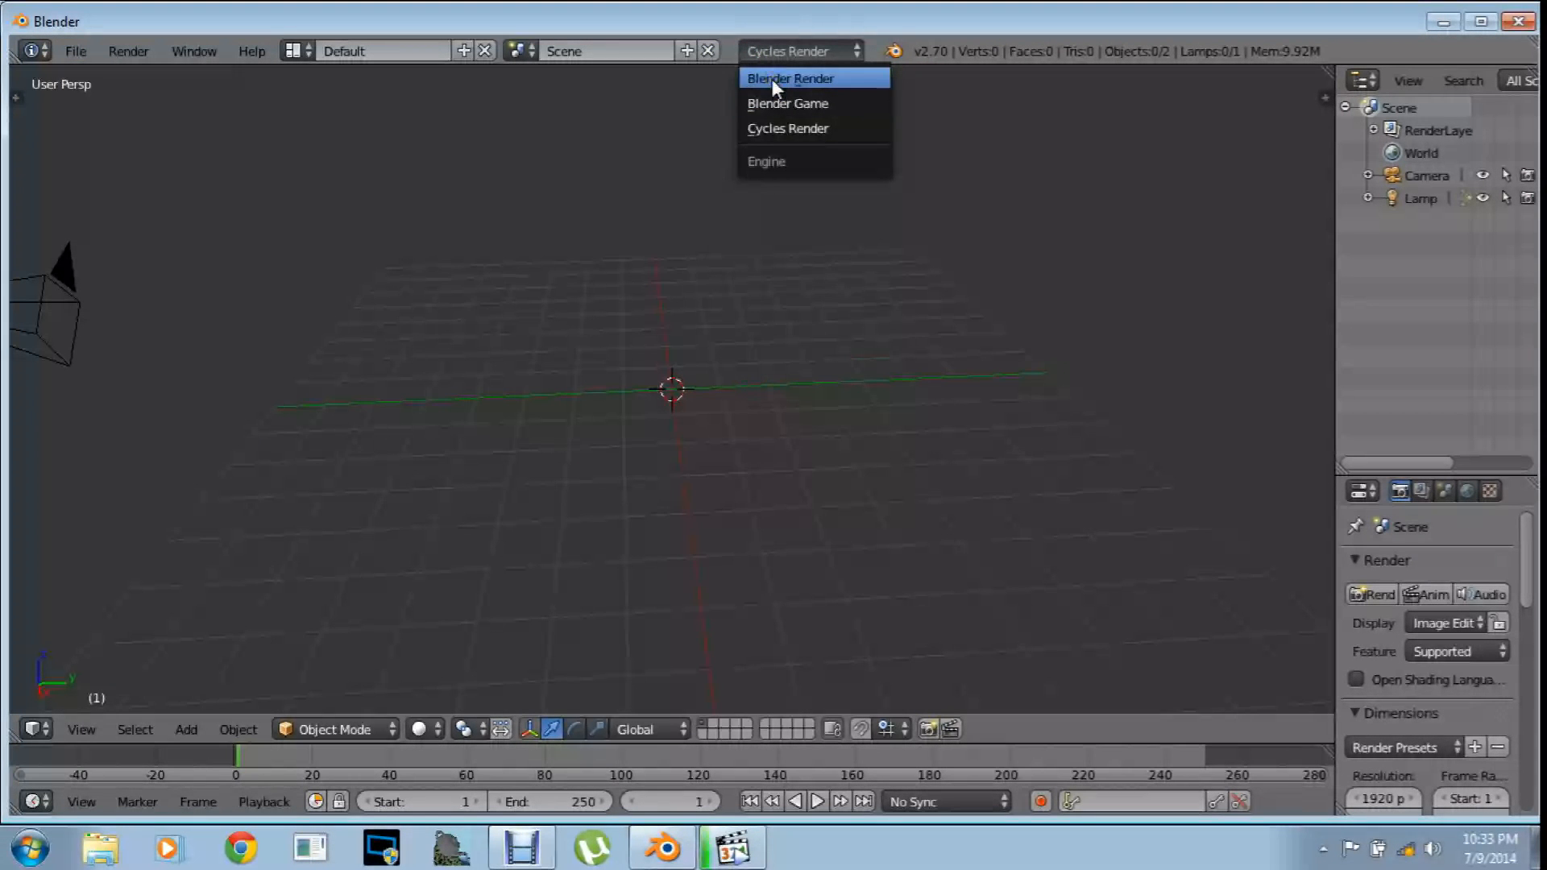
left_click(772, 80)
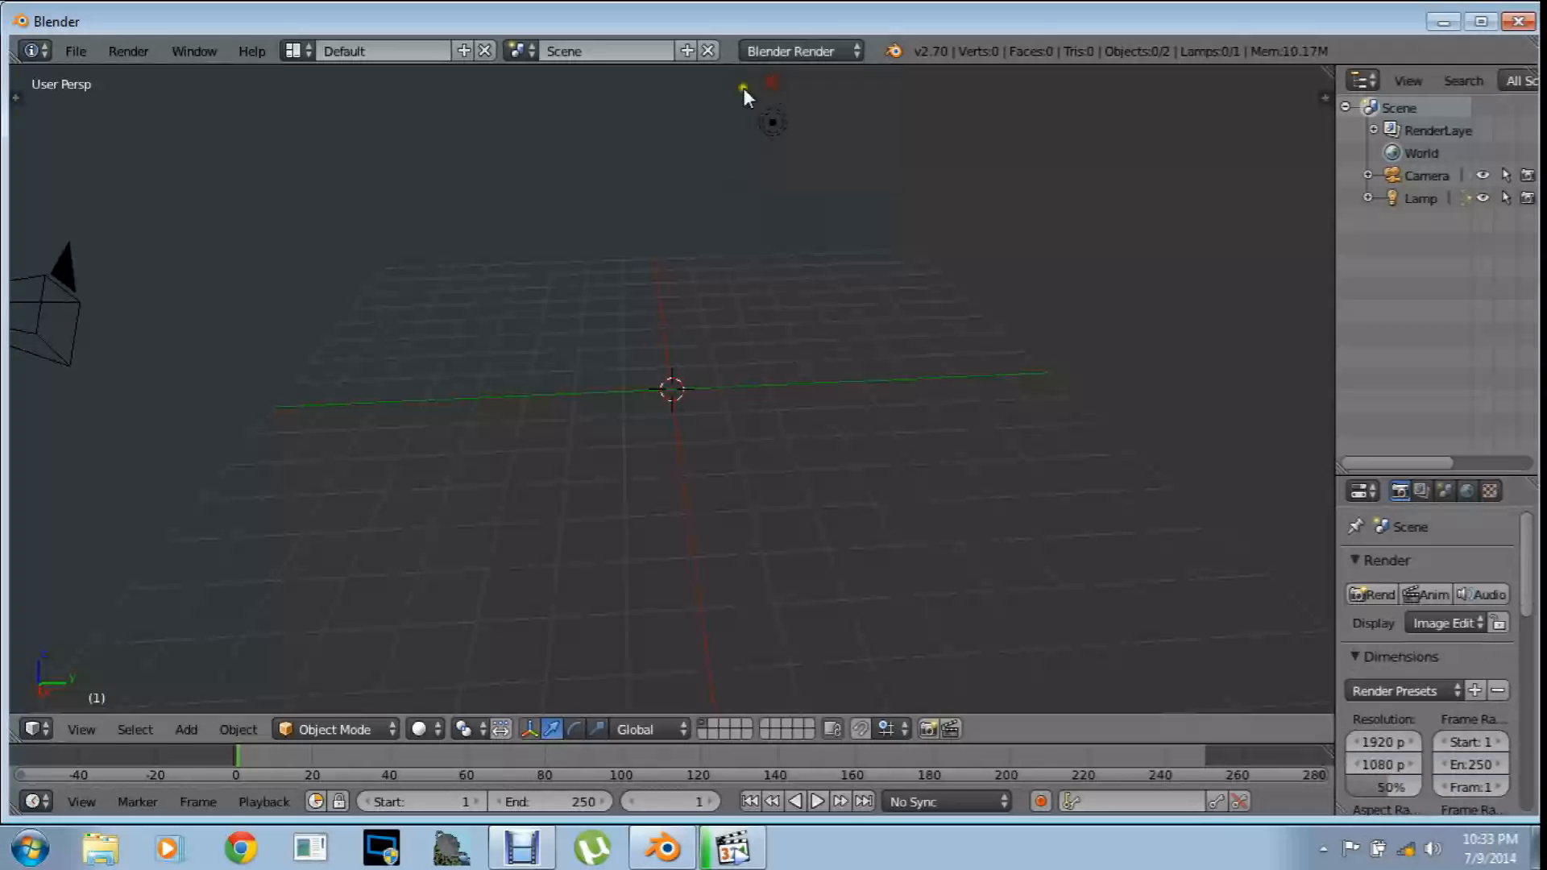
Start a Wavefront (.obj) import and browse to the Scenes folder on the desktop
left_click(79, 56)
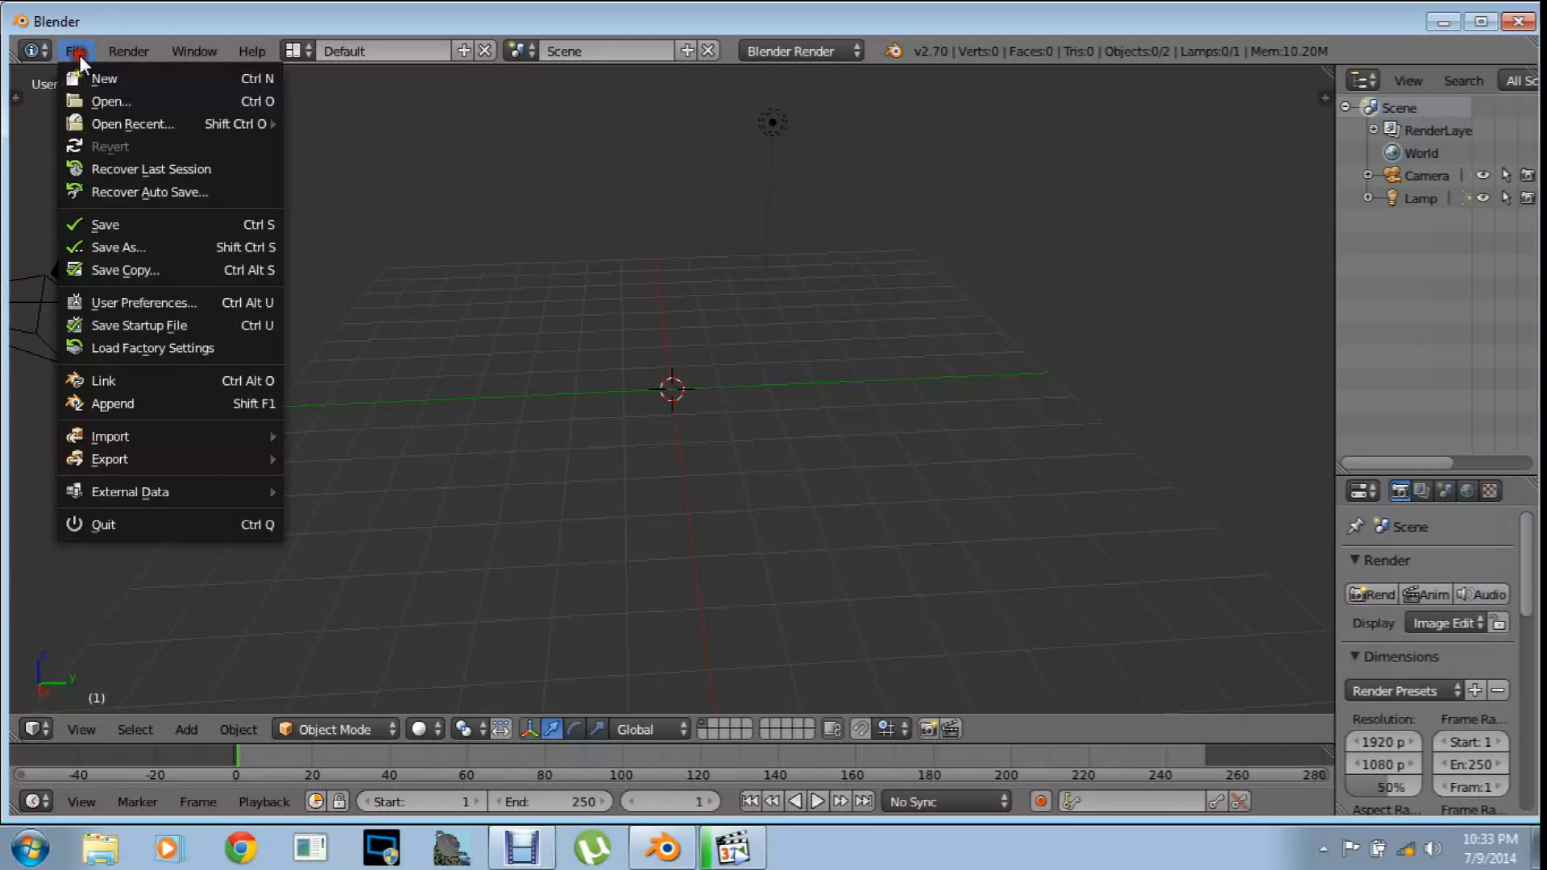
left_click(164, 443)
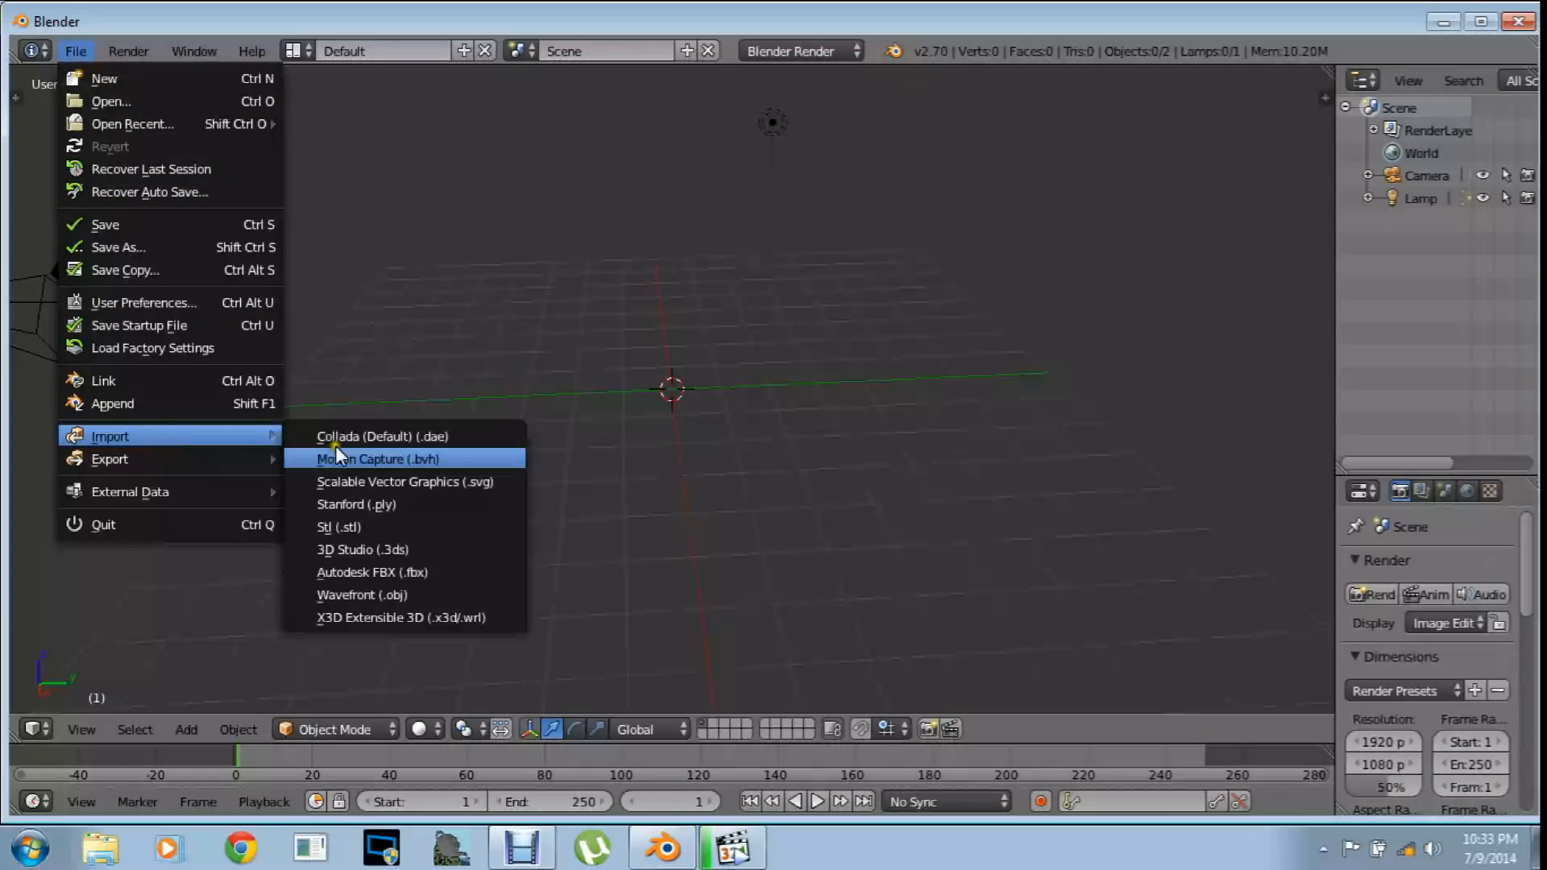
left_click(366, 595)
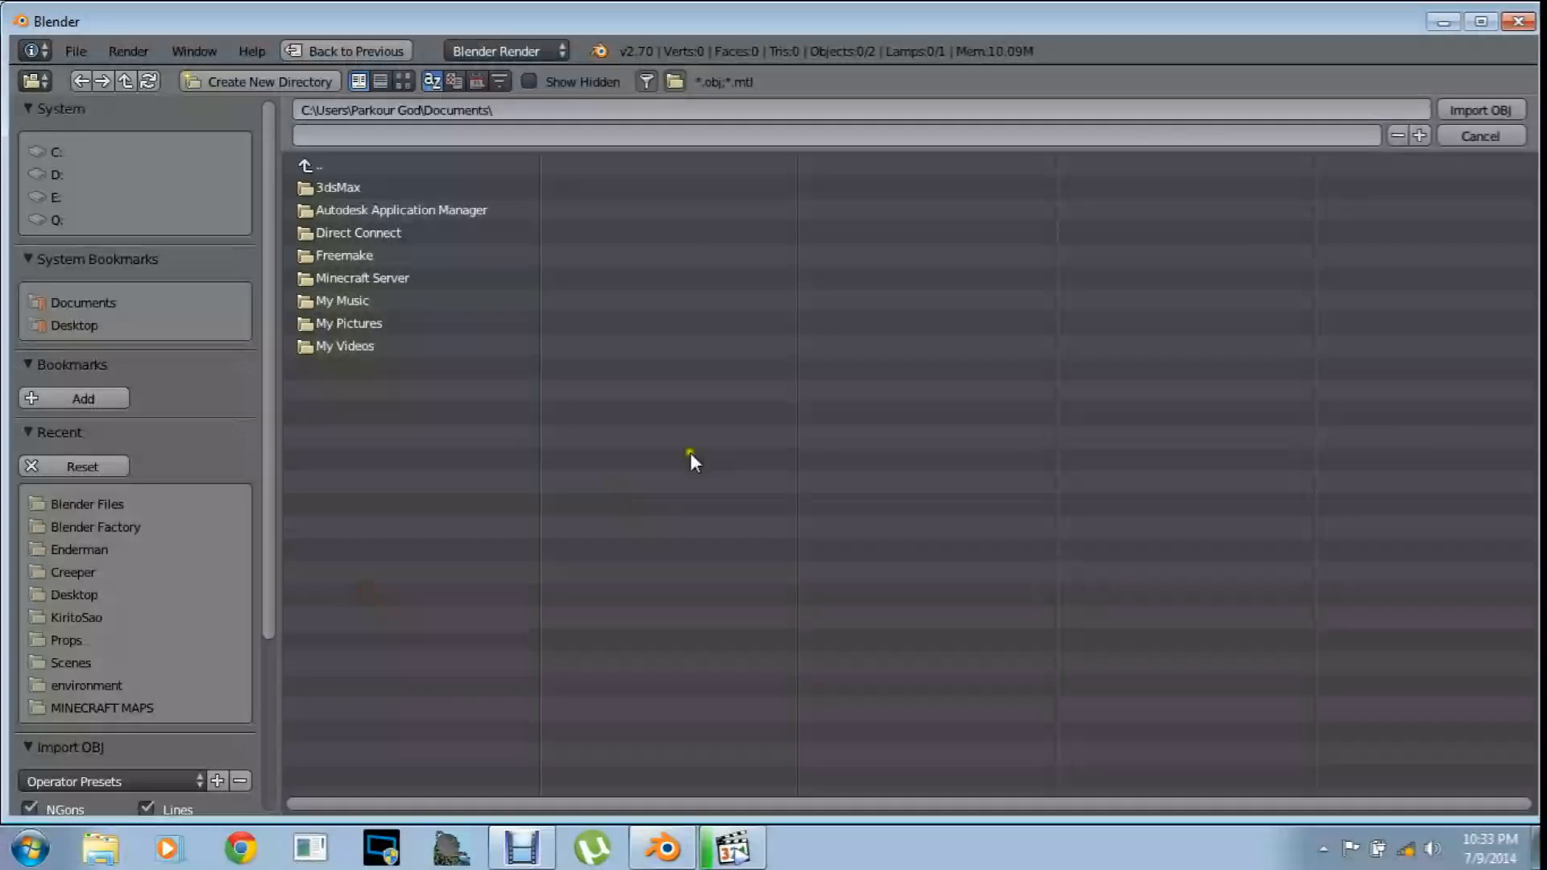
left_click(111, 504)
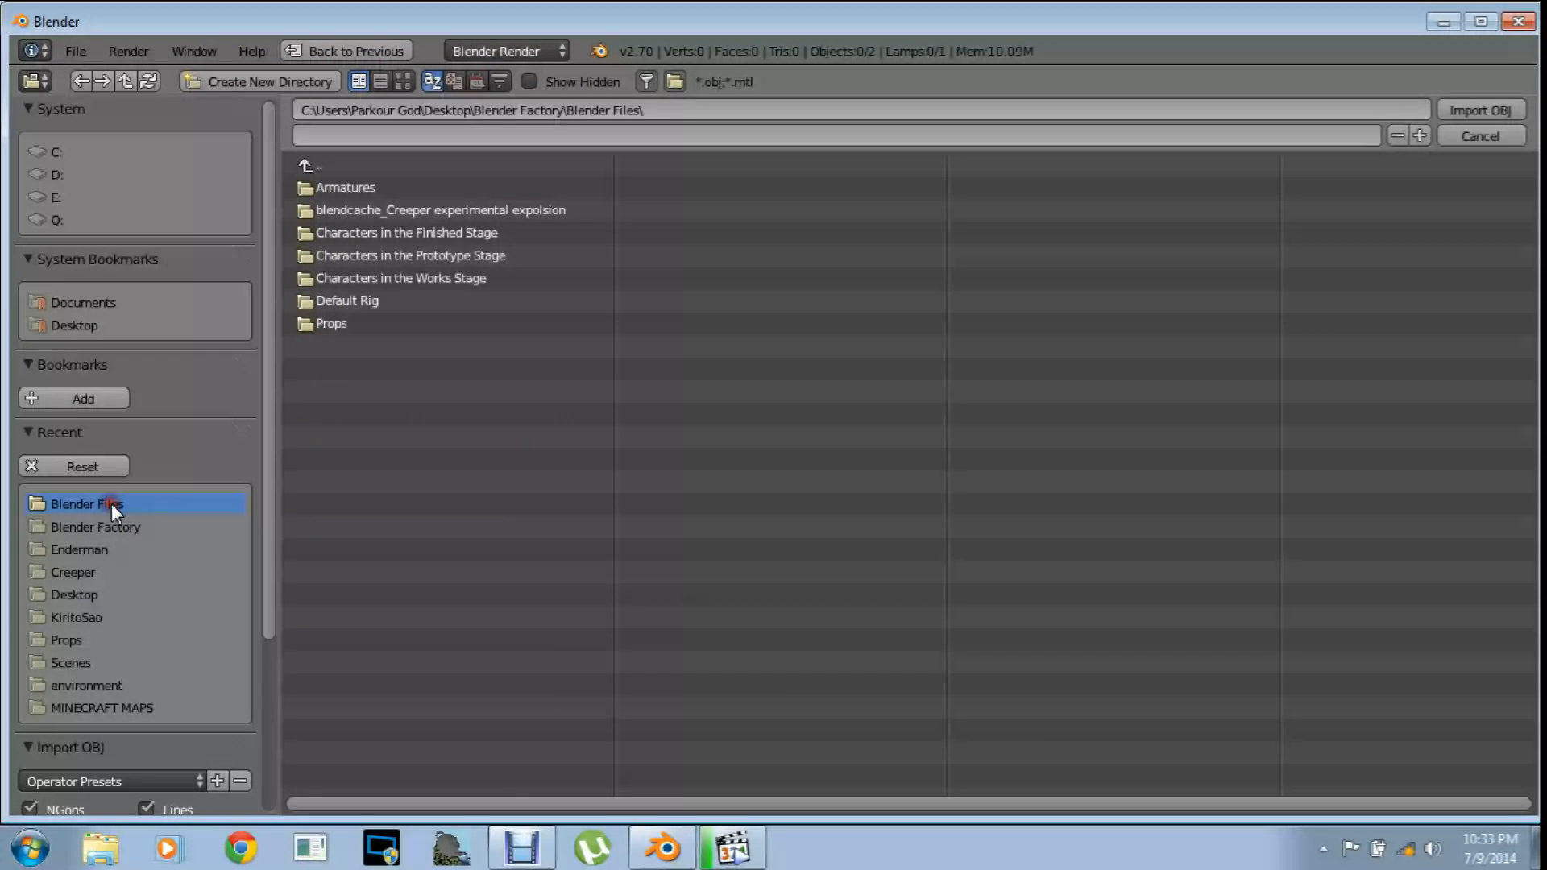
left_click(73, 527)
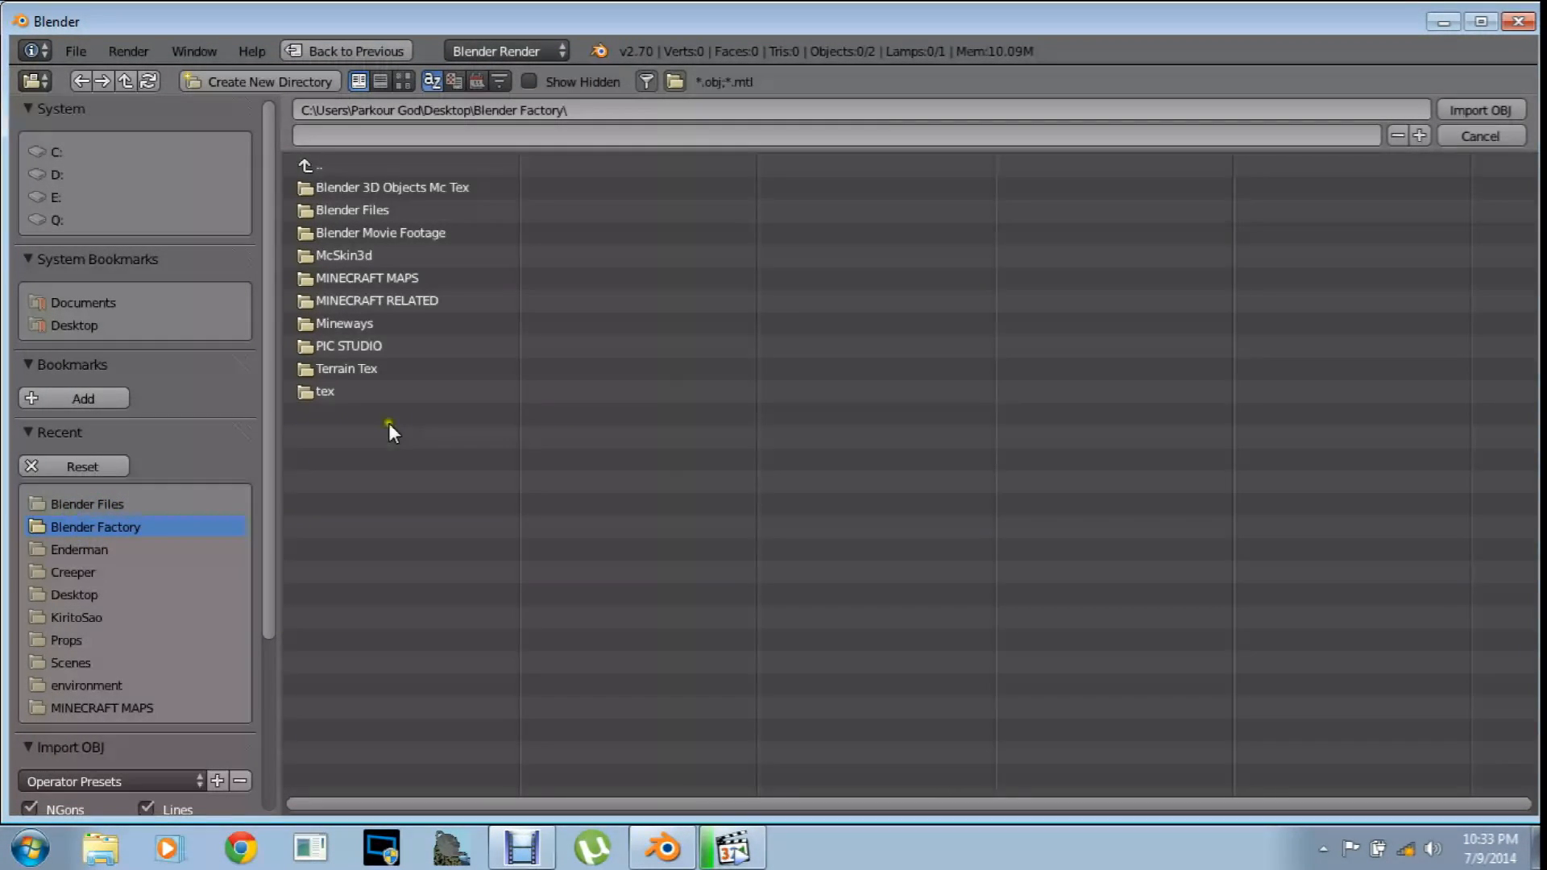
left_click(93, 499)
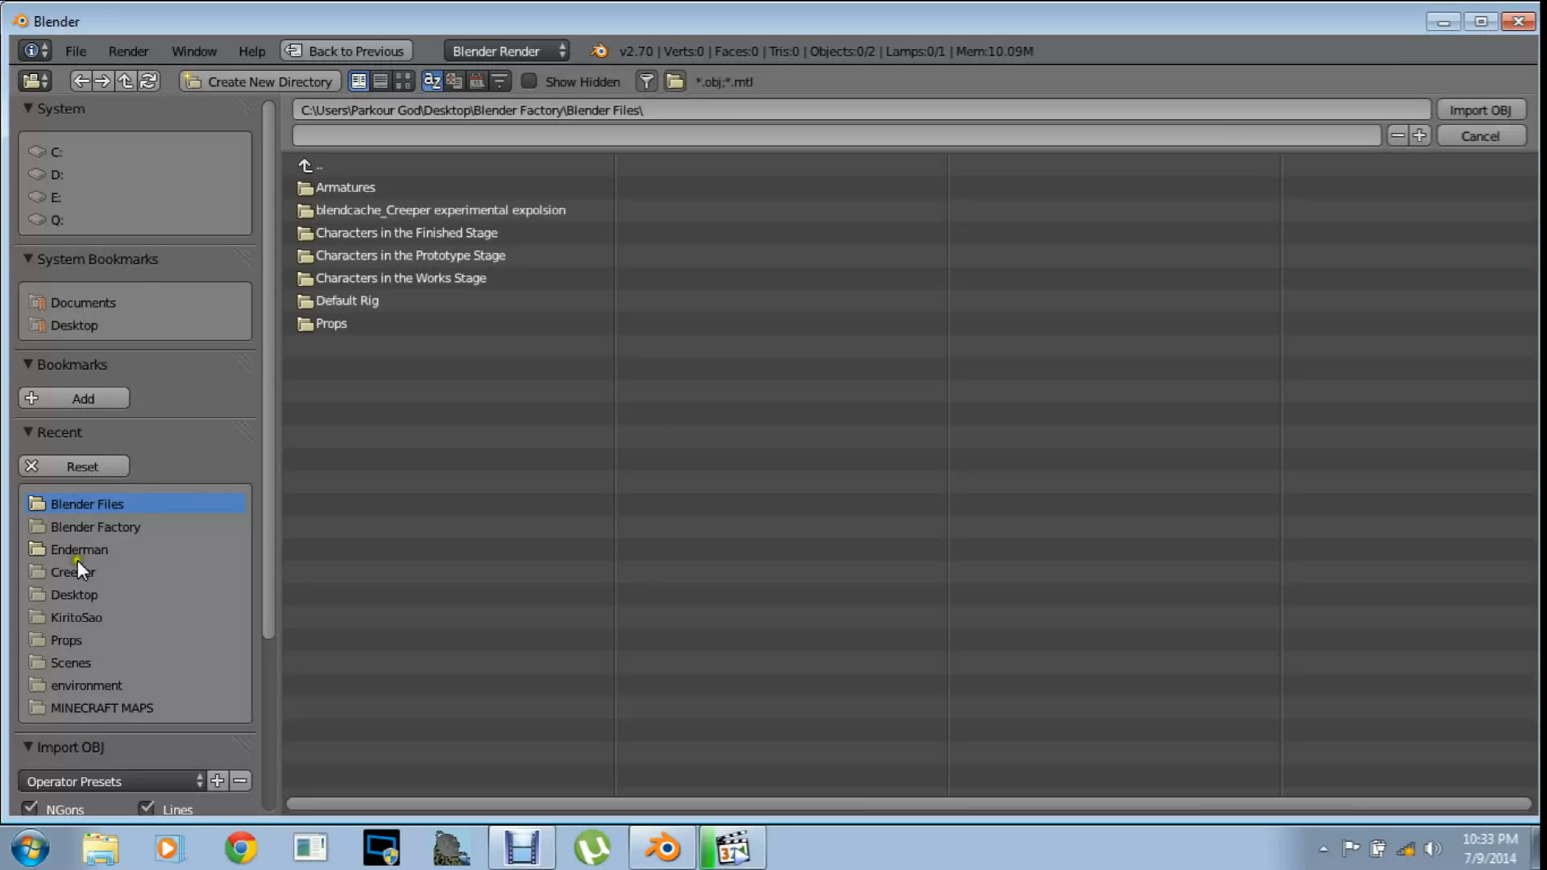
left_click(77, 595)
left_click(374, 277)
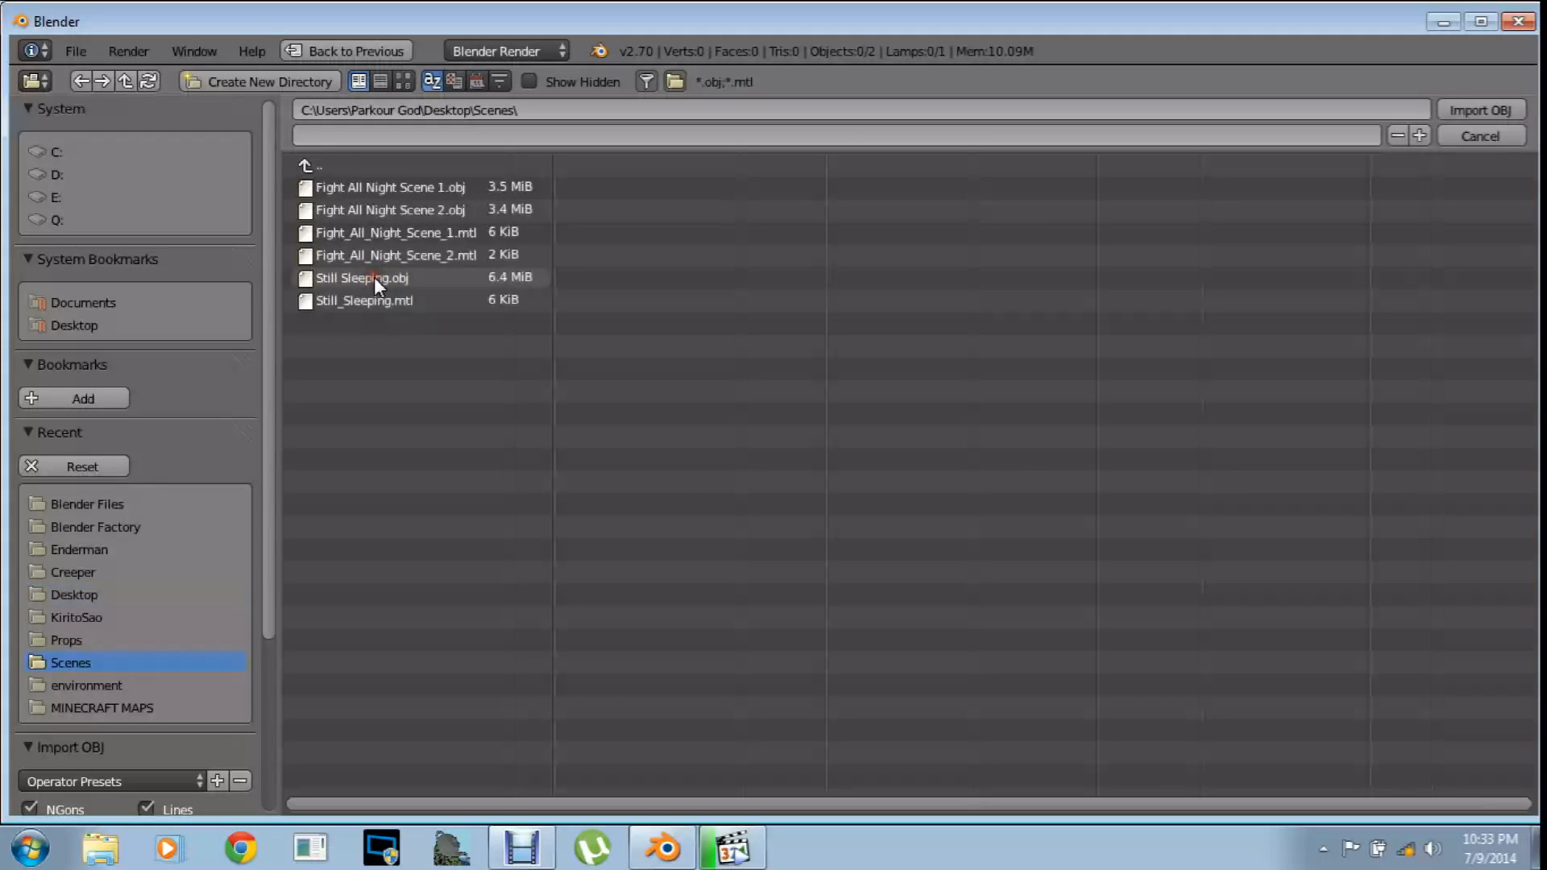
Import the model file "Fight All Night Scene 2.obj" into the scene
left_click(447, 186)
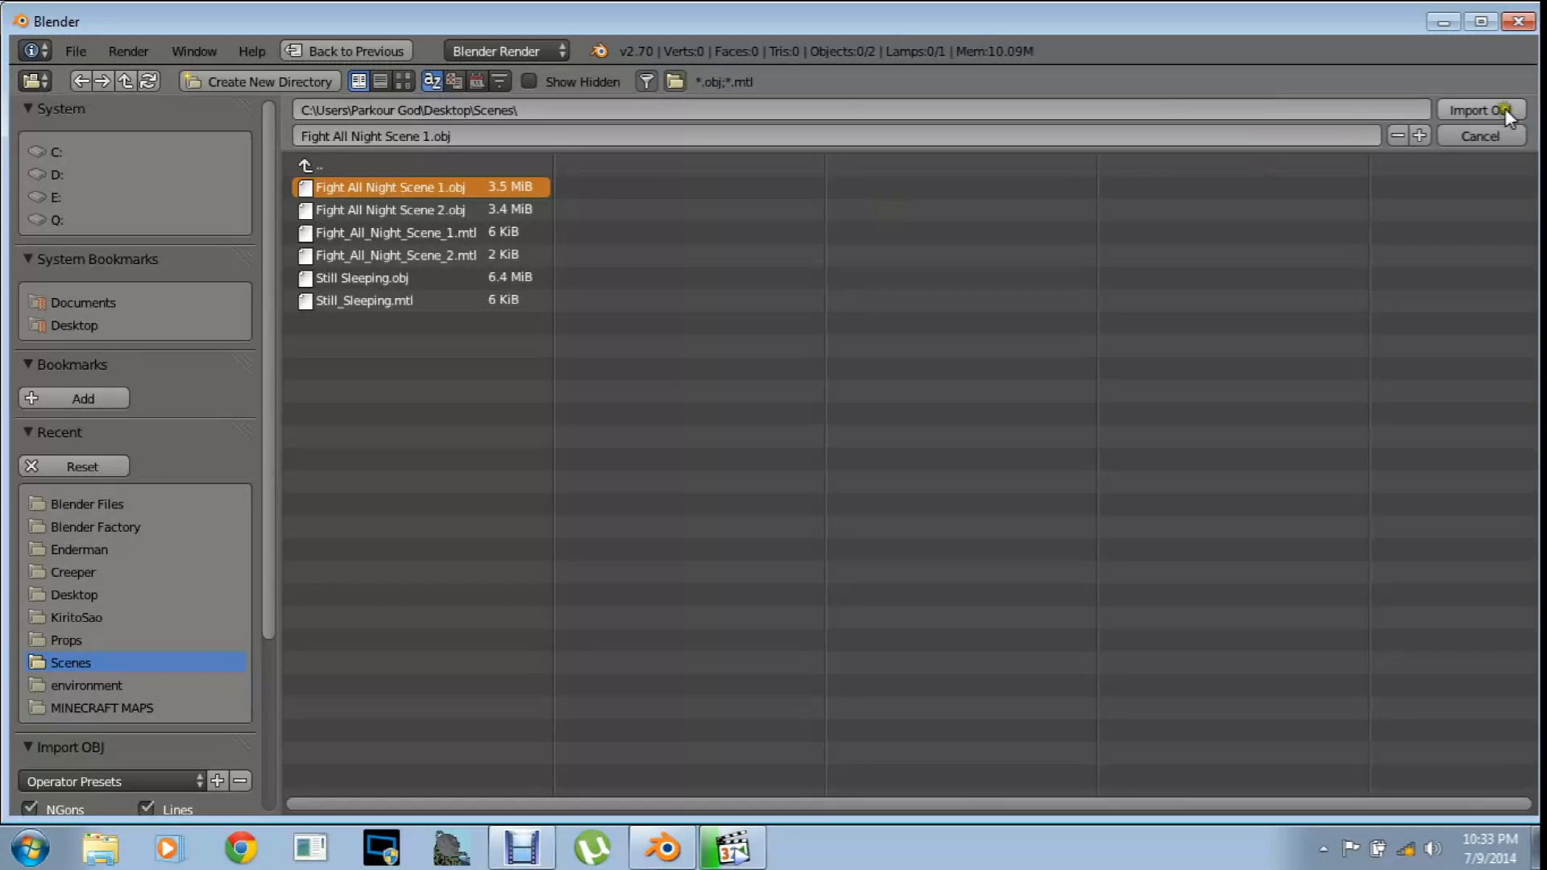
left_click(448, 209)
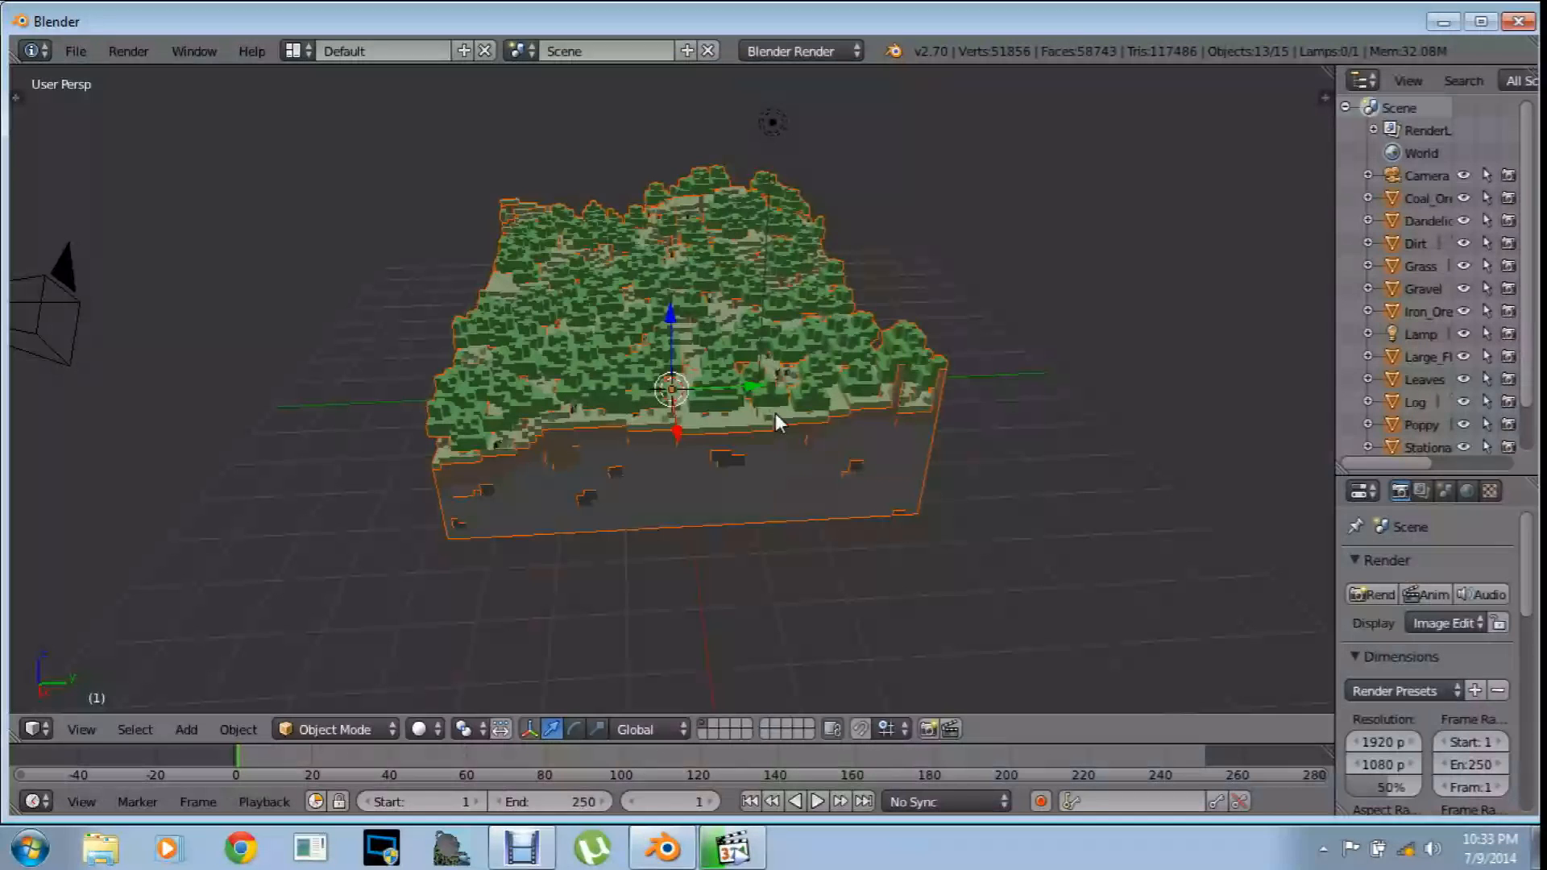
middle_click_drag(675, 409, 1096, 418)
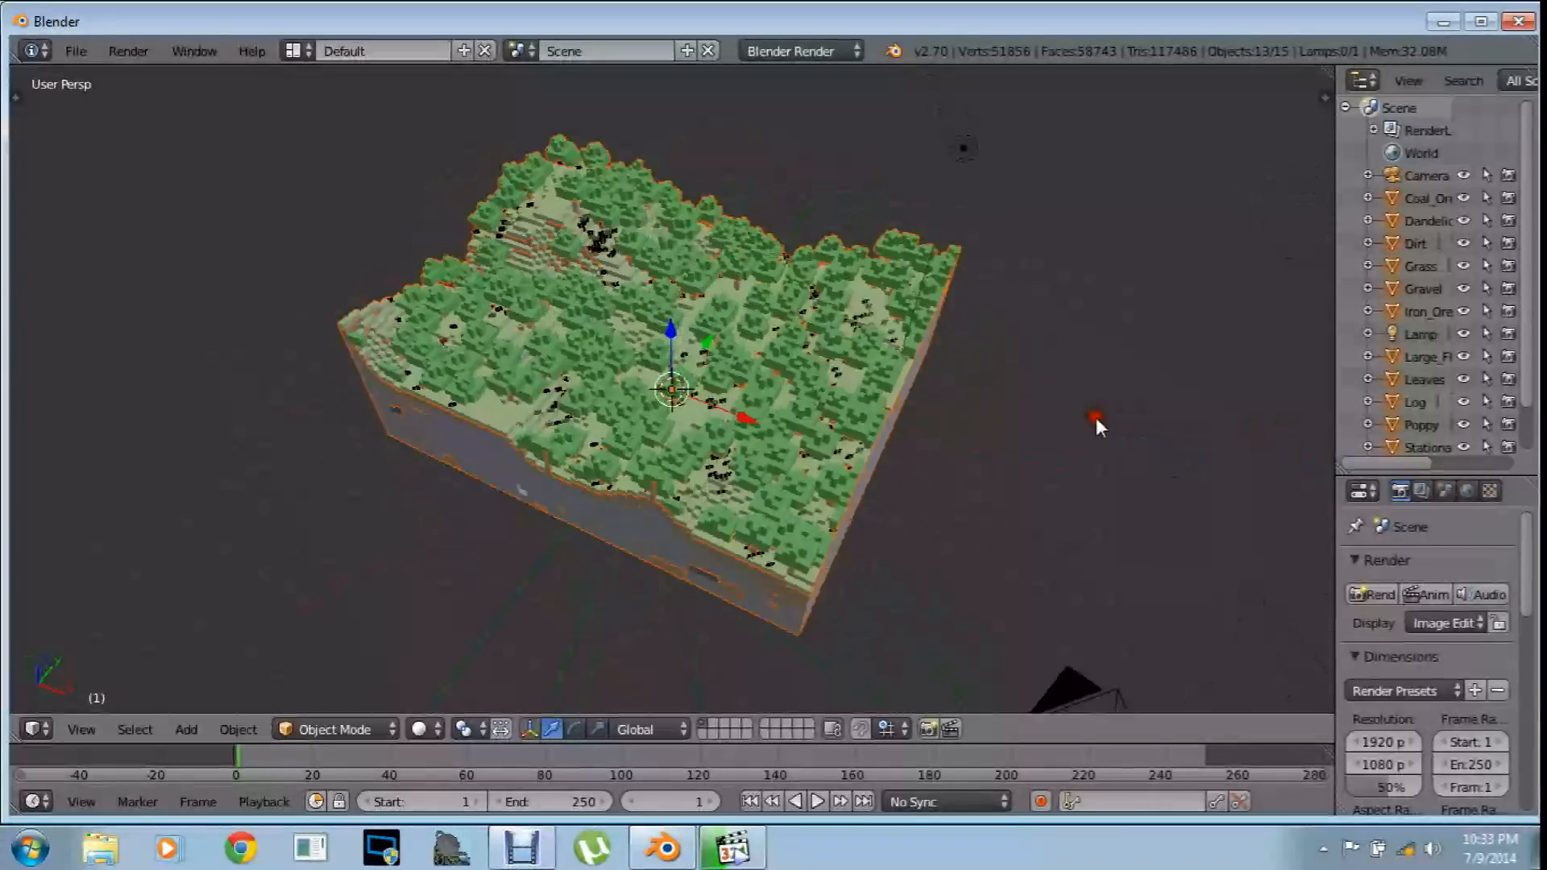
Inspect the imported Minecraft terrain from several angles, both close up among the trees and as a whole
scroll(828, 433, "up", 5)
middle_click_drag(818, 419, 690, 431)
scroll(670, 356, "up", 4)
mouse_move(670, 357)
middle_mouse_down()
mouse_move(856, 343)
mouse_move(898, 310)
mouse_move(853, 414)
mouse_move(816, 337)
mouse_move(648, 337)
middle_mouse_up()
scroll(961, 308, "down", 10)
scroll(816, 337, "up", 4)
middle_click_drag(754, 415, 646, 337)
scroll(725, 358, "up", 5)
scroll(661, 375, "down", 5)
scroll(709, 457, "down", 2)
middle_click_drag(670, 411, 677, 347)
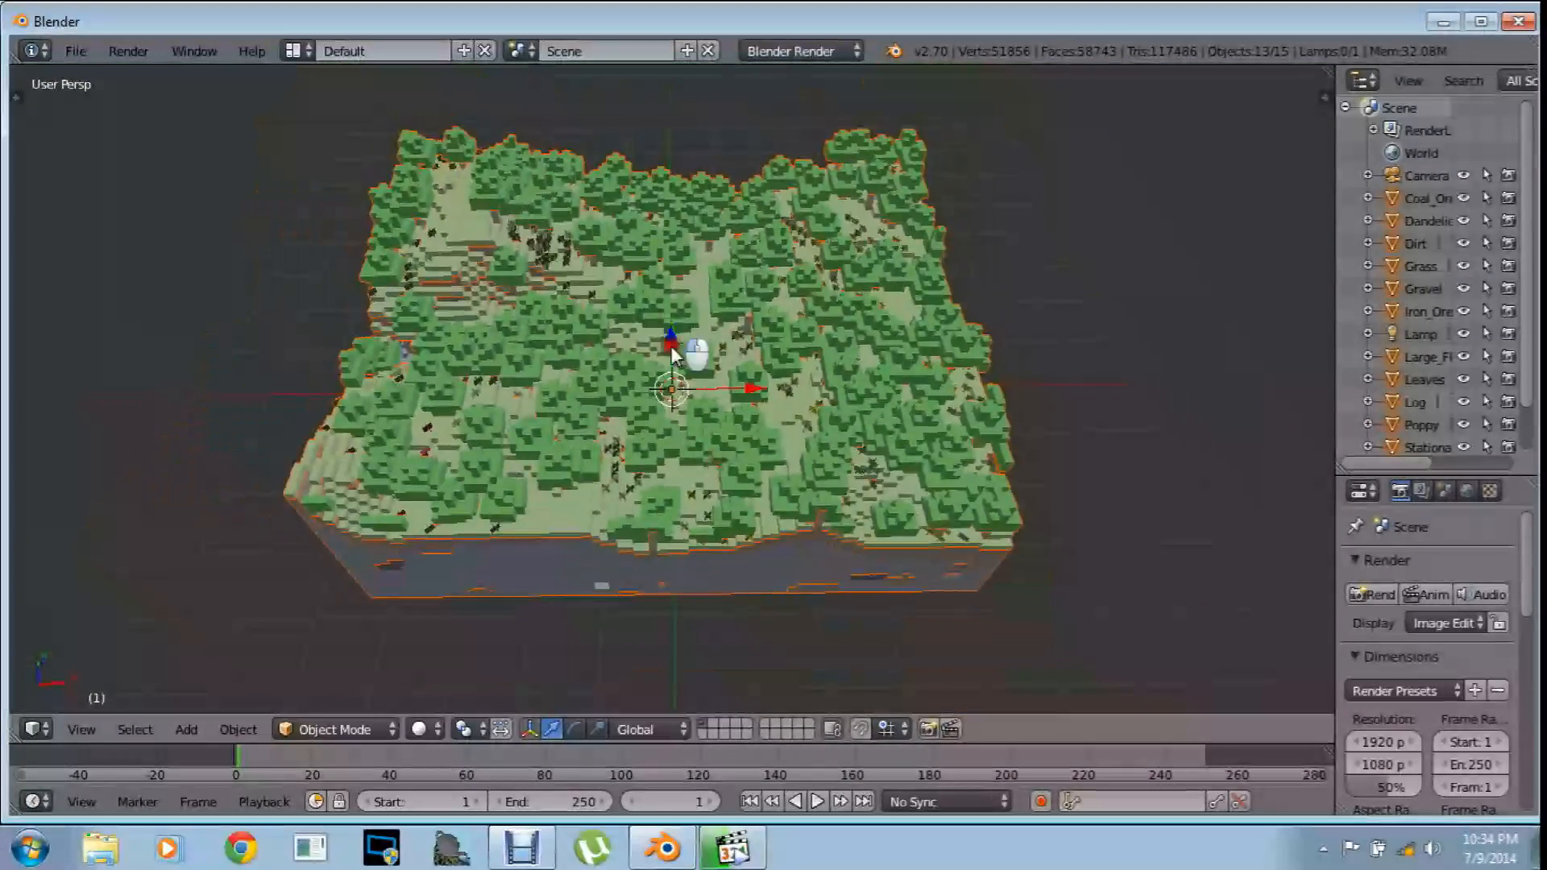
scroll(677, 346, "down", 4)
middle_click_drag(584, 383, 558, 326)
scroll(558, 325, "up", 8)
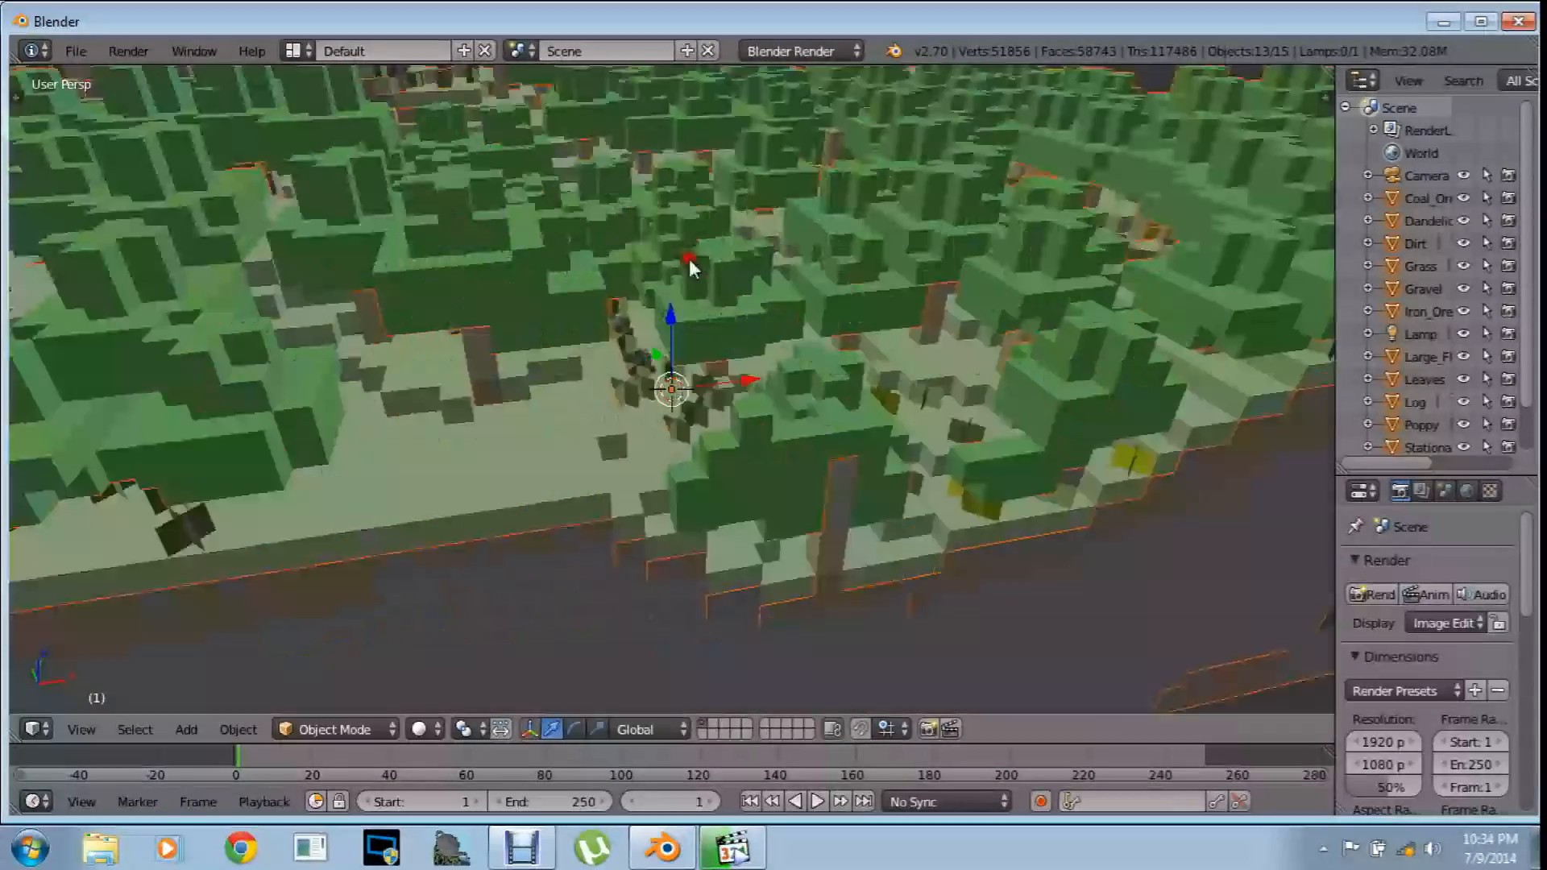
middle_click_drag(689, 259, 895, 253)
scroll(927, 248, "down", 12)
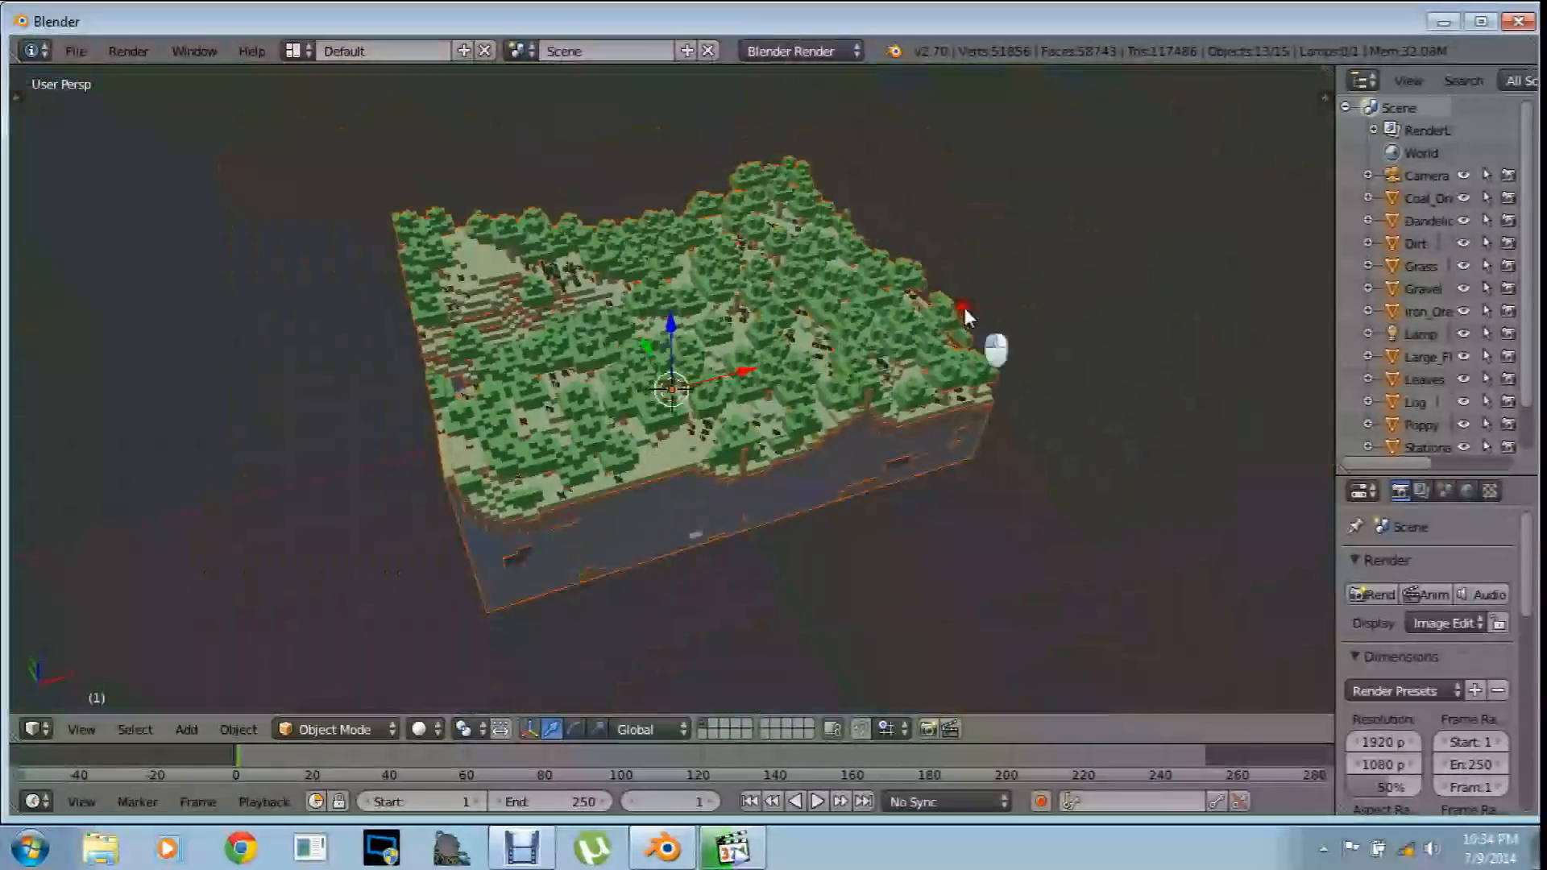
Widen the outliner and properties area to fit the full object names and show the rest of the object list
left_click_drag(1336, 286, 1204, 310)
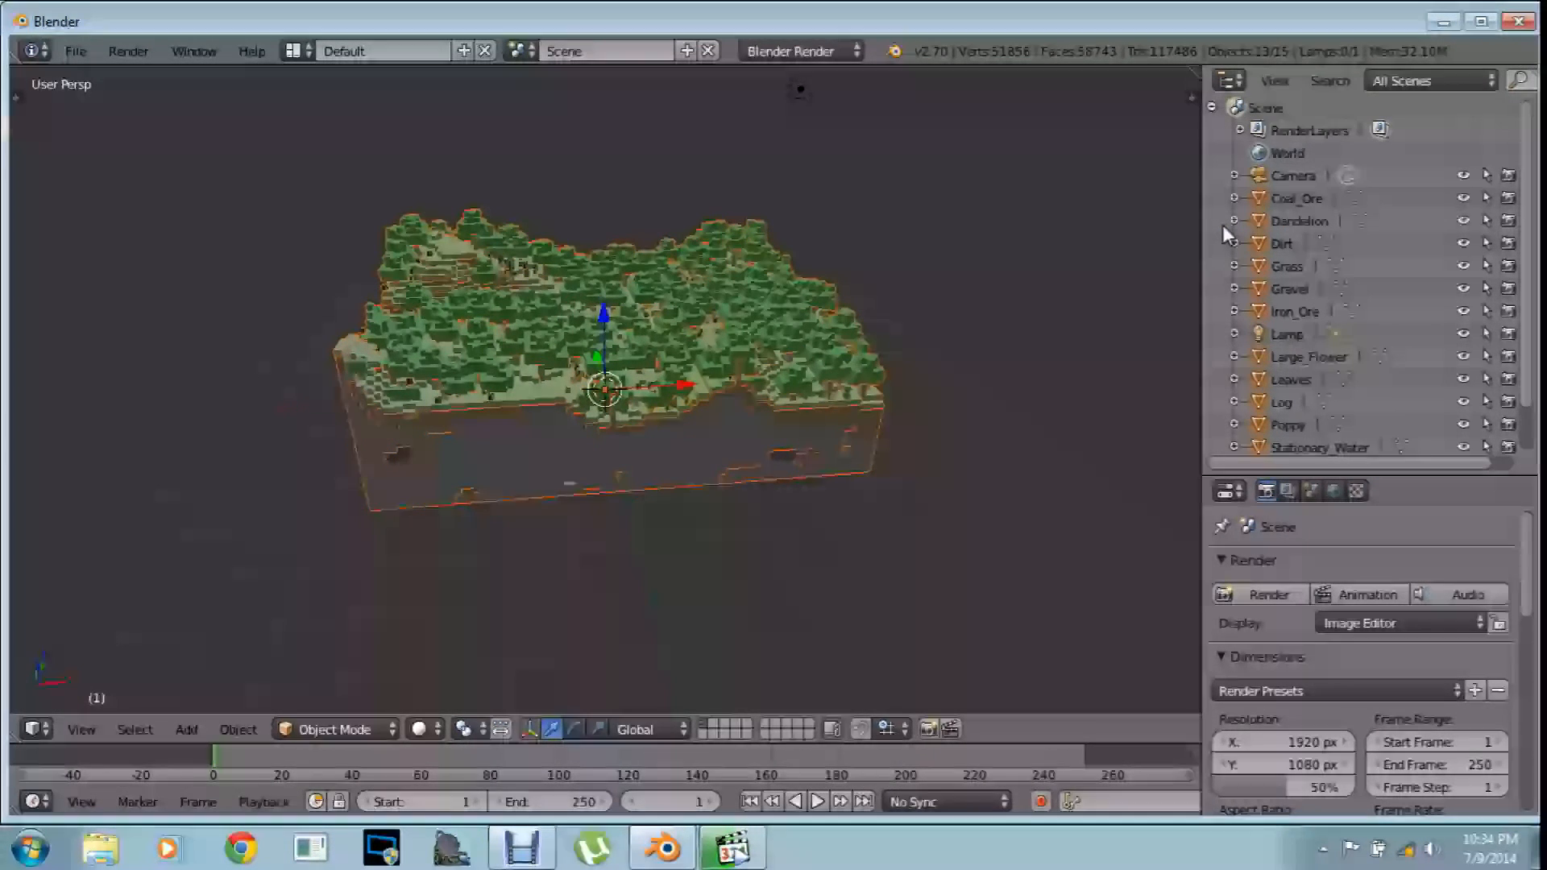
mouse_move(954, 247)
middle_mouse_down()
mouse_move(906, 254)
mouse_move(901, 220)
mouse_move(943, 234)
middle_mouse_up()
scroll(902, 220, "up", 2)
scroll(901, 220, "up", 2)
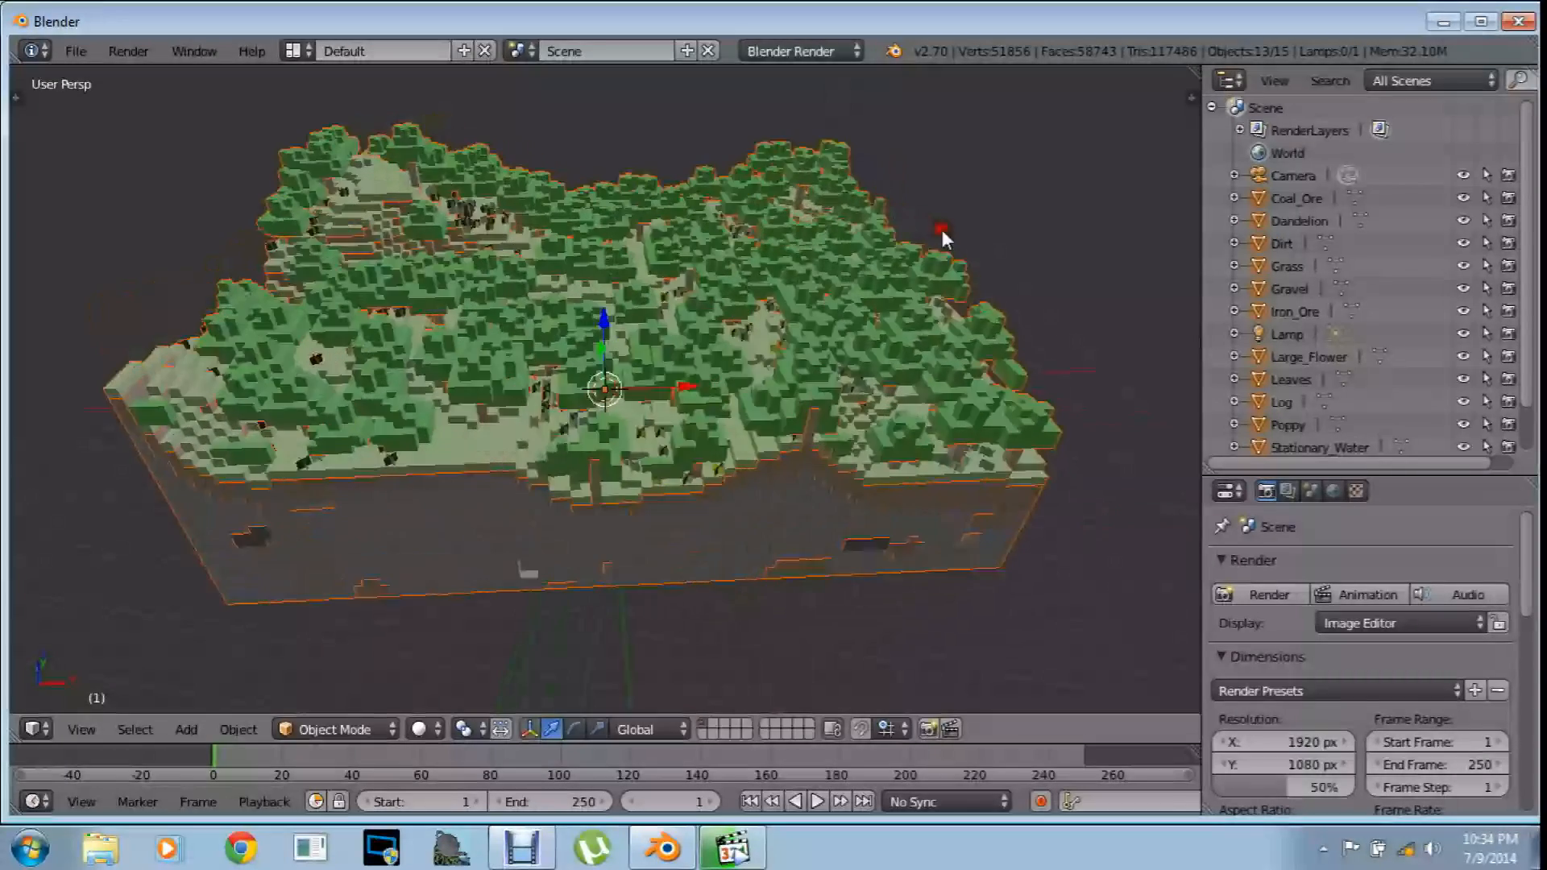
scroll(1260, 197, "down", 2)
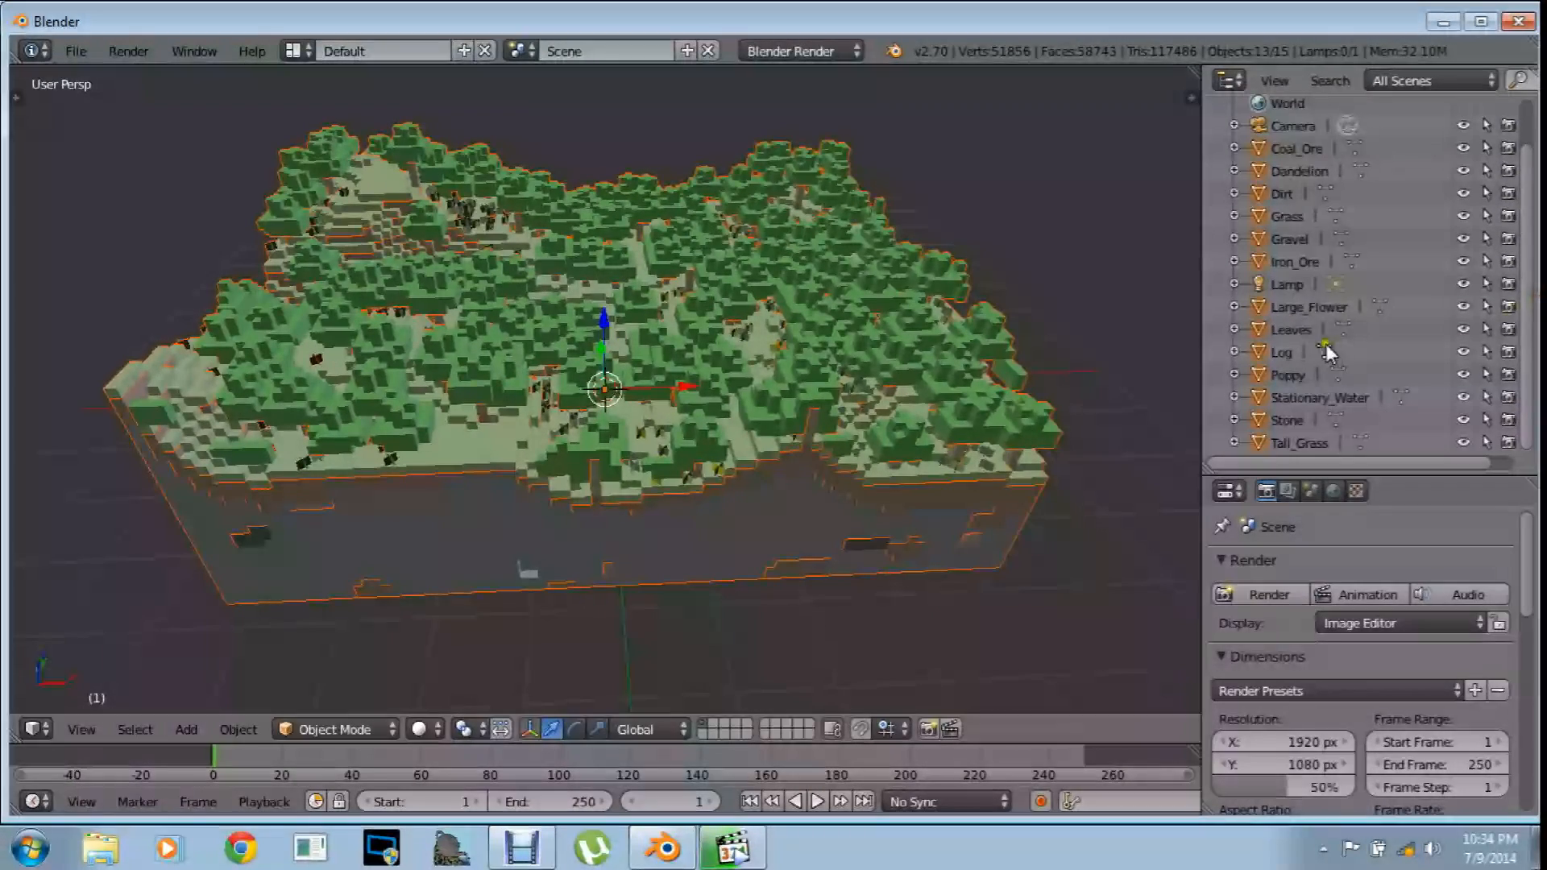
Join the Coal_Ore, Dirt, Grass, Gravel, Iron_Ore, Log and Stone objects into one mesh with Stone as the active object
left_click(1257, 150)
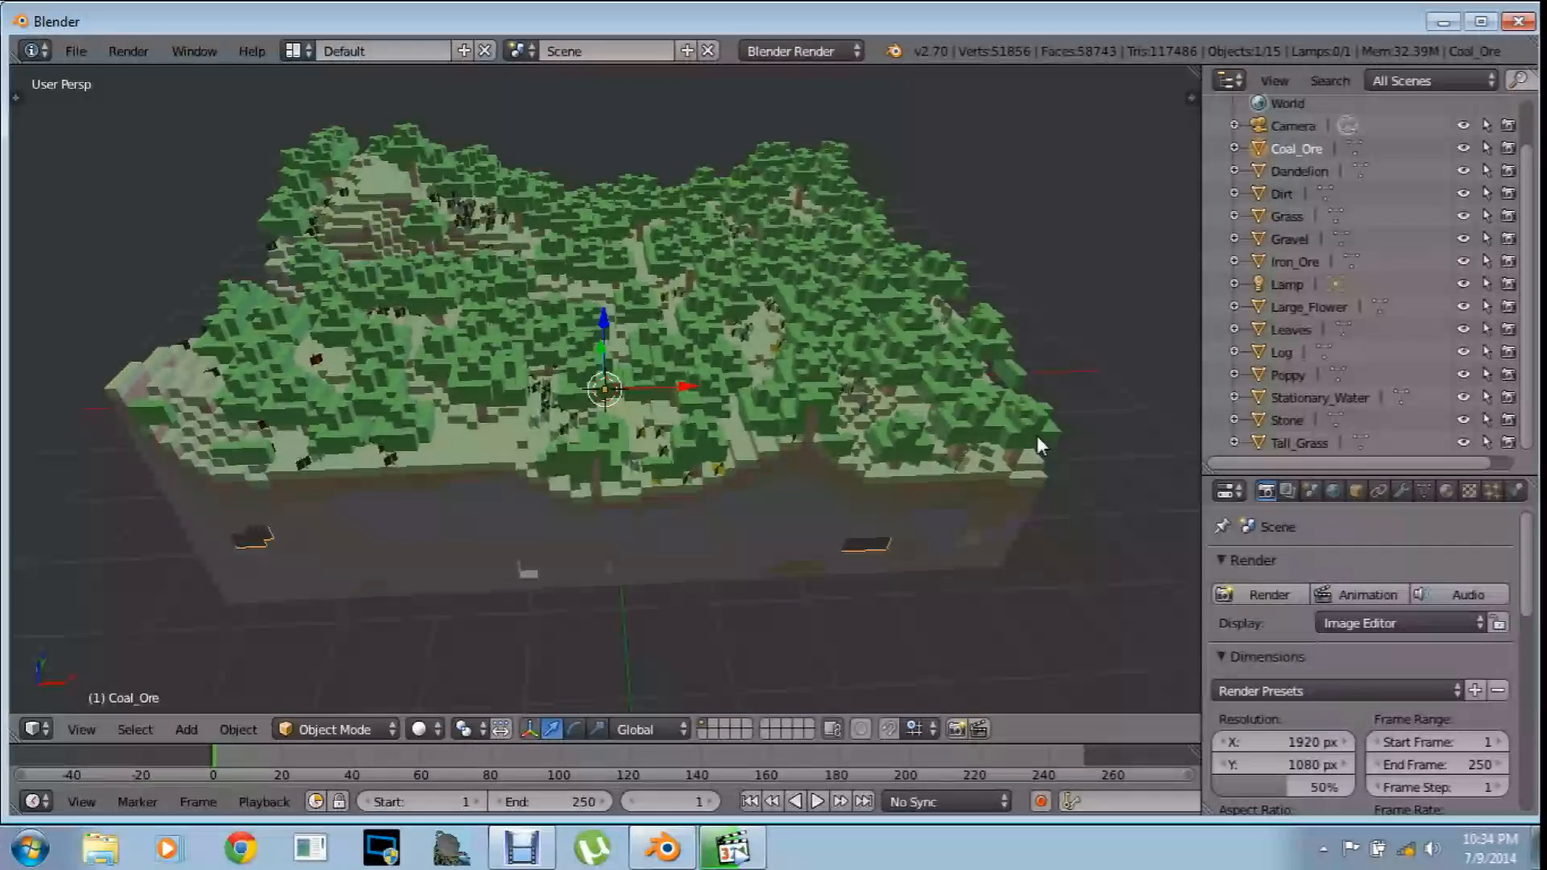
middle_click_drag(811, 505, 774, 501)
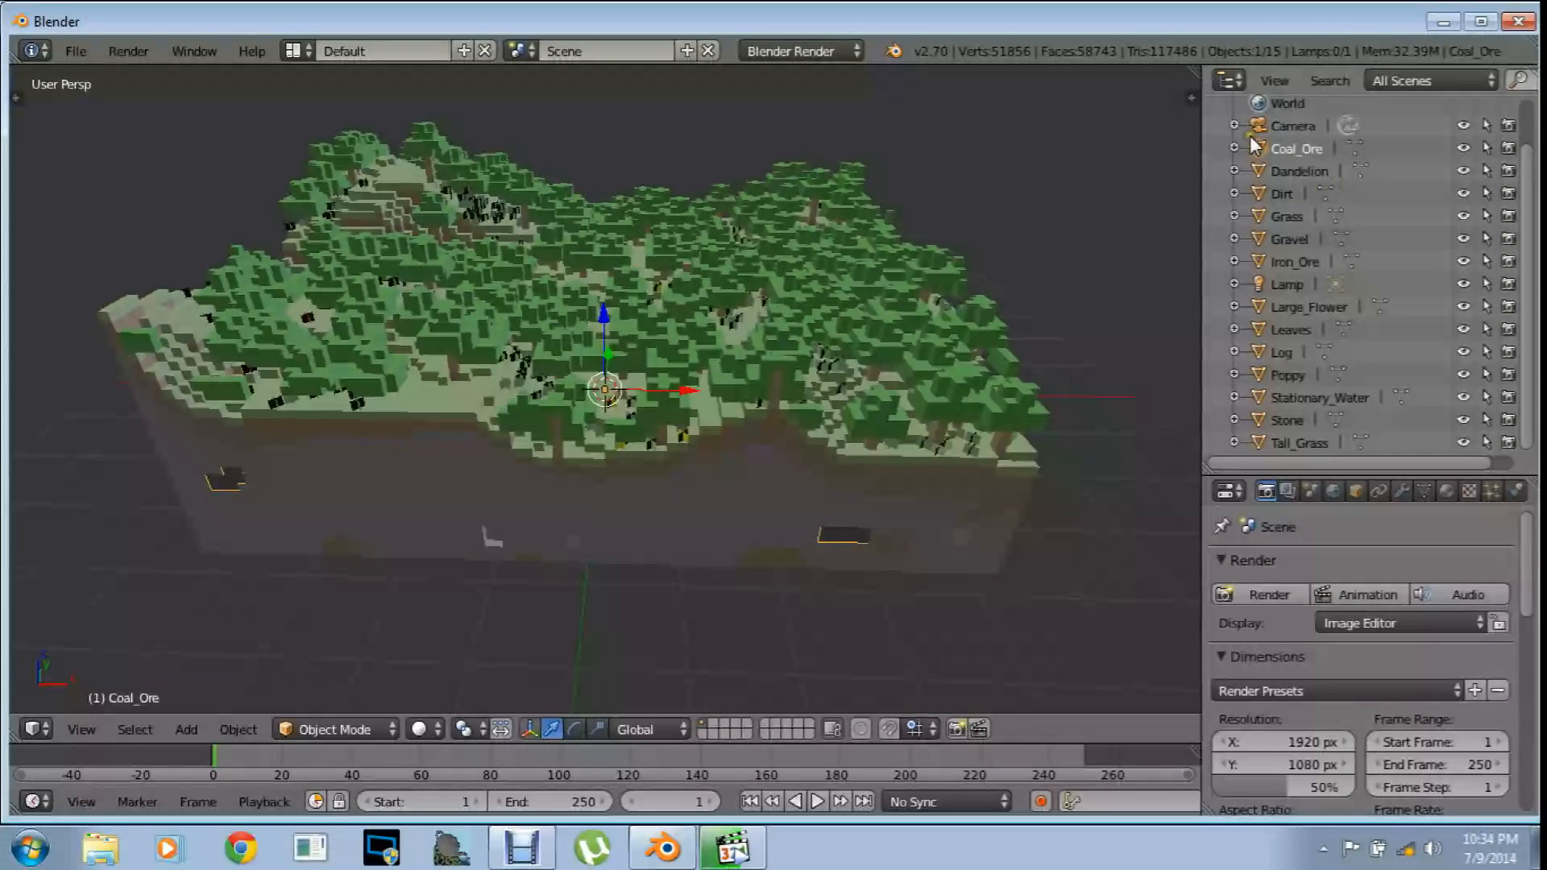
left_click(1259, 197)
left_click(1260, 147)
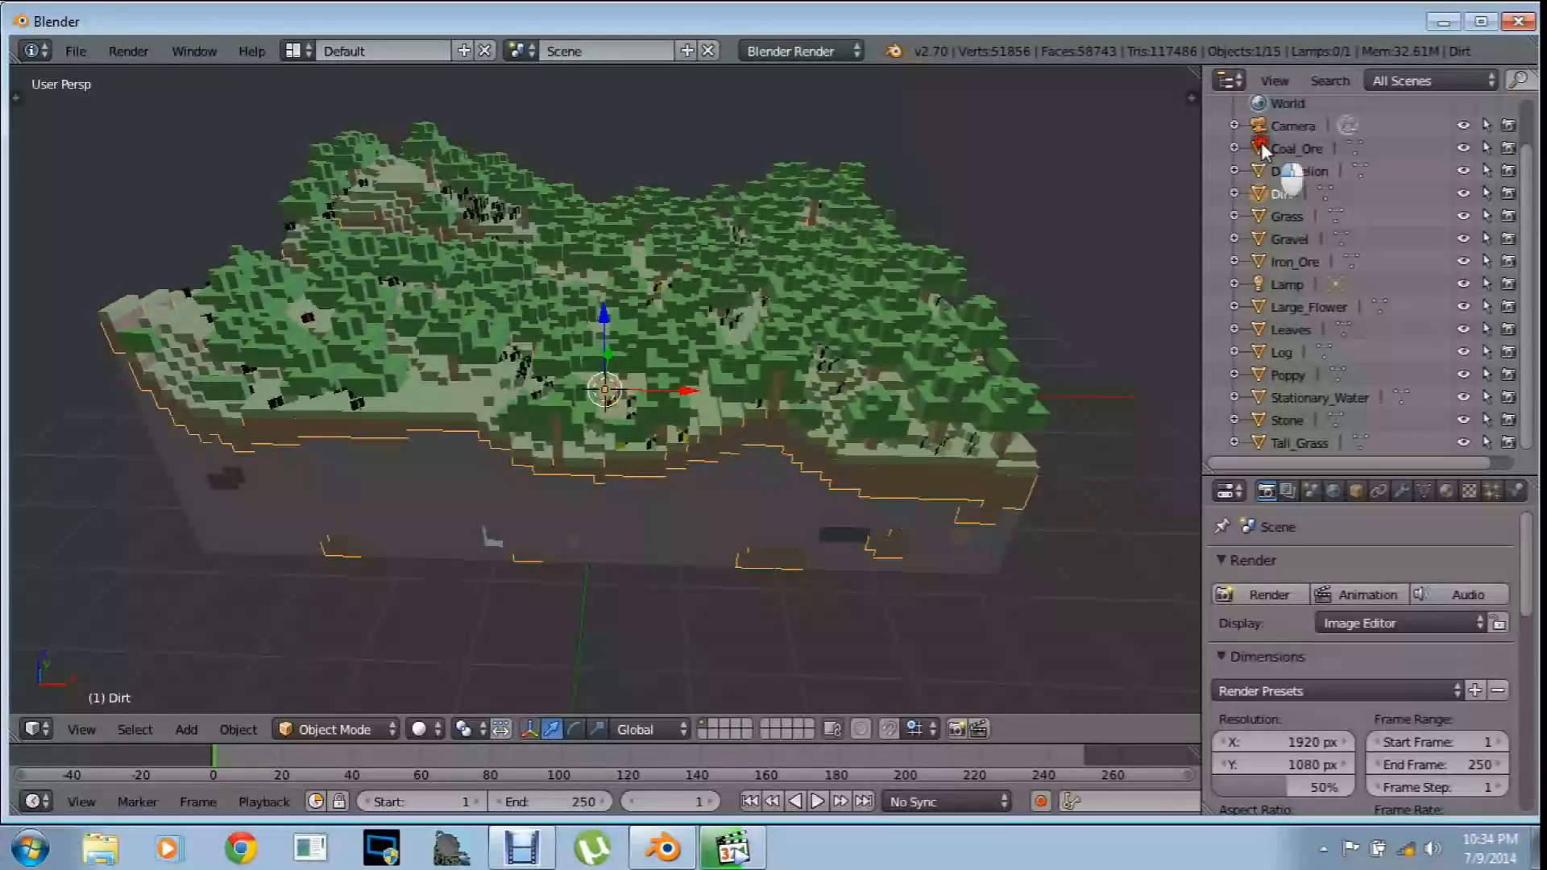
left_click(1261, 189, "shift")
left_click(1262, 216, "shift")
left_click(1261, 238, "shift")
left_click(1261, 261, "shift")
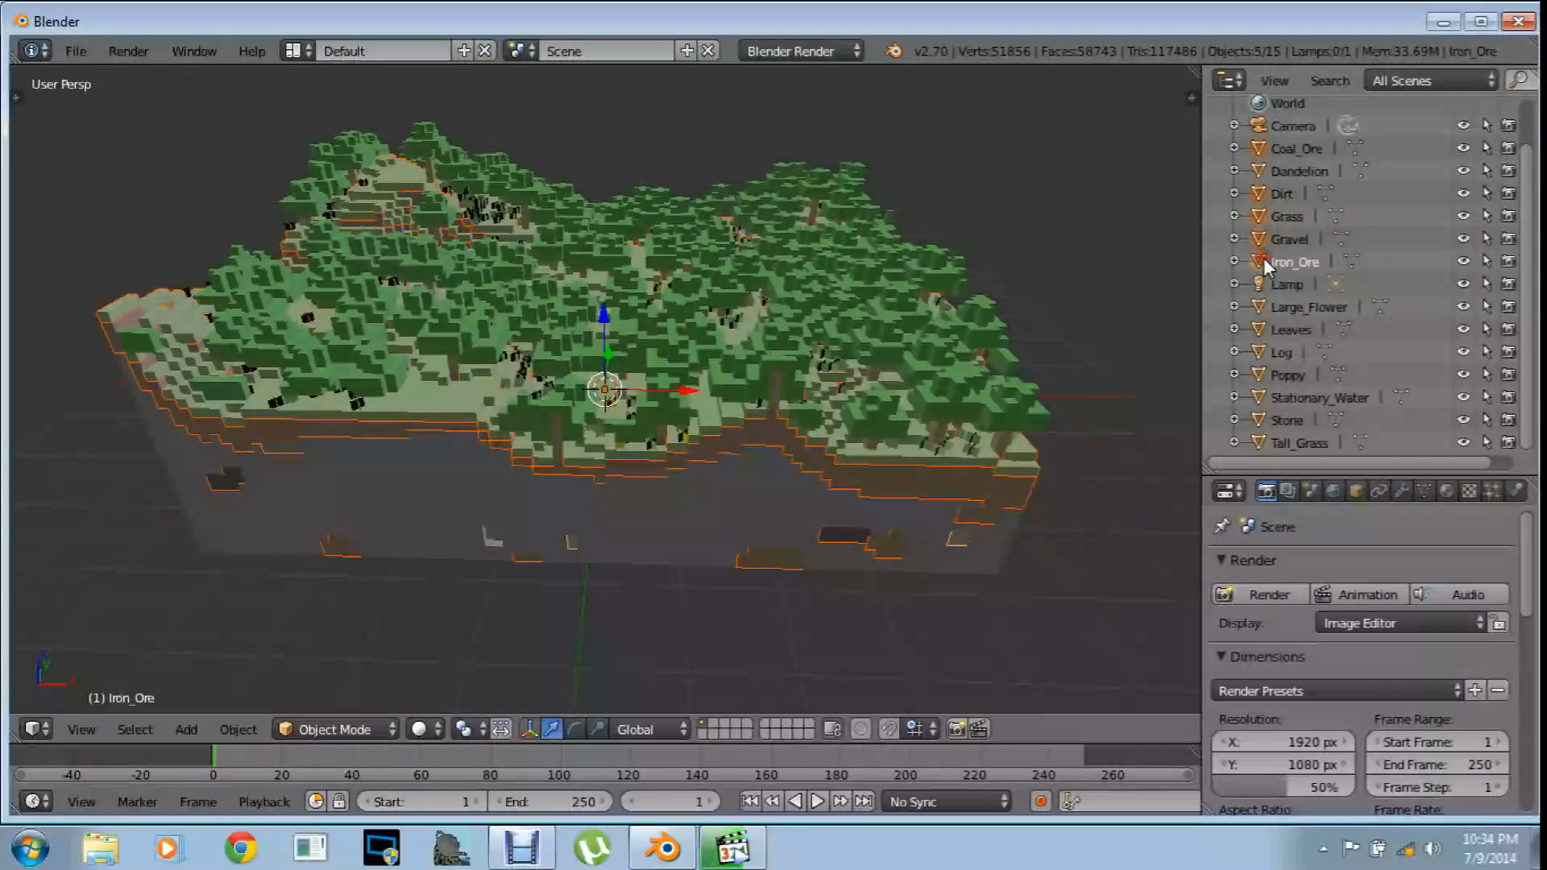
left_click(1255, 353, "shift")
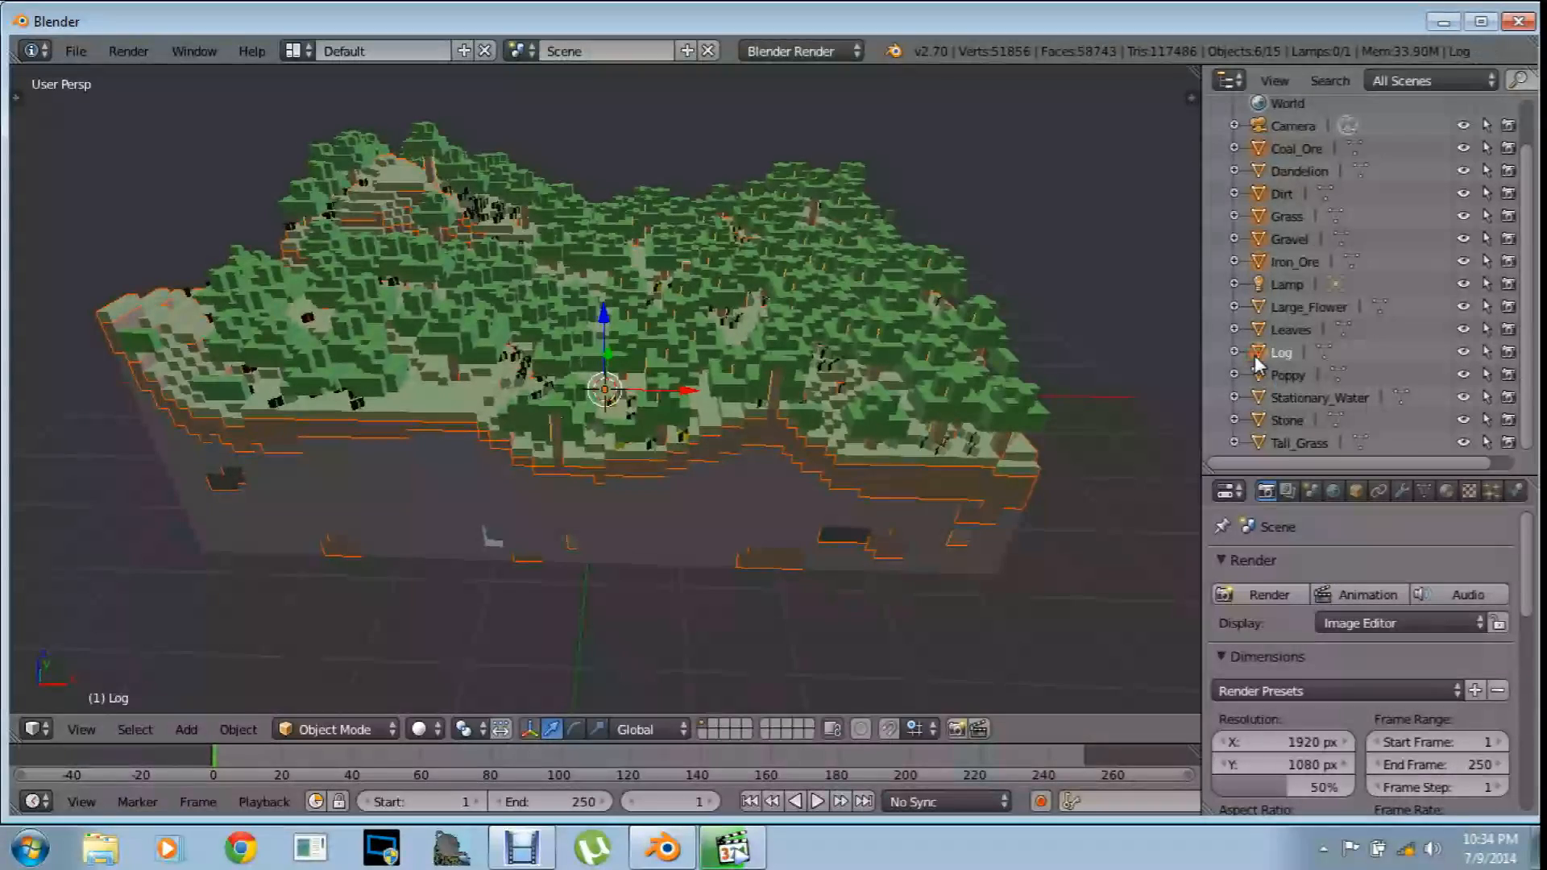
left_click(1260, 417, "shift")
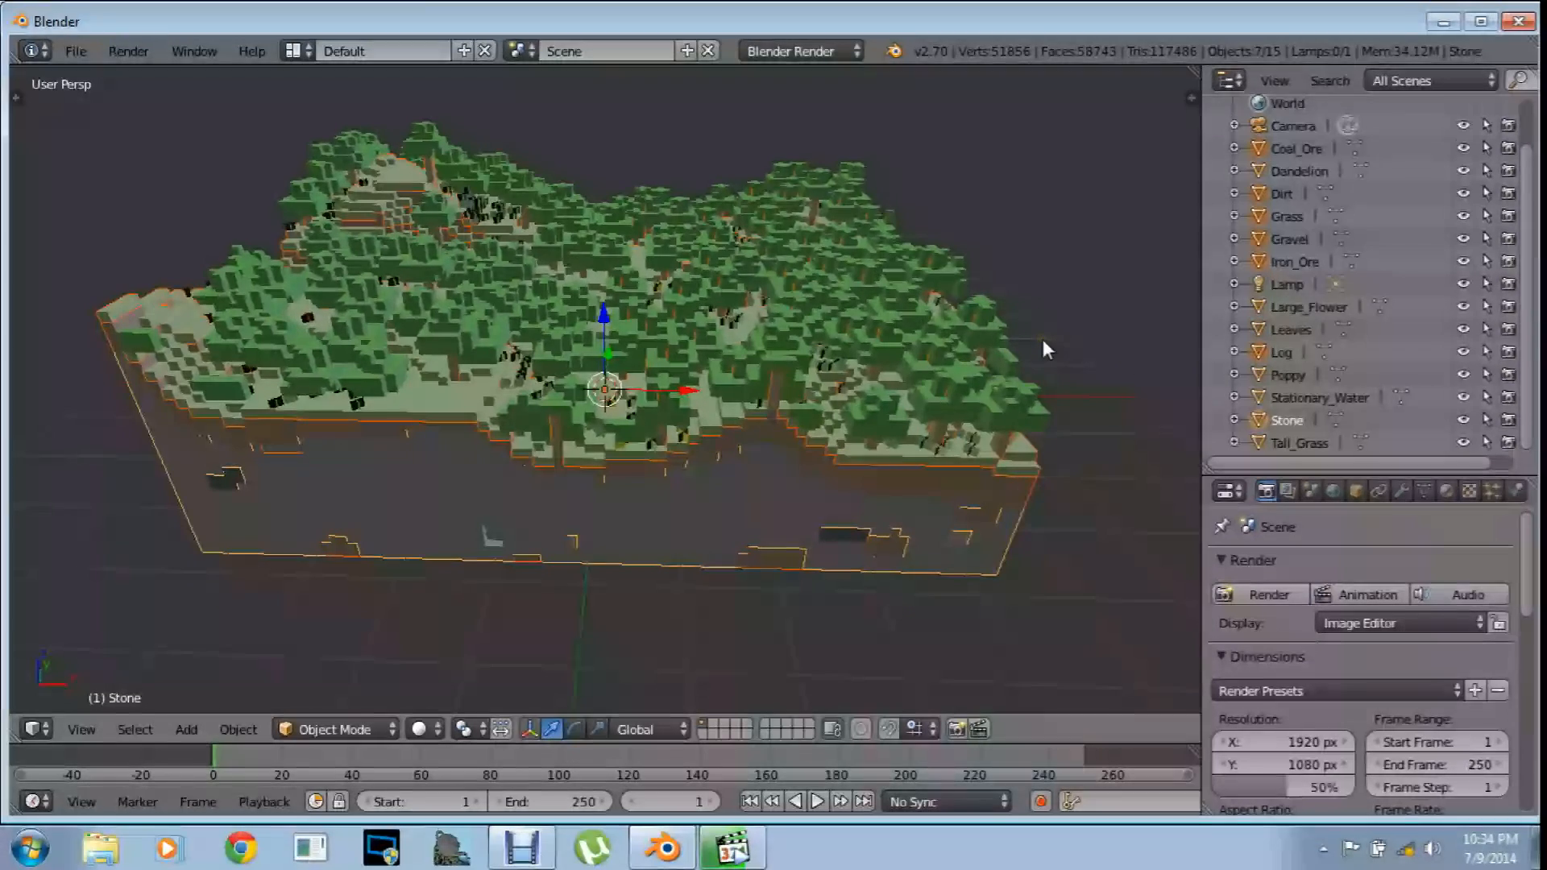
key("Delete")
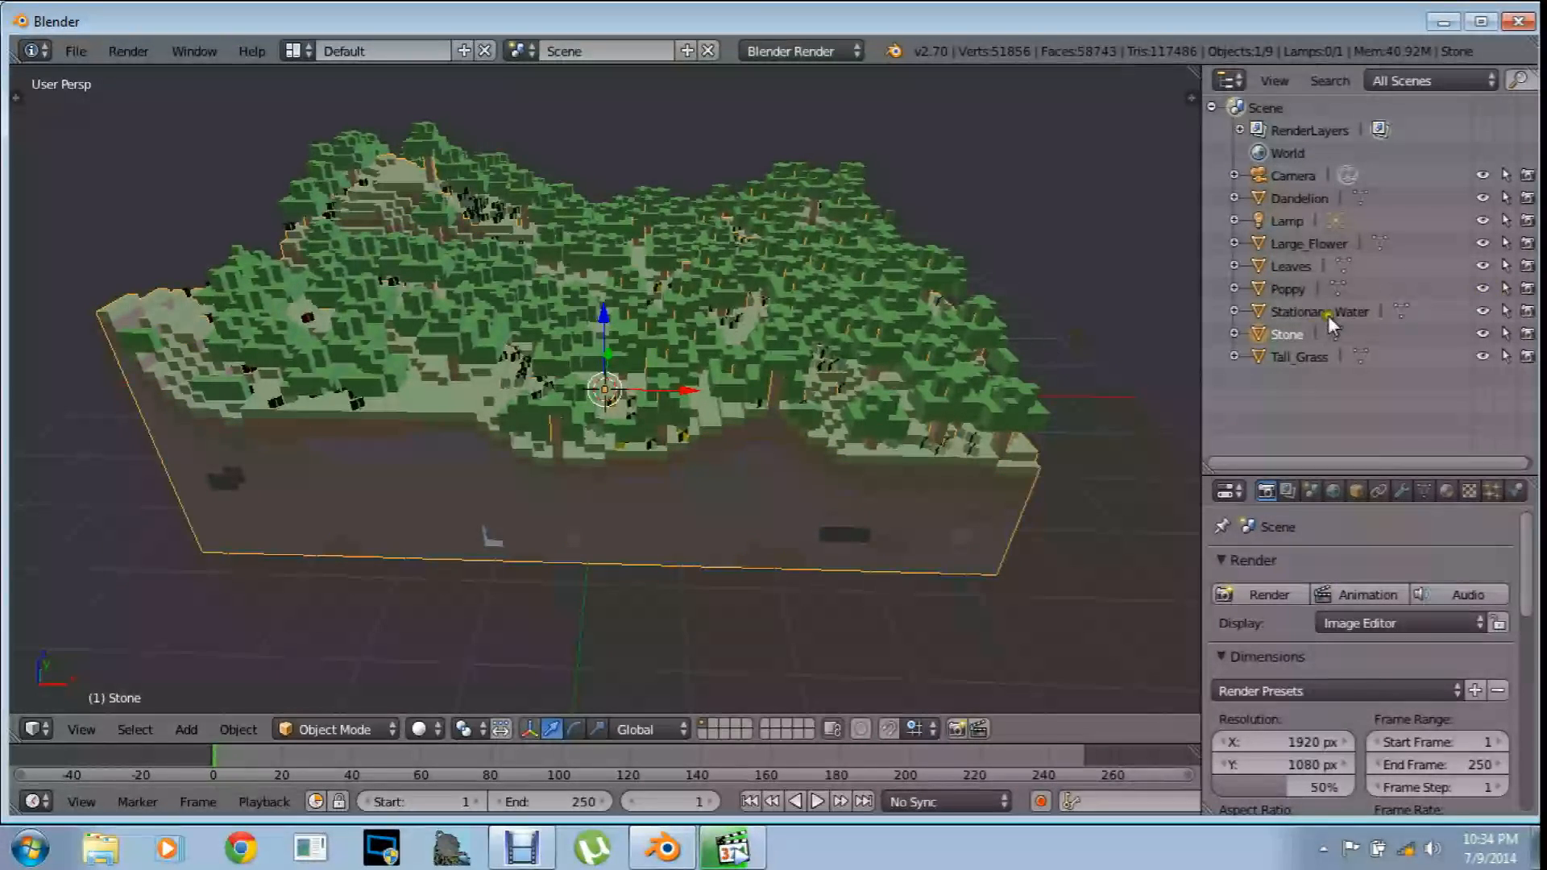
Rename the joined Stone object as "Block"
double_click(1297, 332)
type("Block")
key("Return")
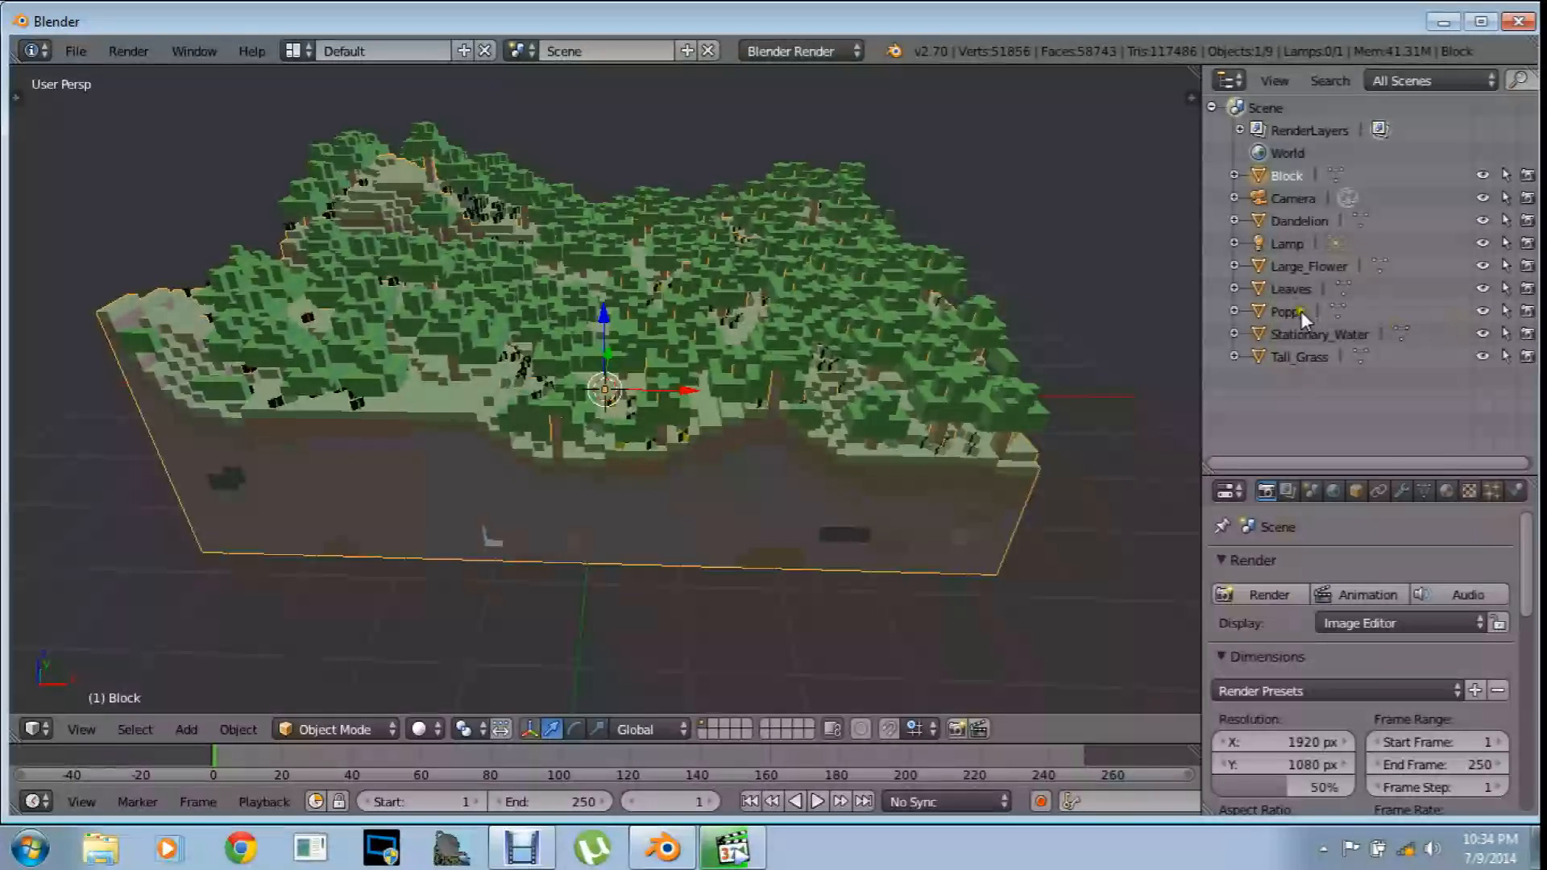
Join the Dandelion, Large_Flower, Leaves, Poppy and Tall_Grass objects into one mesh with Tall_Grass as the active object
left_click(1258, 221)
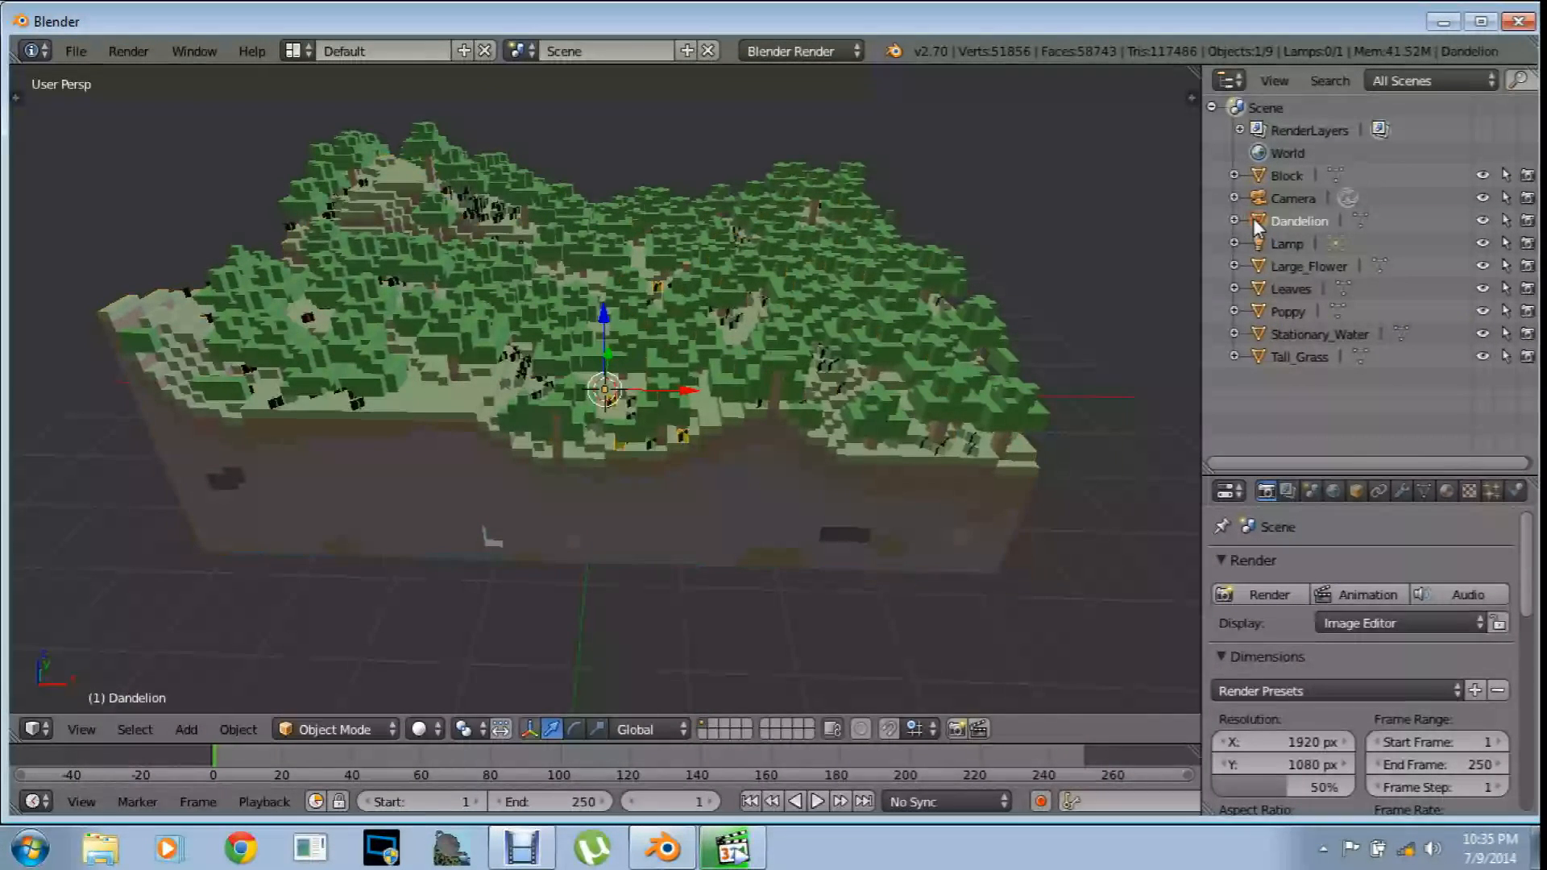
left_click(1258, 258, "ctrl")
left_click(1259, 277, "shift")
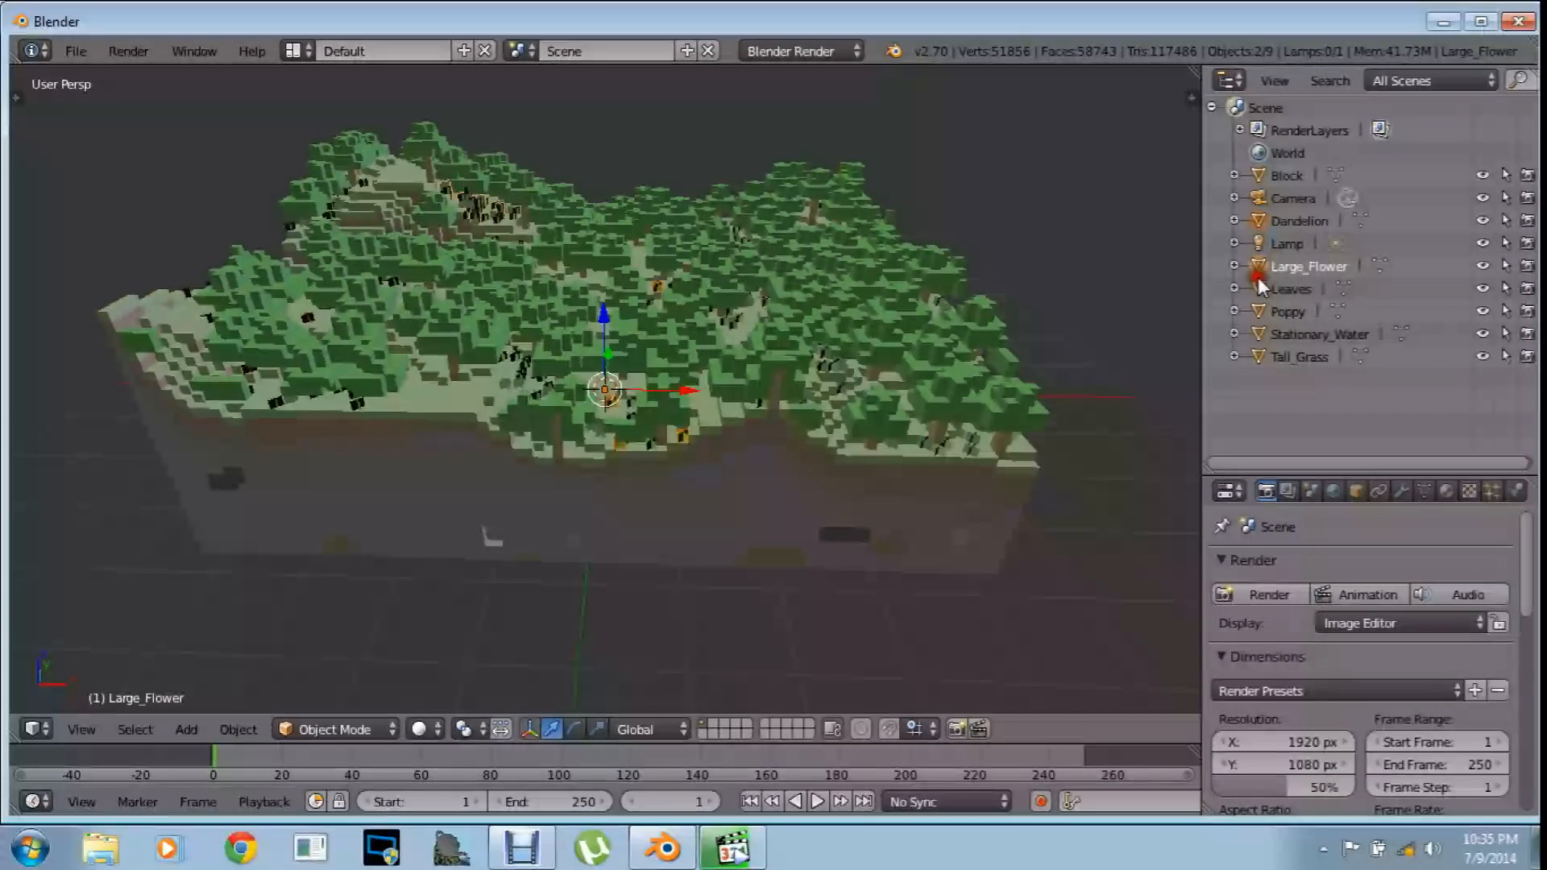
left_click(1260, 271, "shift")
left_click(1260, 291, "shift")
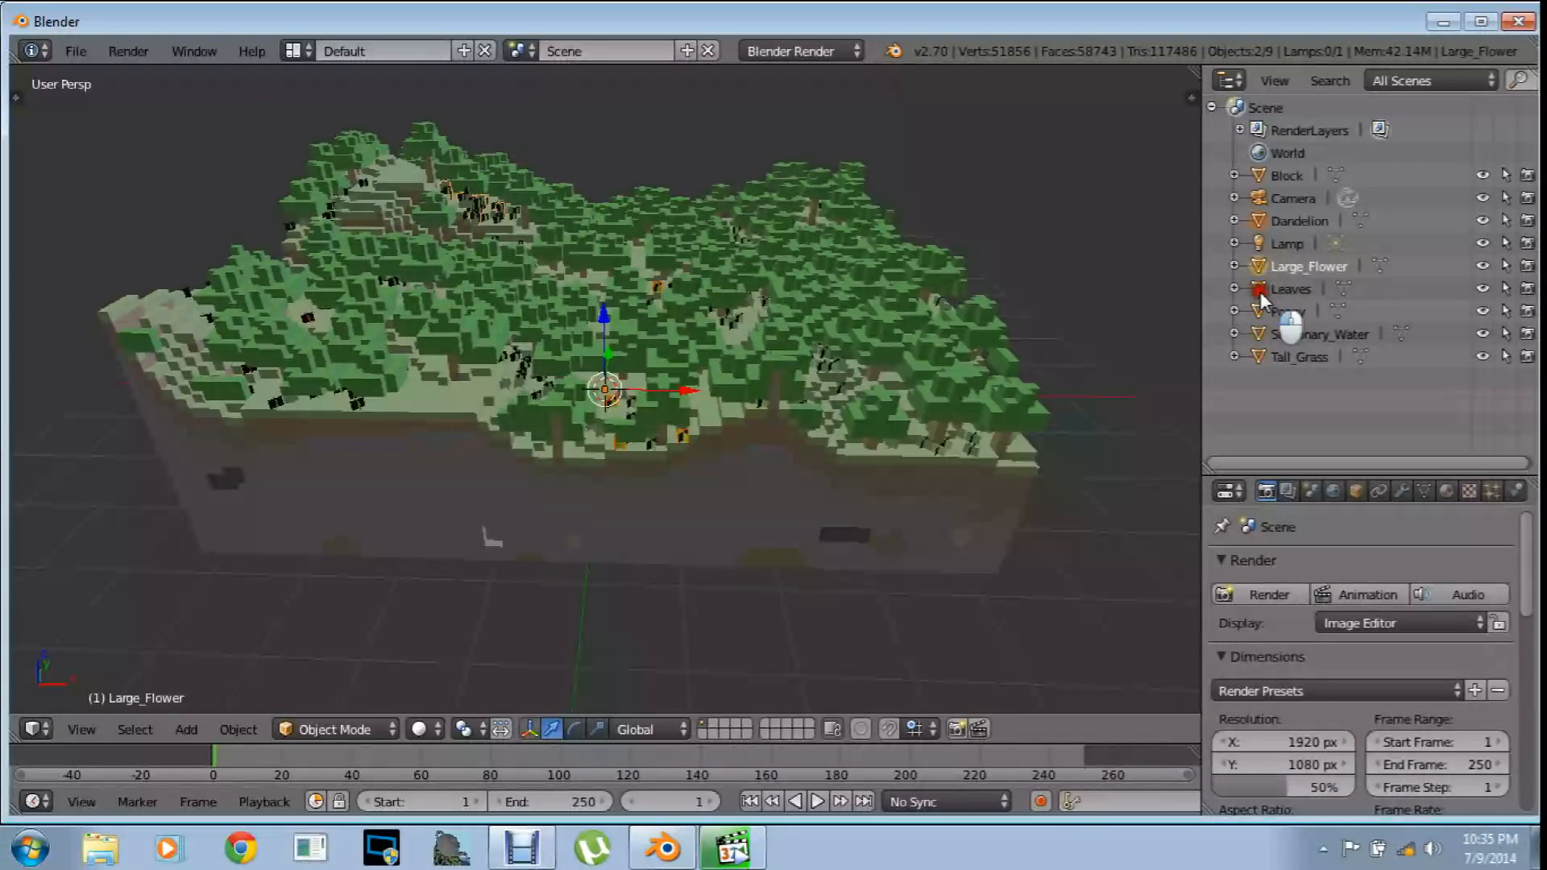
left_click(1259, 310, "shift")
left_click(1259, 354, "shift")
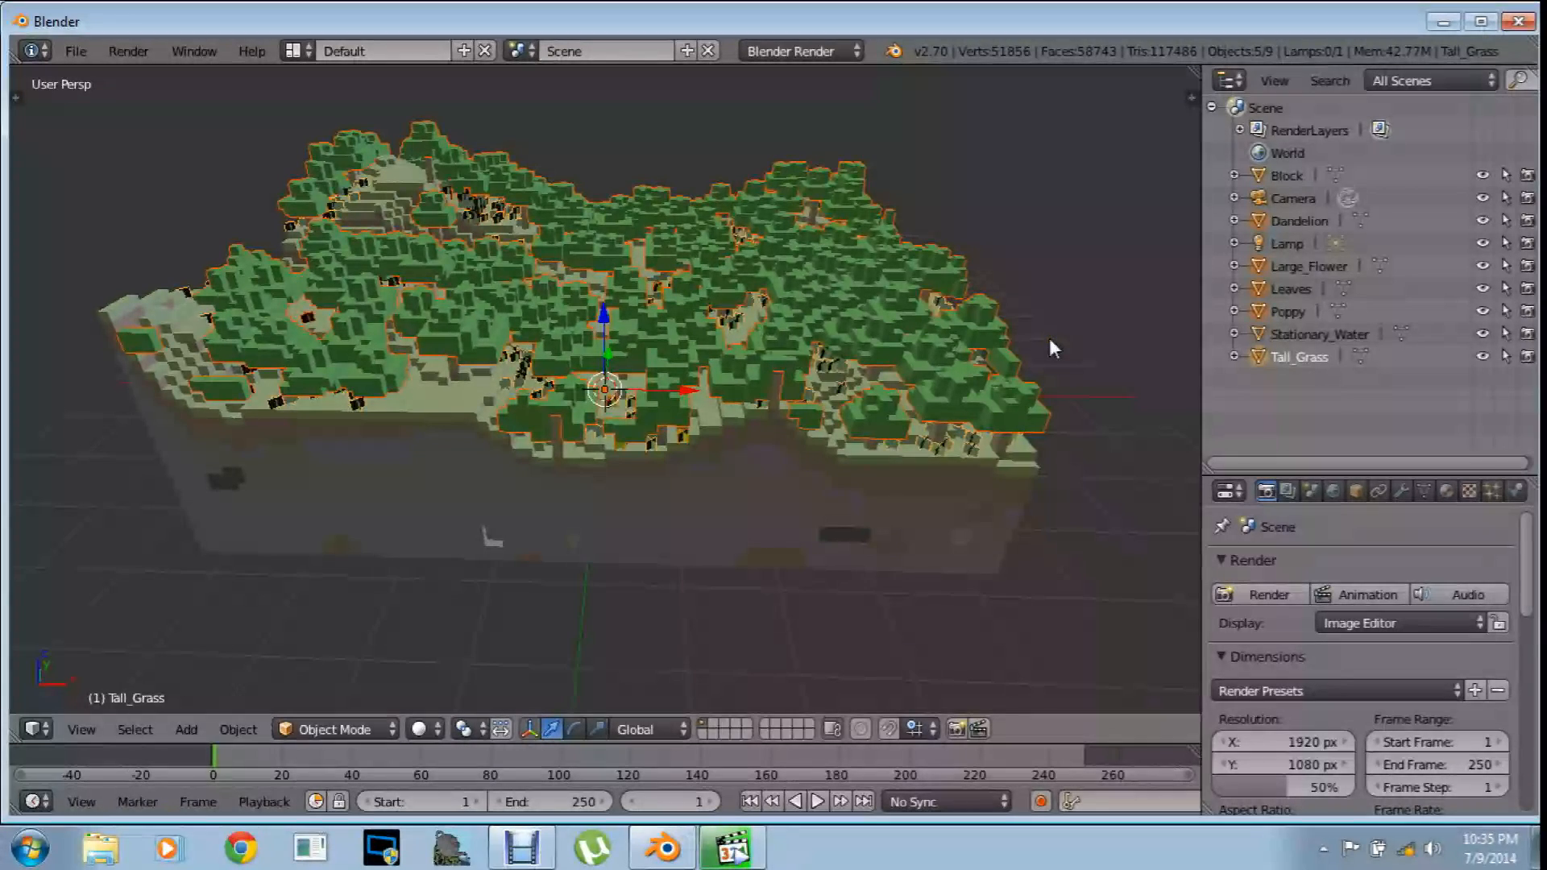
key("ctrl+j")
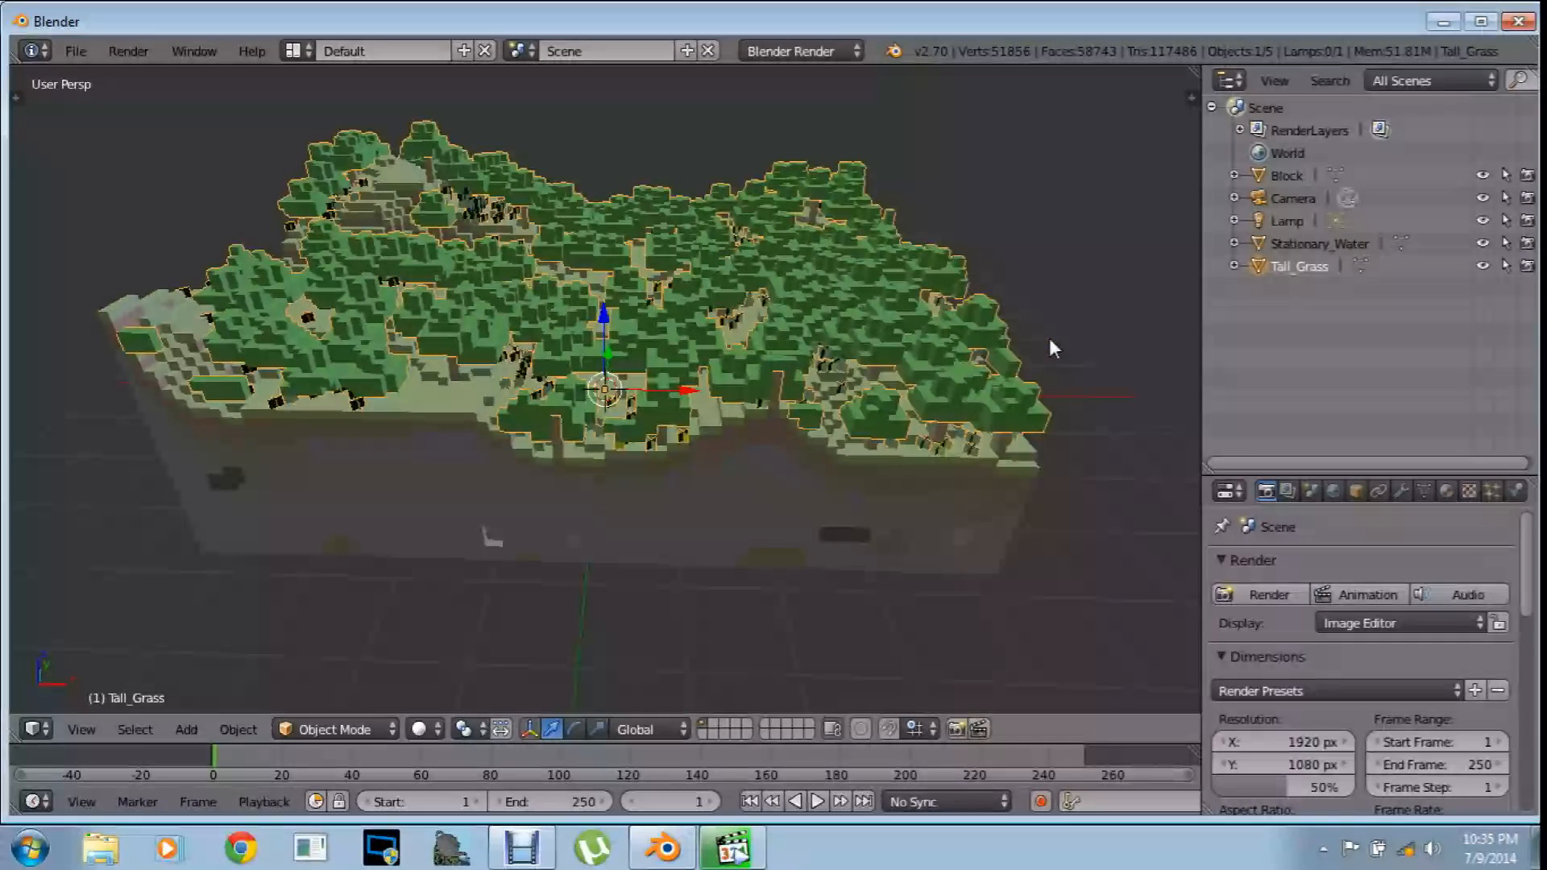
Rename the joined Tall_Grass object as "Blocks T"
double_click(1308, 266)
type("Blocks T")
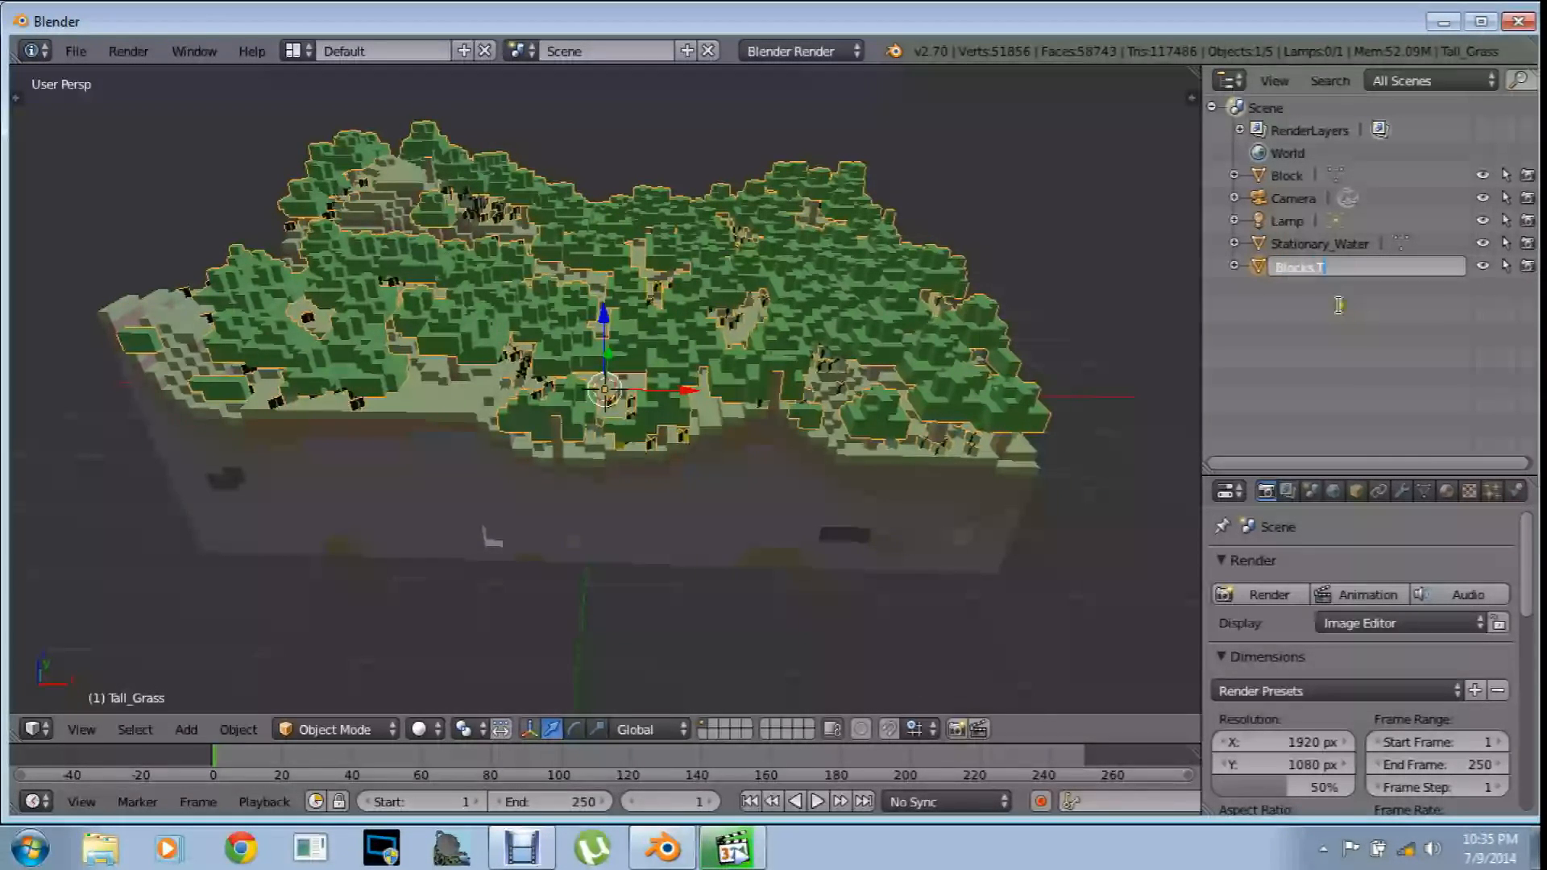
key("Return")
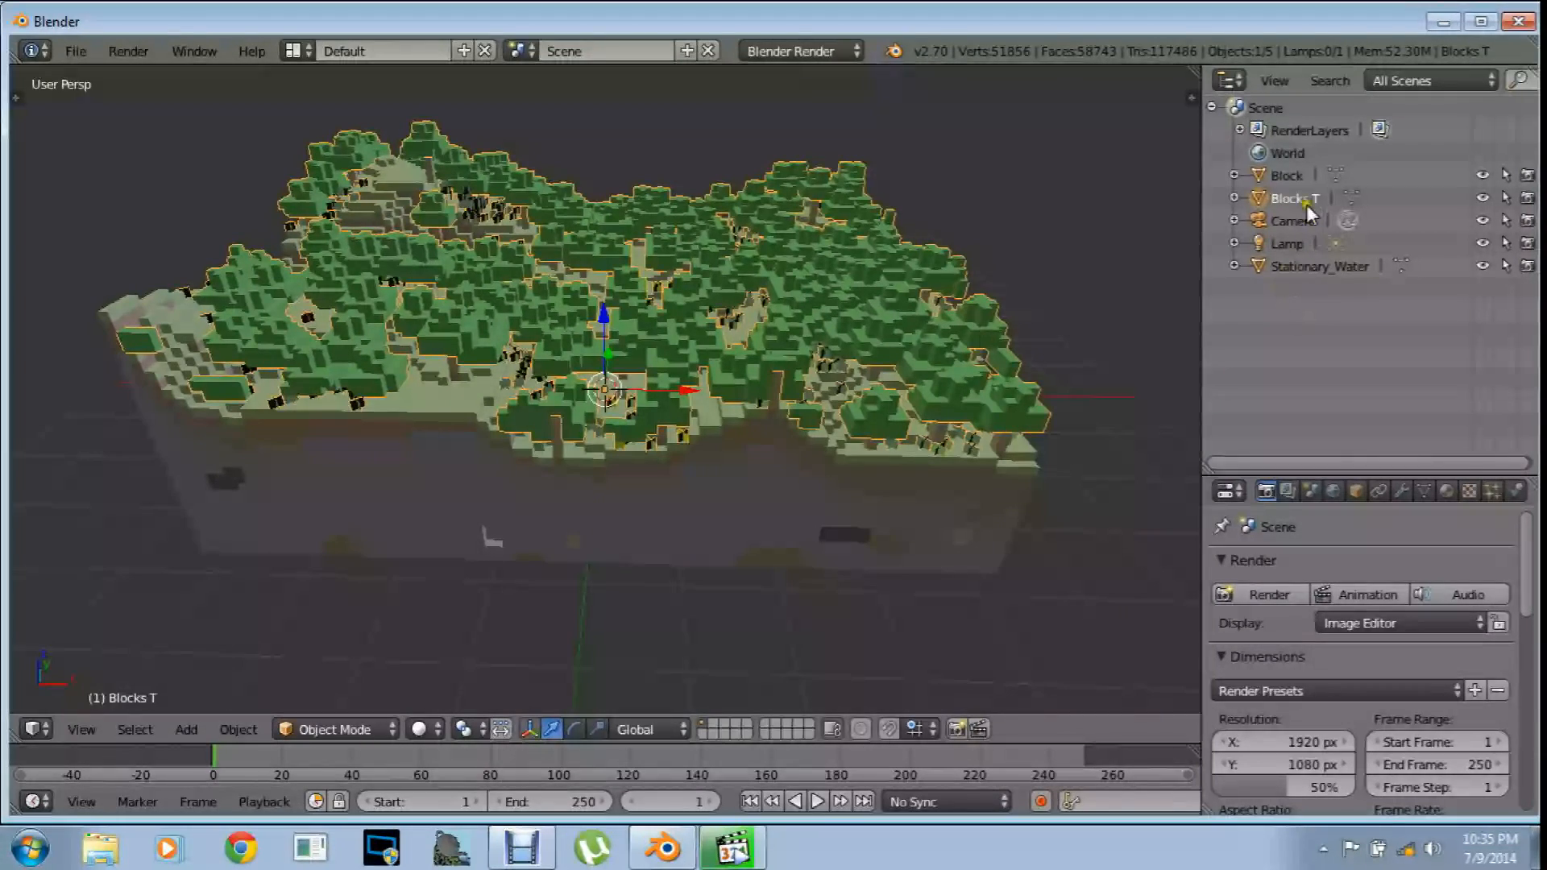
Delete the Stationary_Water object from the scene
left_click(1261, 264)
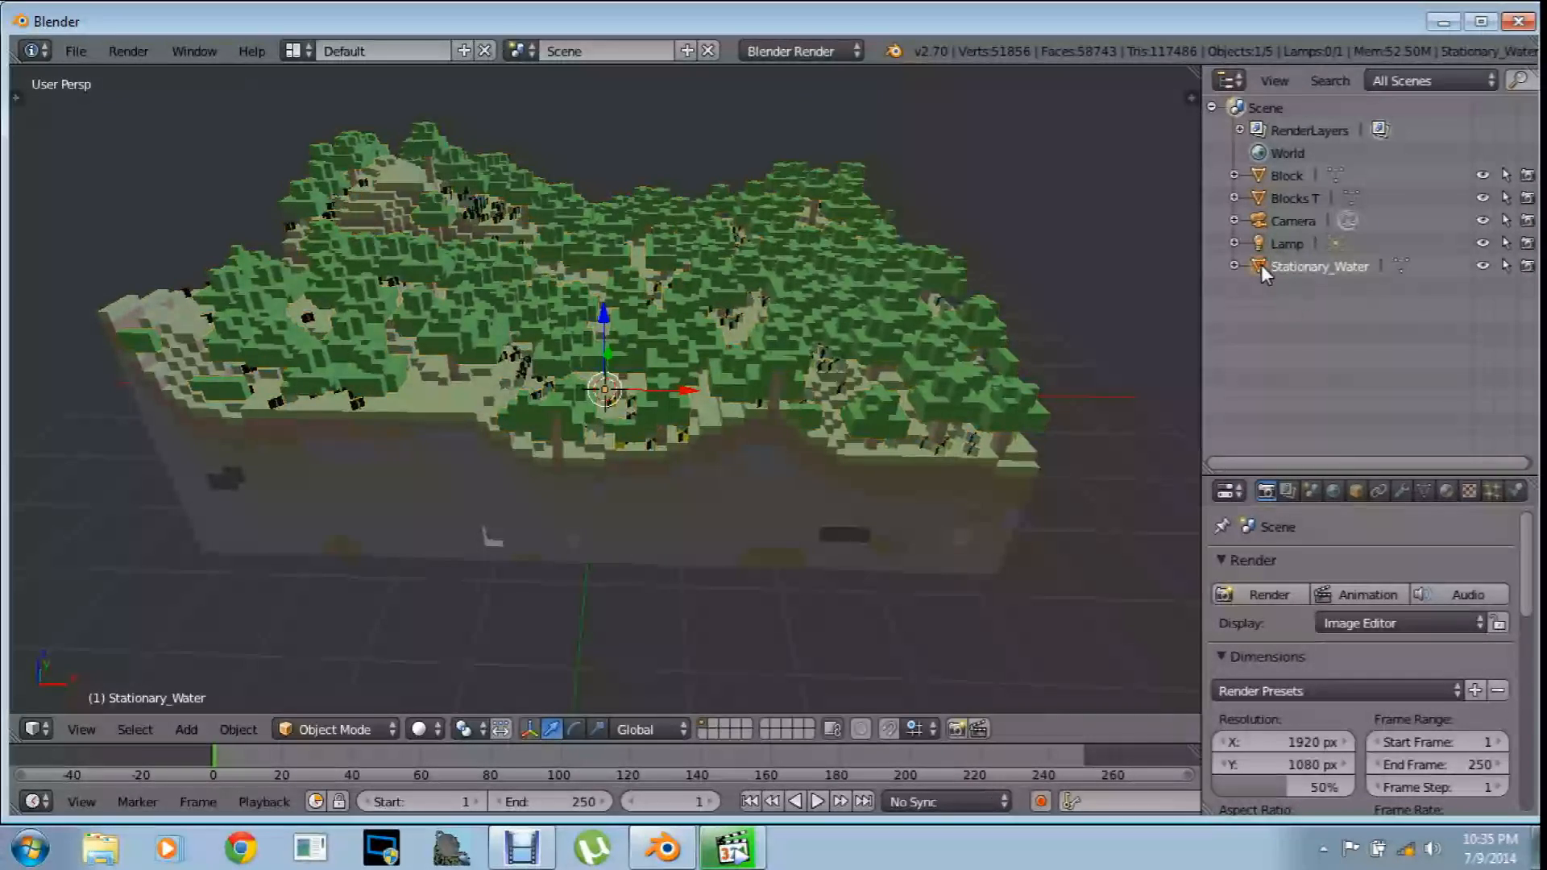
middle_click_drag(877, 364, 809, 300)
key("x")
left_click(1080, 270)
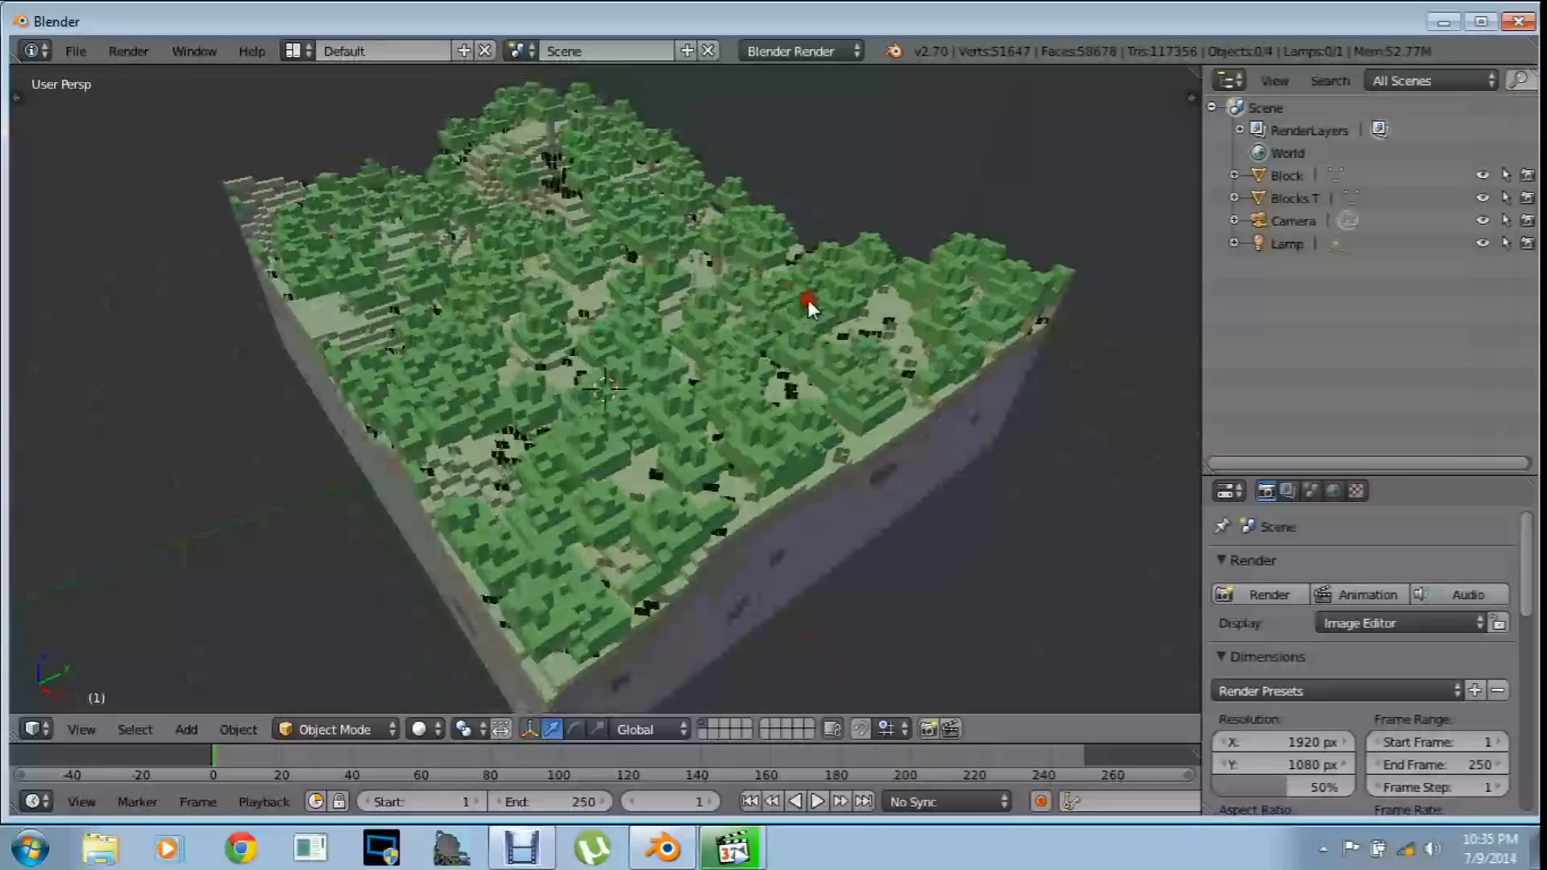
Remove all the imported material slots from the Block object, from Stone and Coal_Ore through Gravel and Grass
left_click(1262, 175)
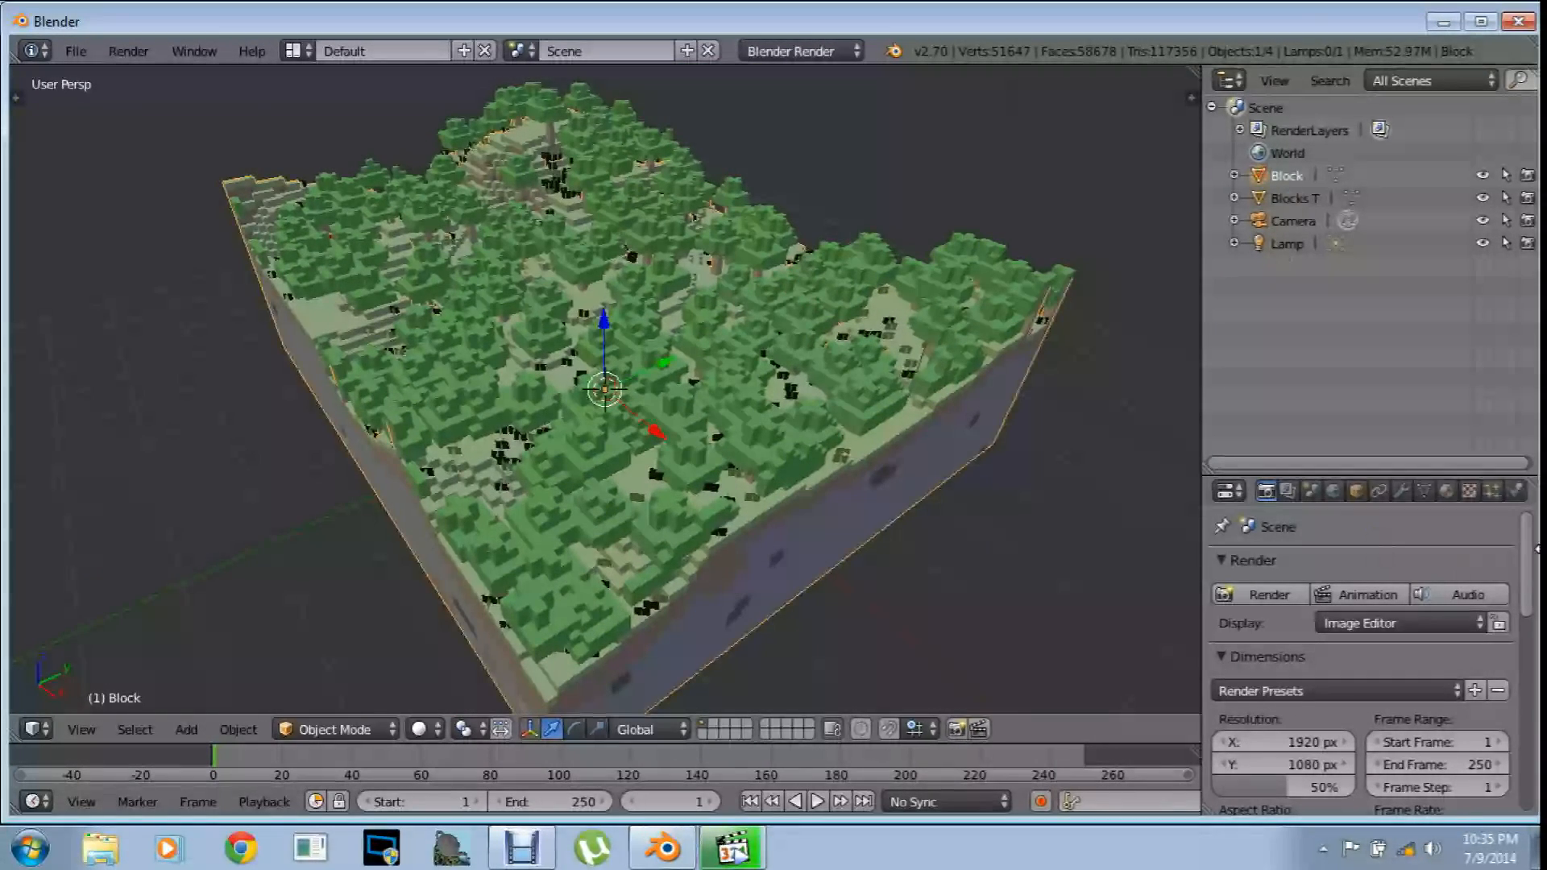
left_click(1444, 492)
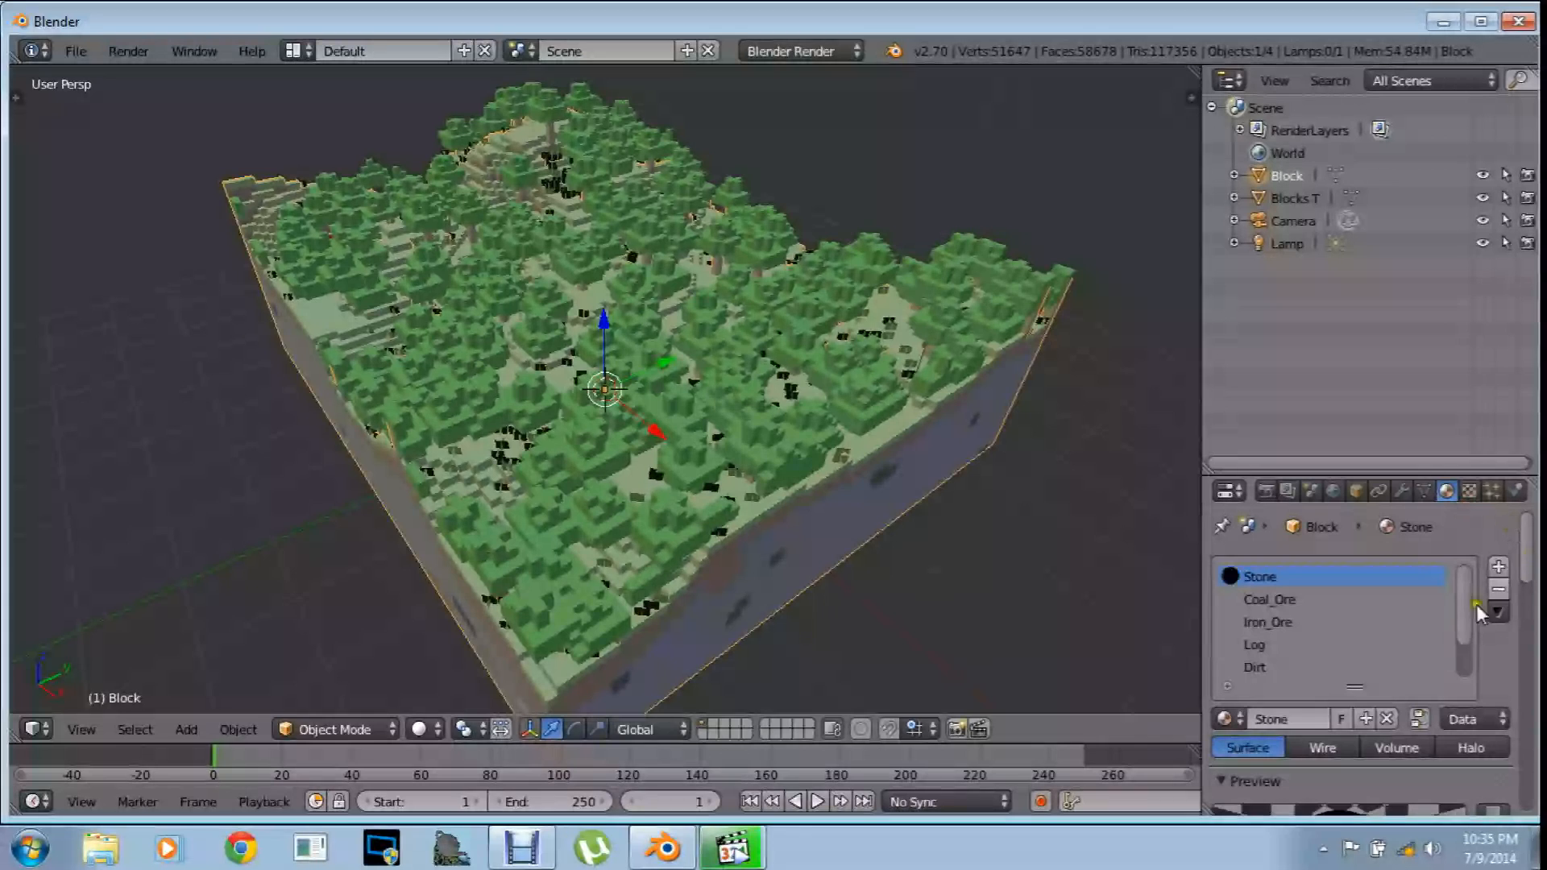
mouse_move(1531, 564)
left_mouse_down()
mouse_move(1531, 786)
mouse_move(1536, 526)
left_mouse_up()
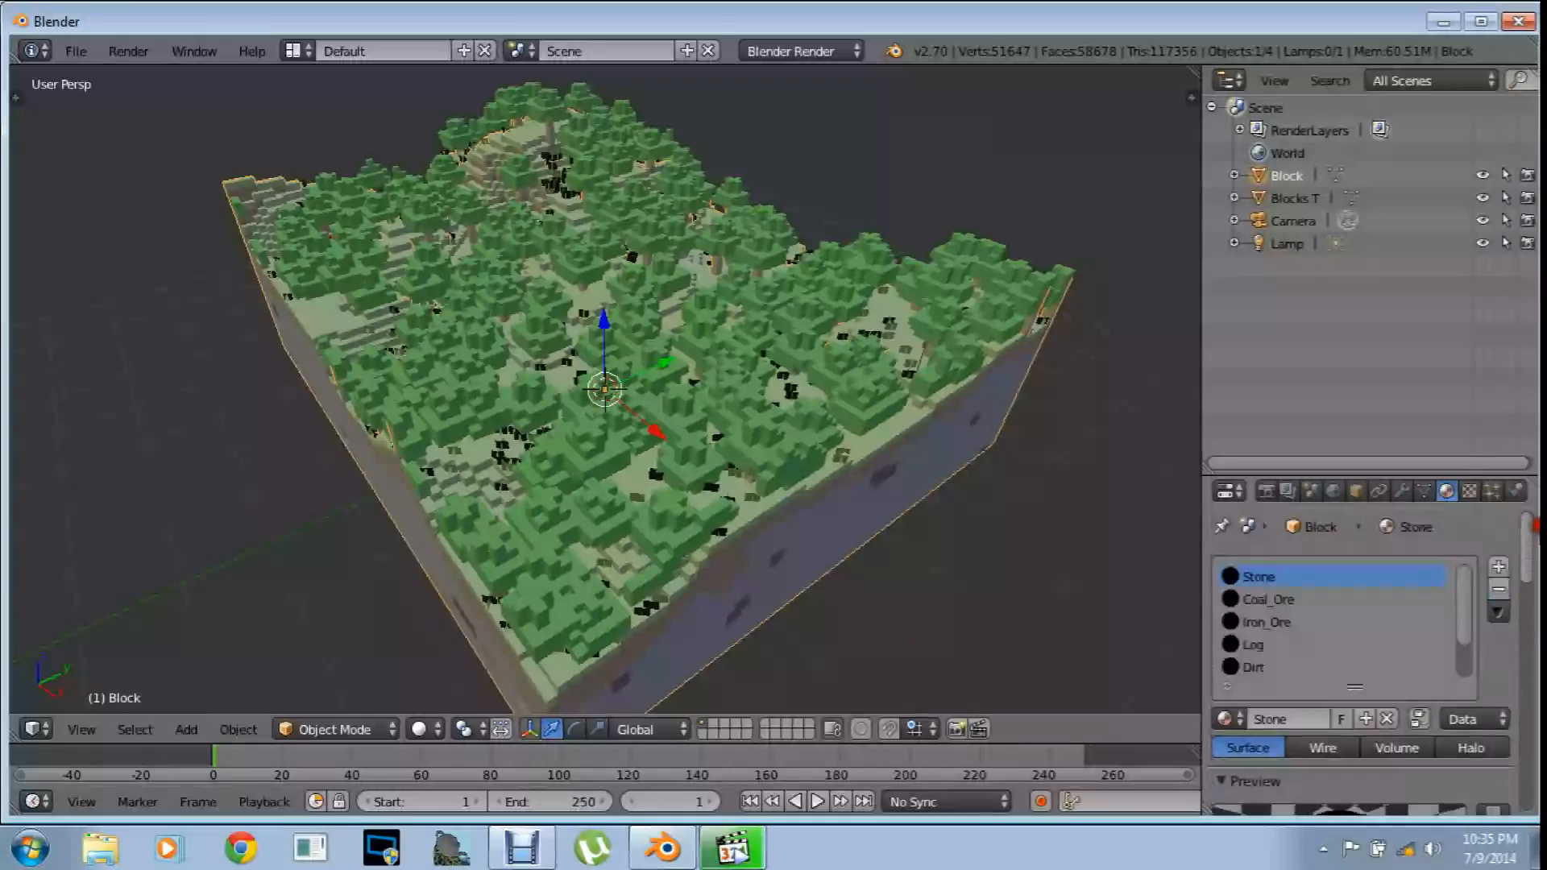
left_click(1499, 589)
left_click(1499, 589)
left_click(1500, 589)
left_click(1500, 589)
left_click(1500, 589)
left_click(1500, 590)
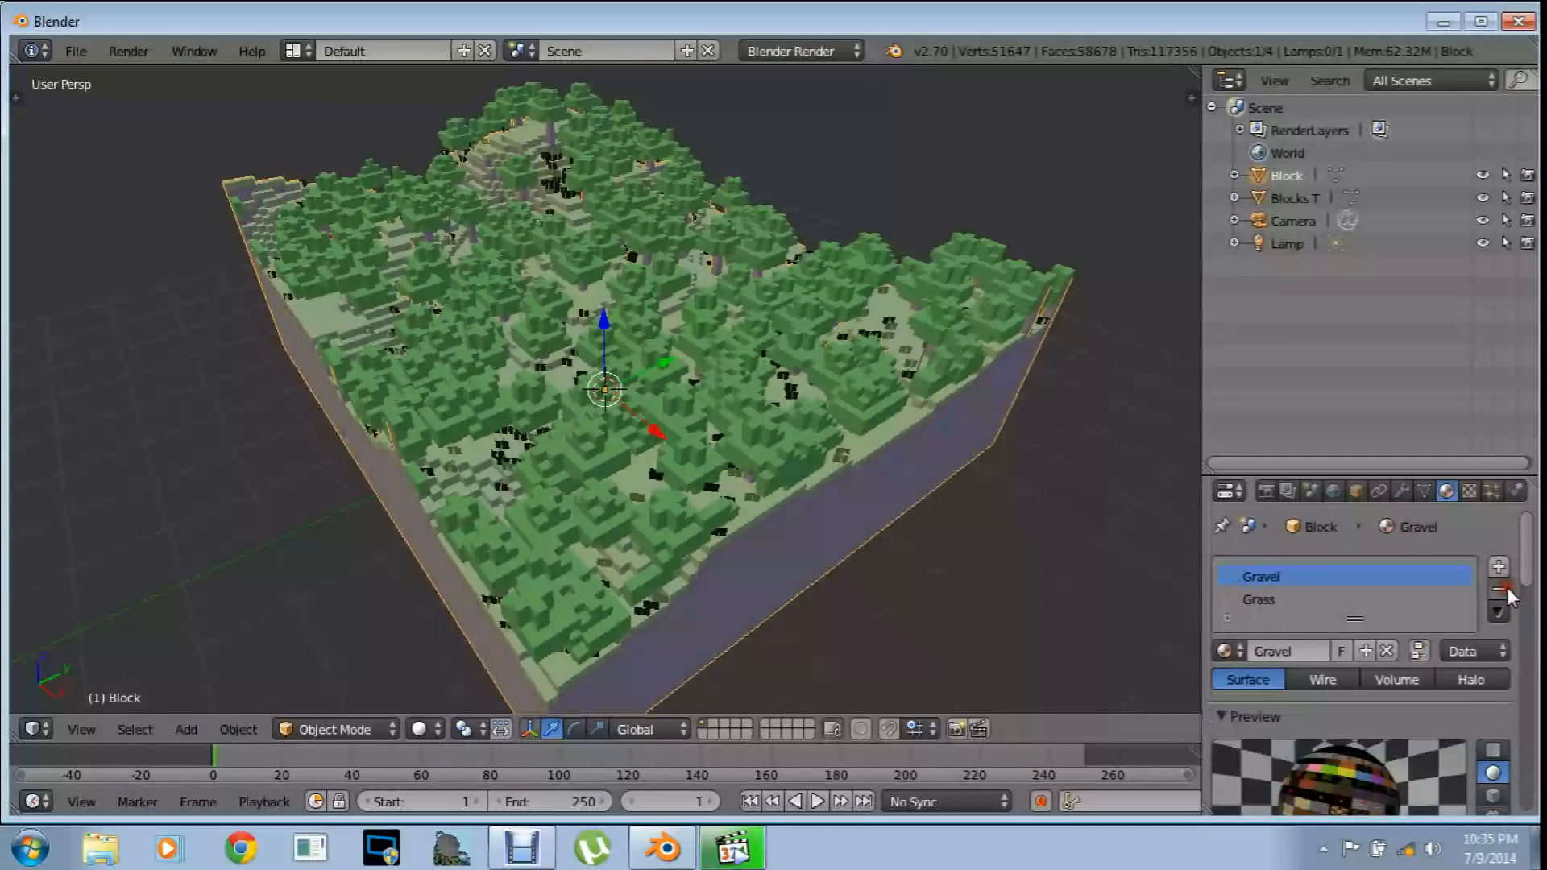
left_click(1500, 590)
left_click(1501, 590)
Add a new material to the Block object and name it "Block"
left_click(1293, 630)
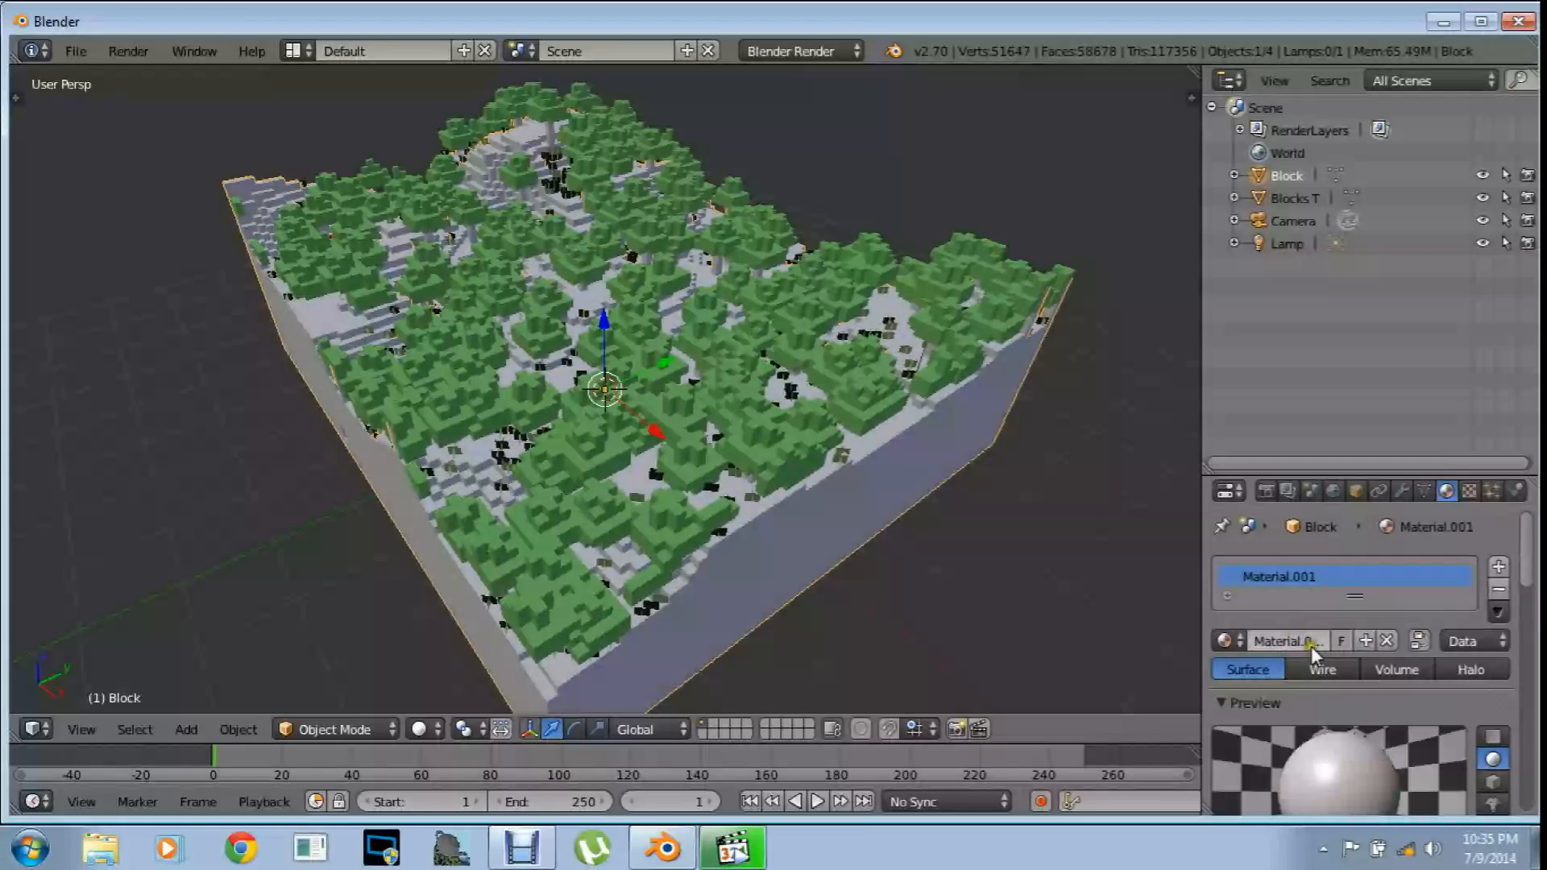
type("Block")
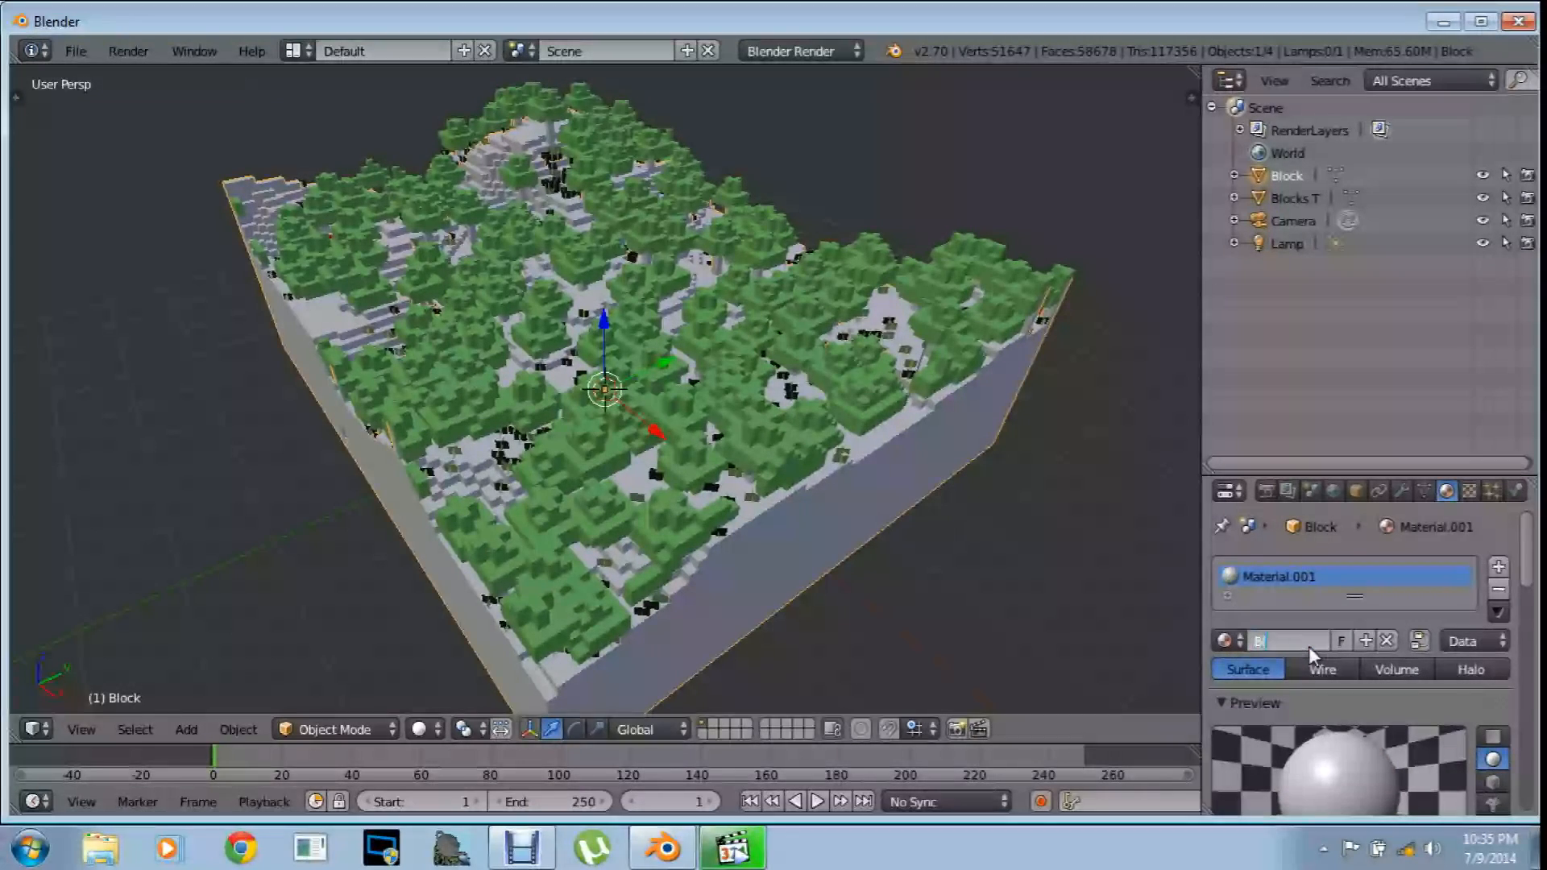
key("Return")
Set the Block material's diffuse intensity to 1.000, darken its diffuse colour to grey and set the specular intensity to 0.000
left_click_drag(1525, 573, 1534, 642)
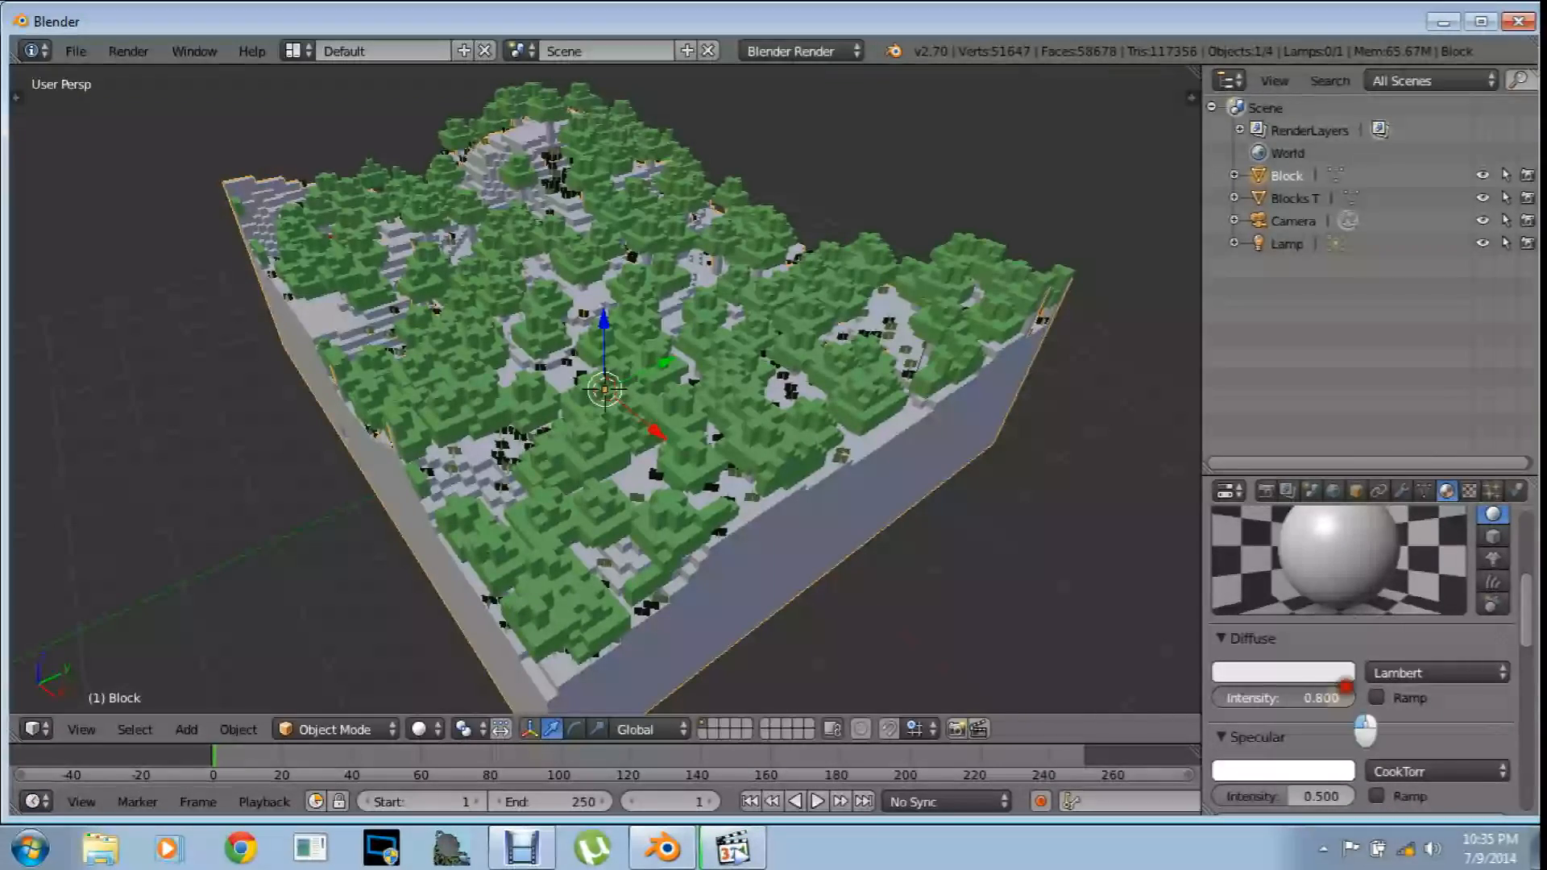
left_click_drag(1330, 698, 1356, 697)
left_click(1287, 671)
mouse_move(1213, 467)
left_mouse_down()
mouse_move(1204, 498)
mouse_move(1243, 451)
mouse_move(1229, 446)
mouse_move(1209, 482)
mouse_move(1239, 464)
left_mouse_up()
left_click(1337, 432)
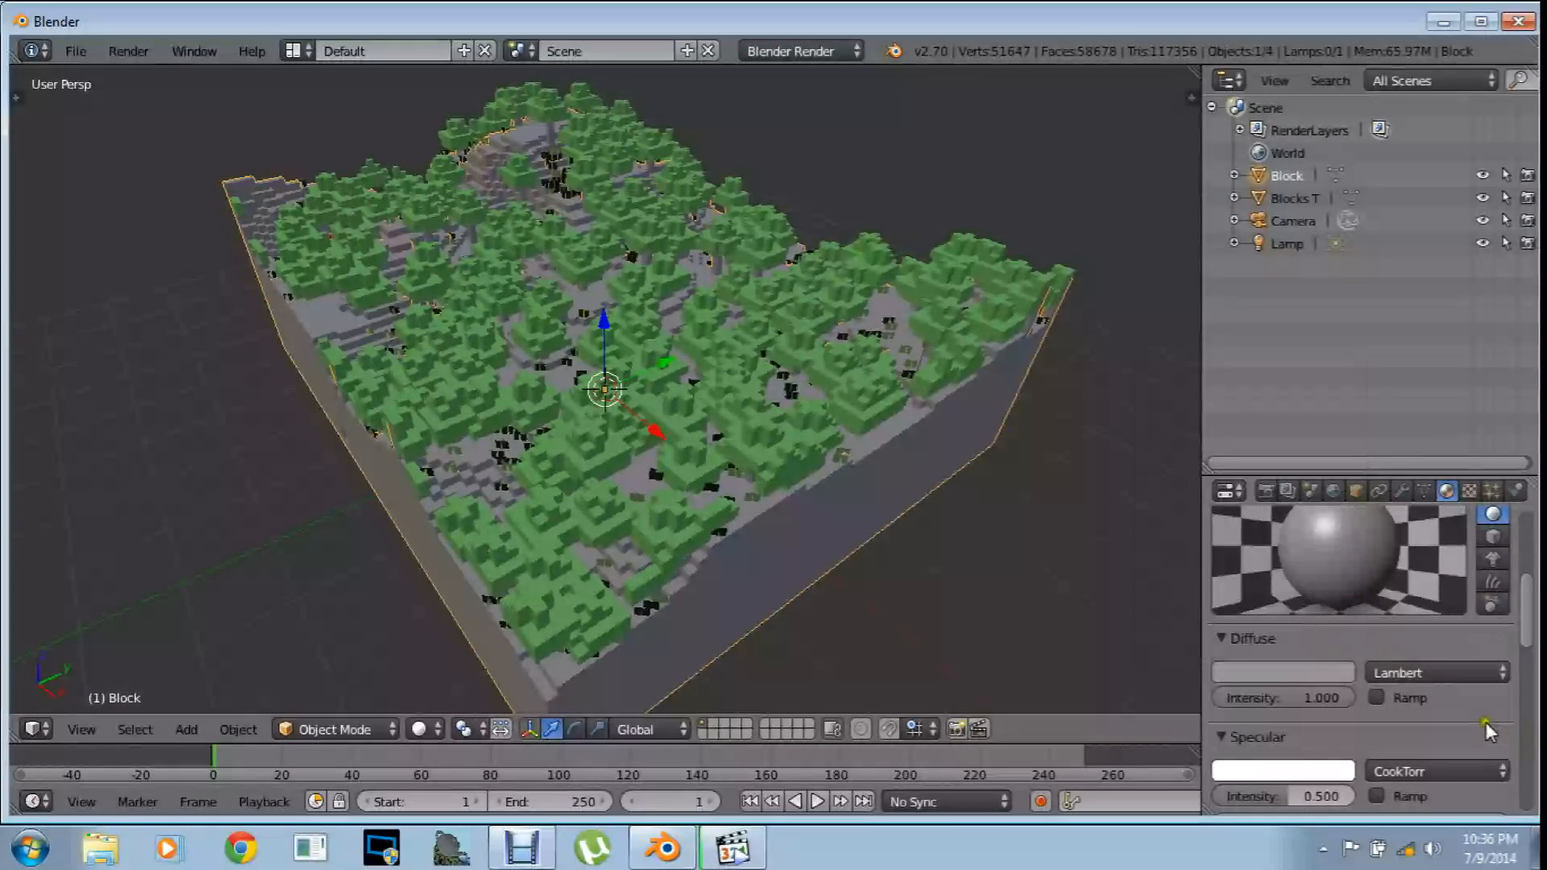
left_click_drag(1290, 796, 1184, 802)
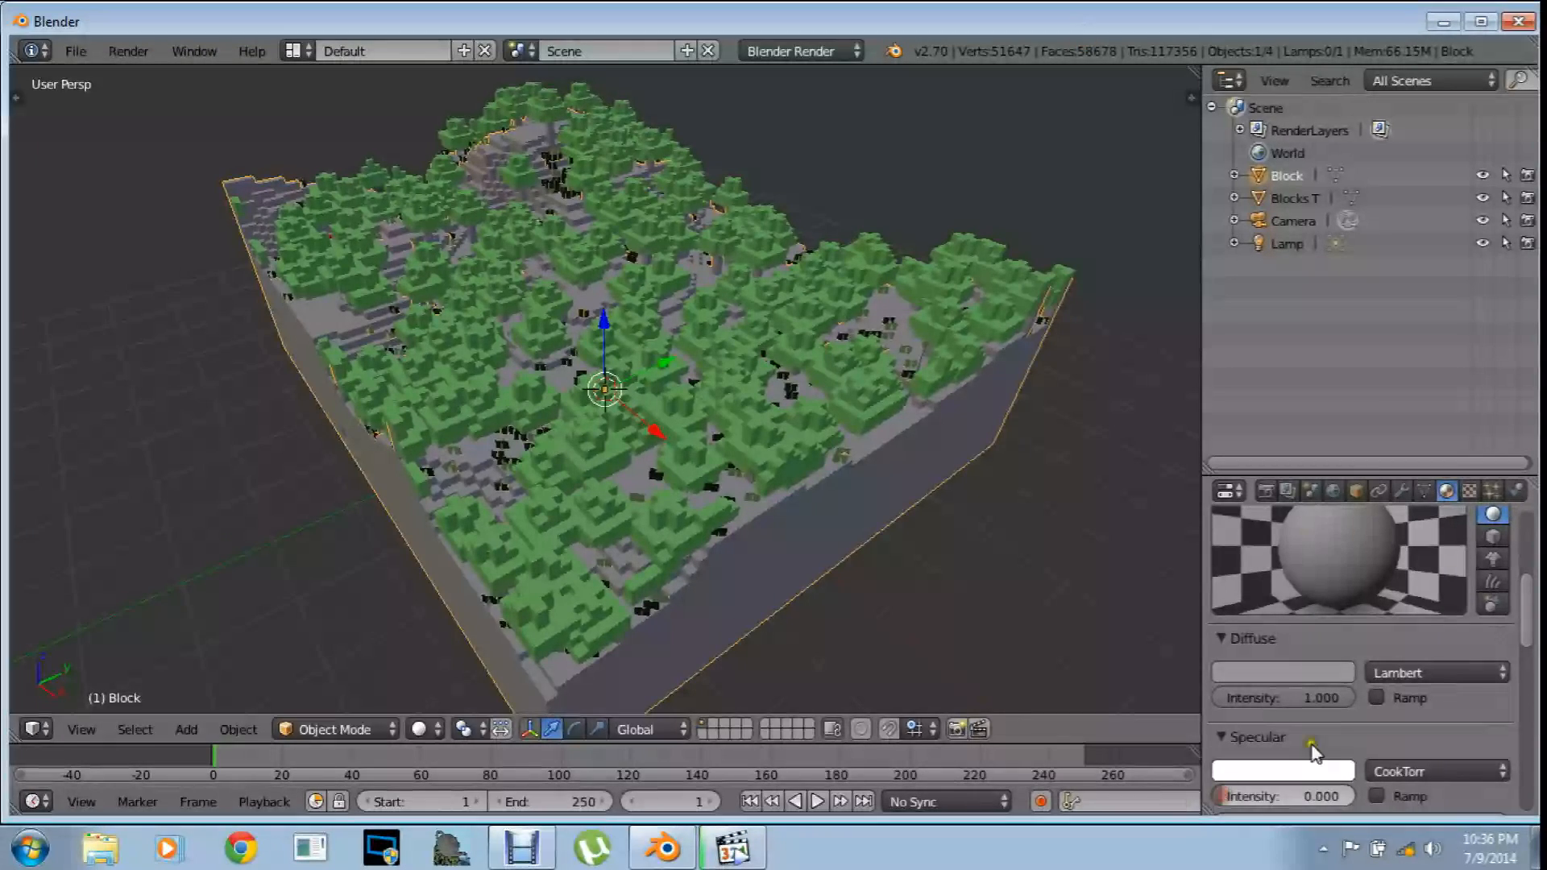
Replace the Tall_Grass, Poppy, Large_Flower, Leaves and Dandelion material slots of the Blocks T object with a new material
mouse_move(981, 567)
middle_mouse_down()
mouse_move(945, 479)
mouse_move(975, 556)
middle_mouse_up()
left_click(1260, 196)
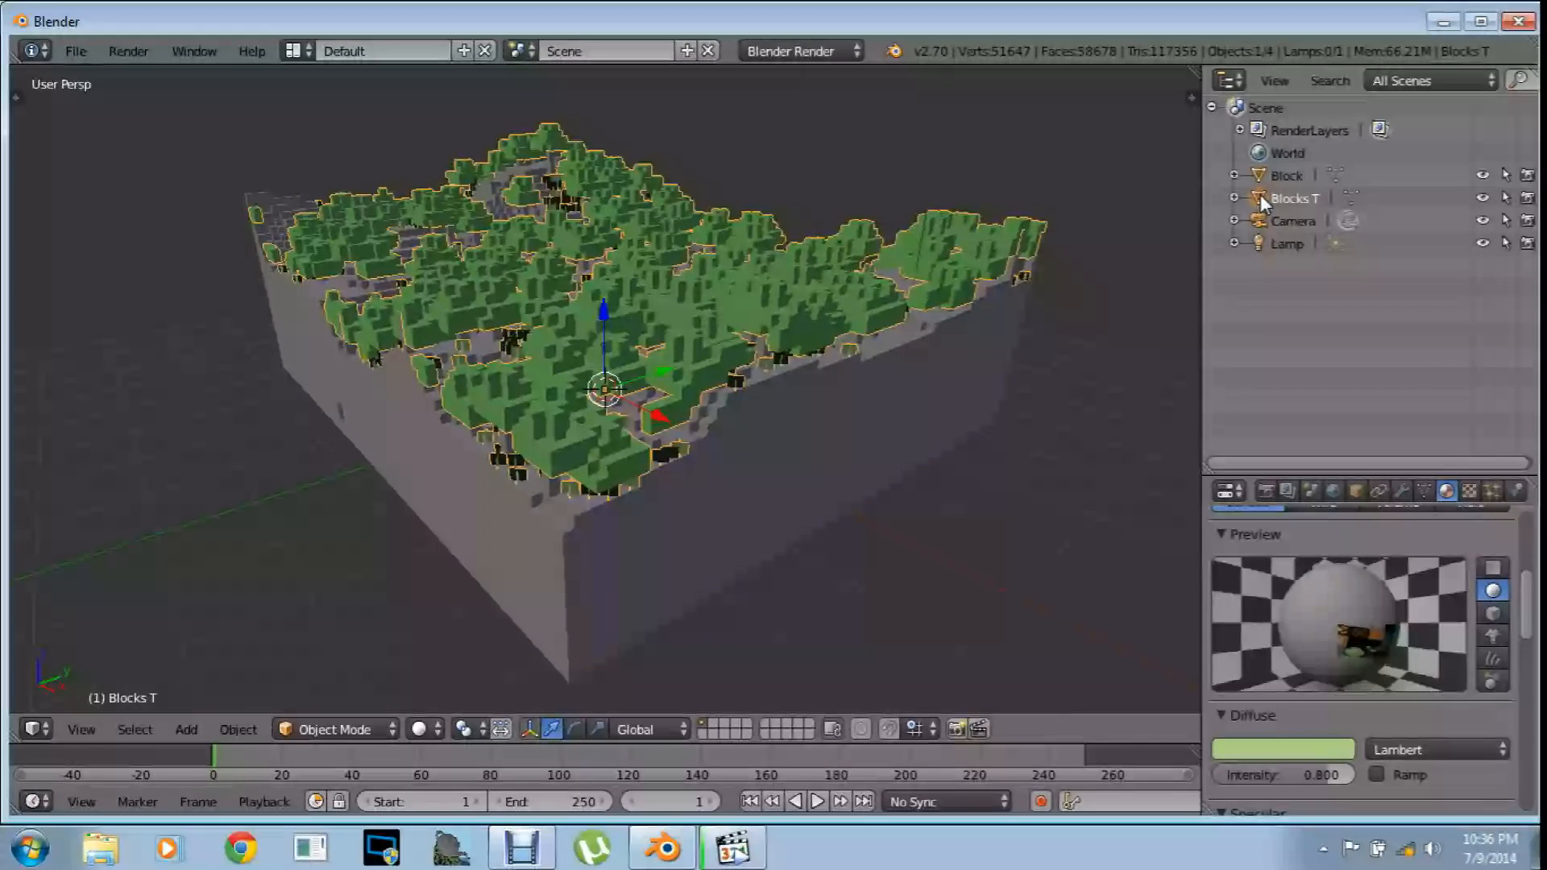
left_click_drag(1533, 592, 1527, 539)
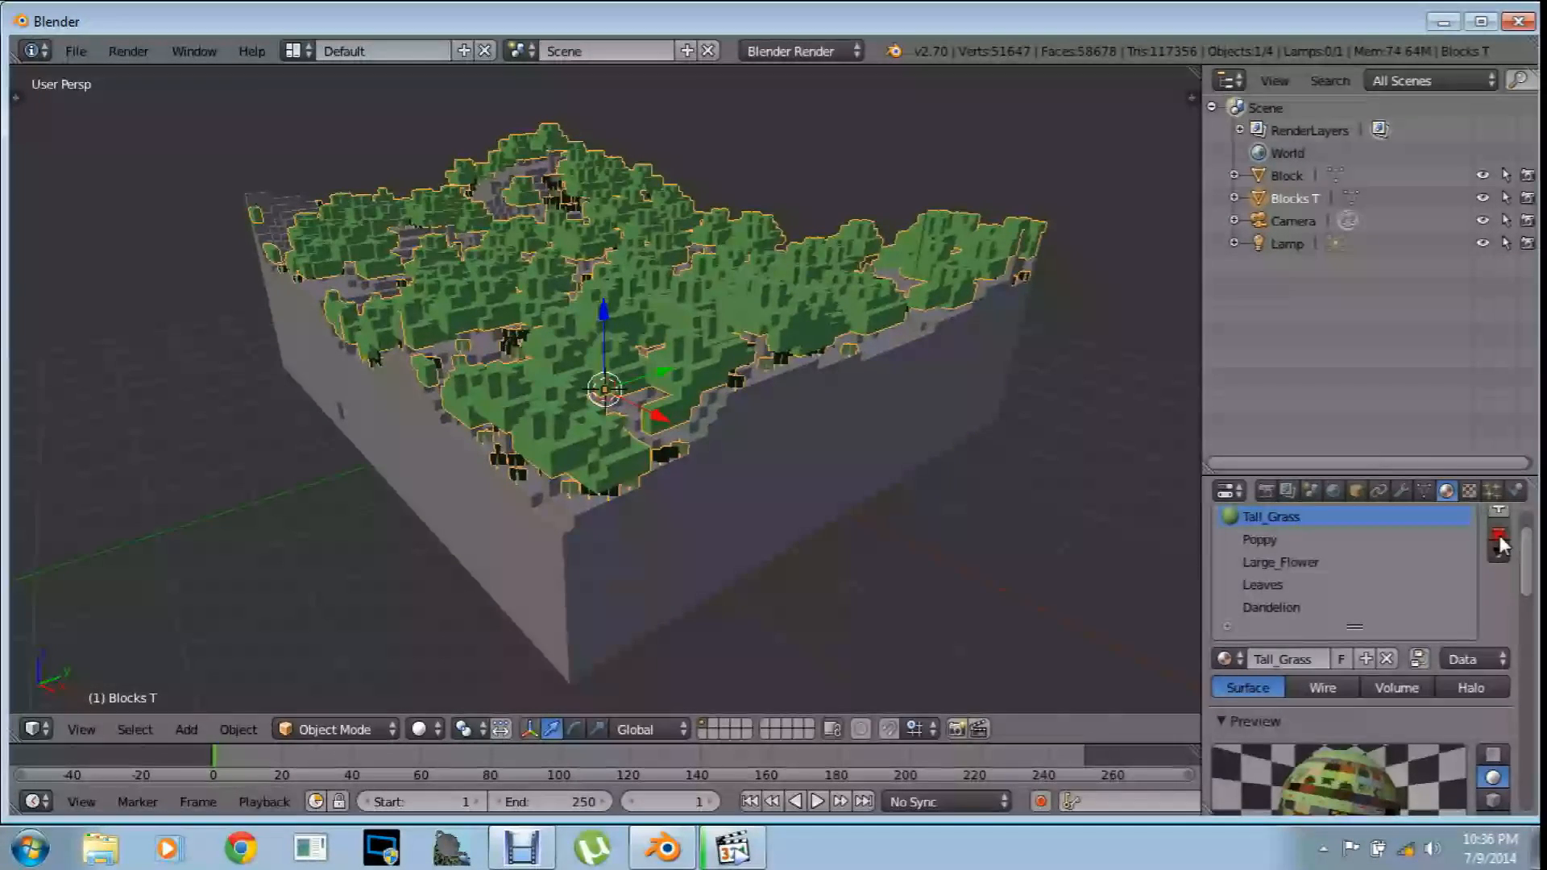
left_click(1499, 535)
left_click(1499, 535)
left_click(1499, 535)
left_click(1499, 535)
left_click(1499, 535)
left_click(1297, 578)
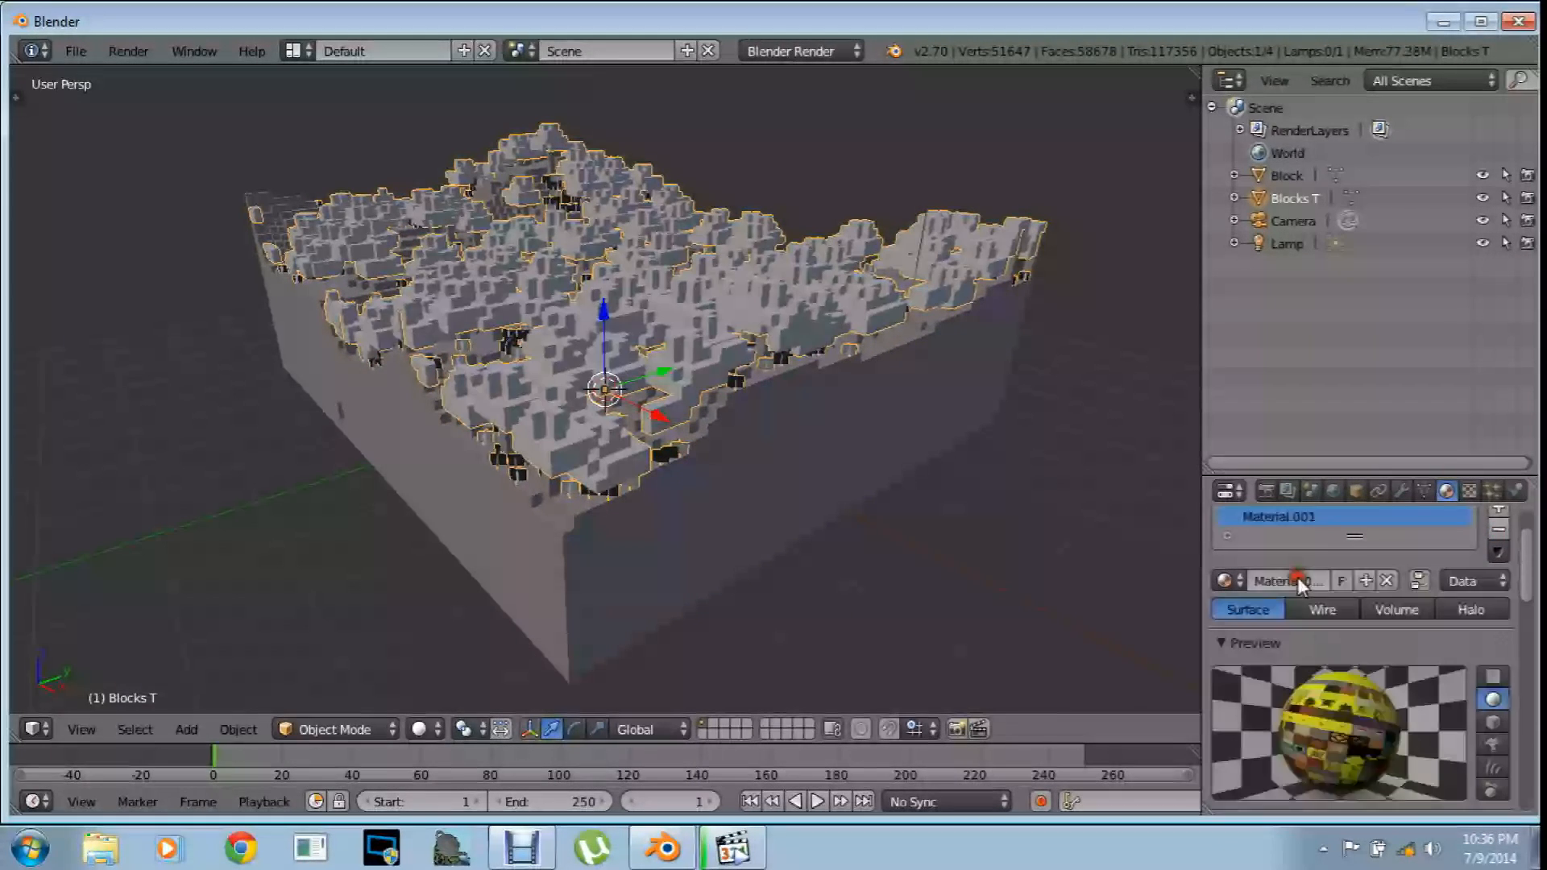
Rename the new material of the Blocks T object to "Blocks T"
left_click(1295, 578)
key("BackSpace")
type("Blocks T")
key("Return")
Set the Blocks T material's diffuse intensity to 1.000 and its diffuse colour to green (R 0.054, G 0.800, B 0.066)
scroll(1493, 632, "down", 4)
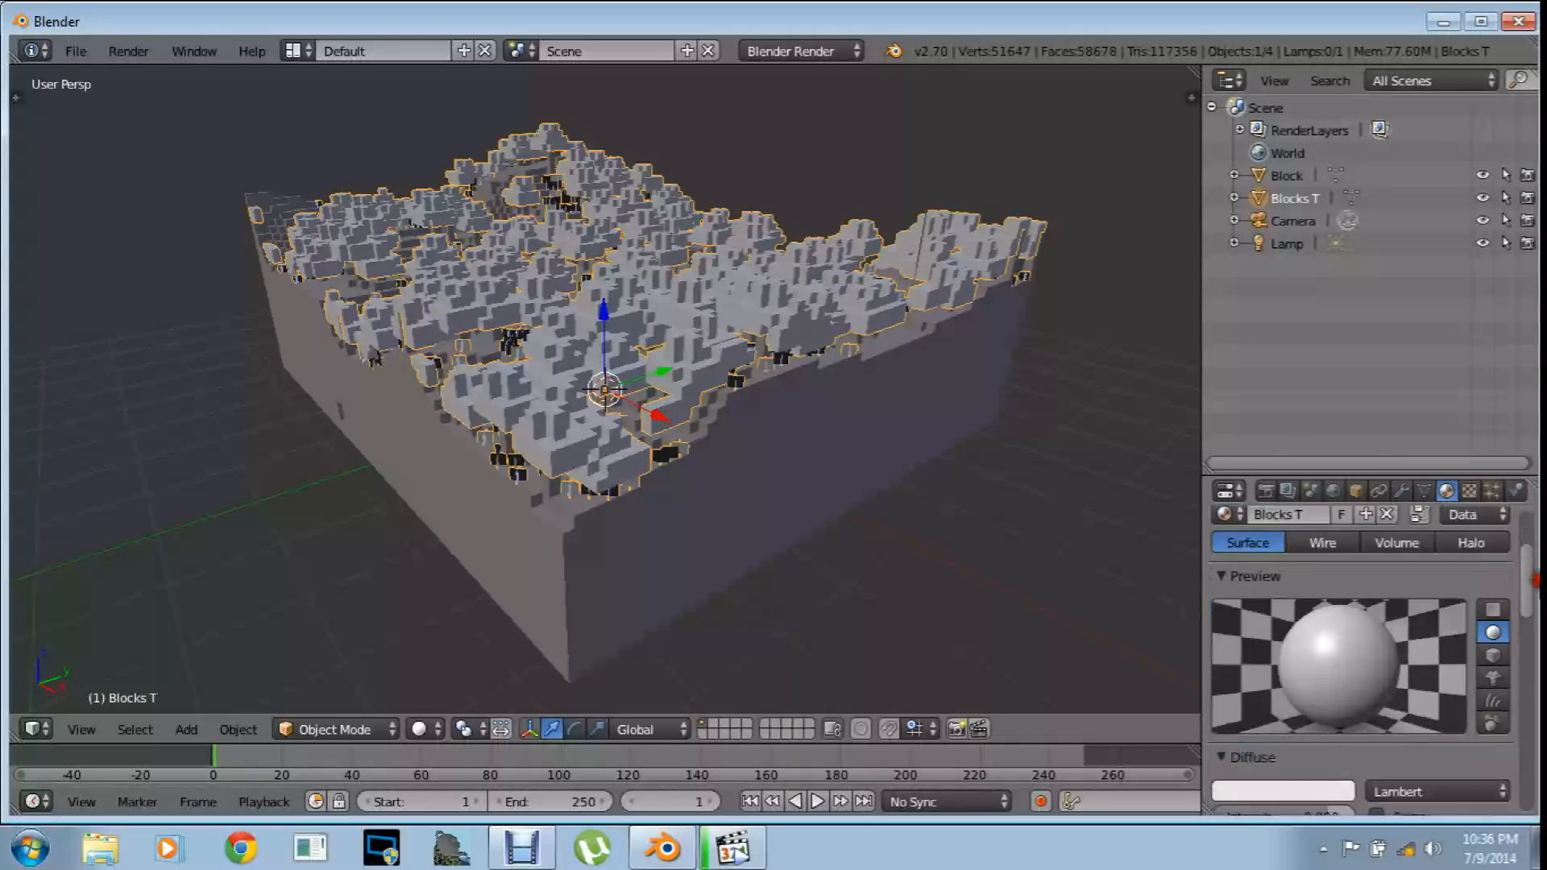
left_click_drag(1324, 774, 1353, 775)
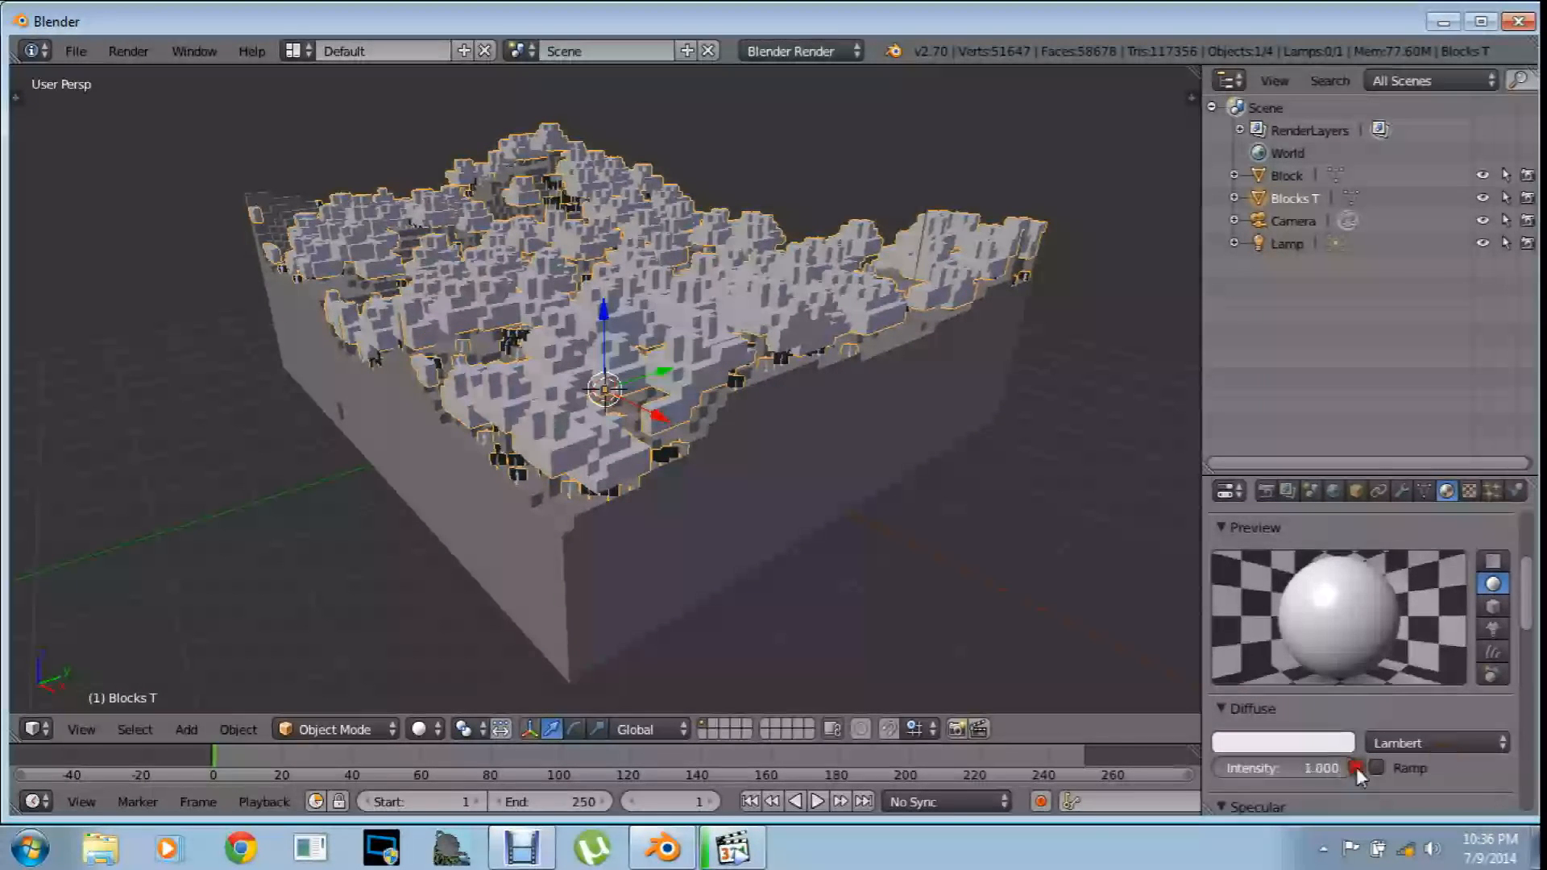
left_click(1289, 740)
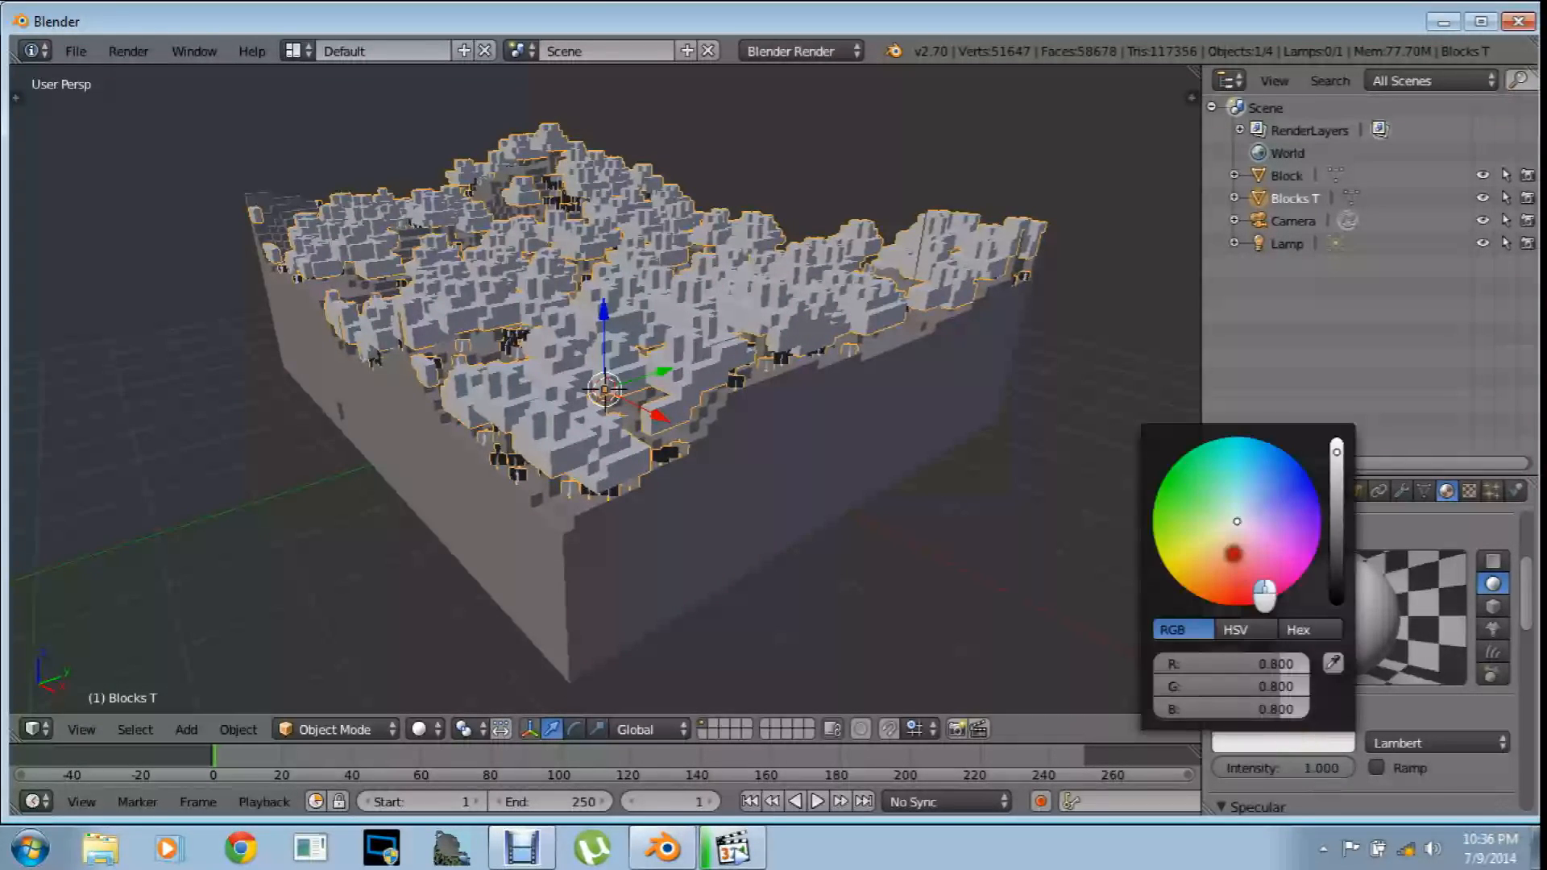
left_click(1157, 478)
mouse_move(1152, 477)
left_mouse_down()
mouse_move(1143, 498)
mouse_move(1164, 463)
mouse_move(1146, 471)
mouse_move(1170, 487)
left_mouse_up()
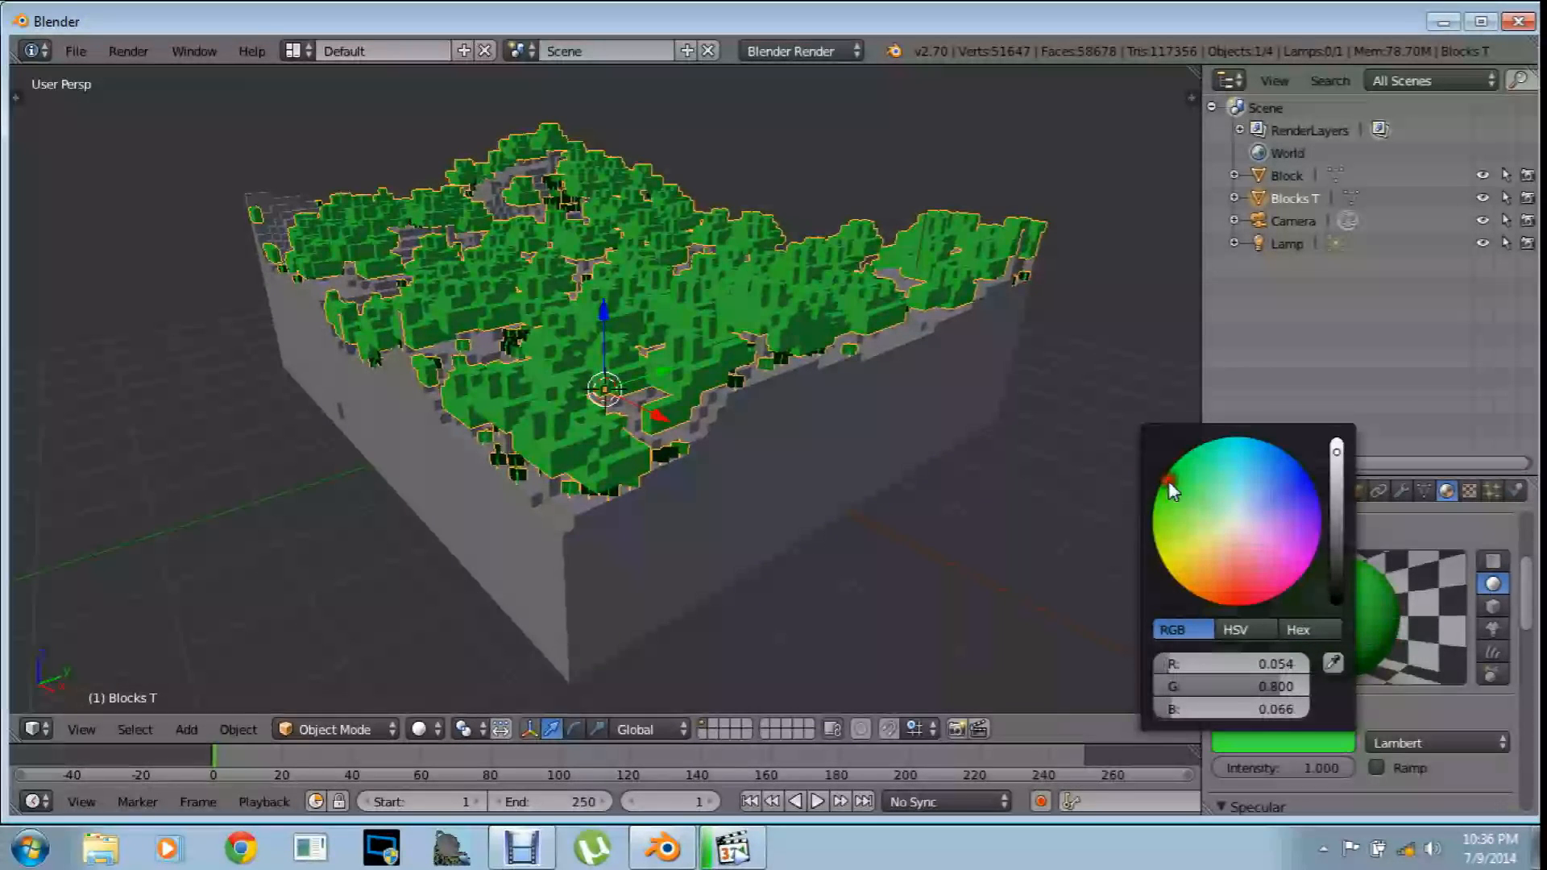
Lower the Blocks T material's specular intensity to its minimum and make Block the selected object
scroll(1531, 637, "down", 3)
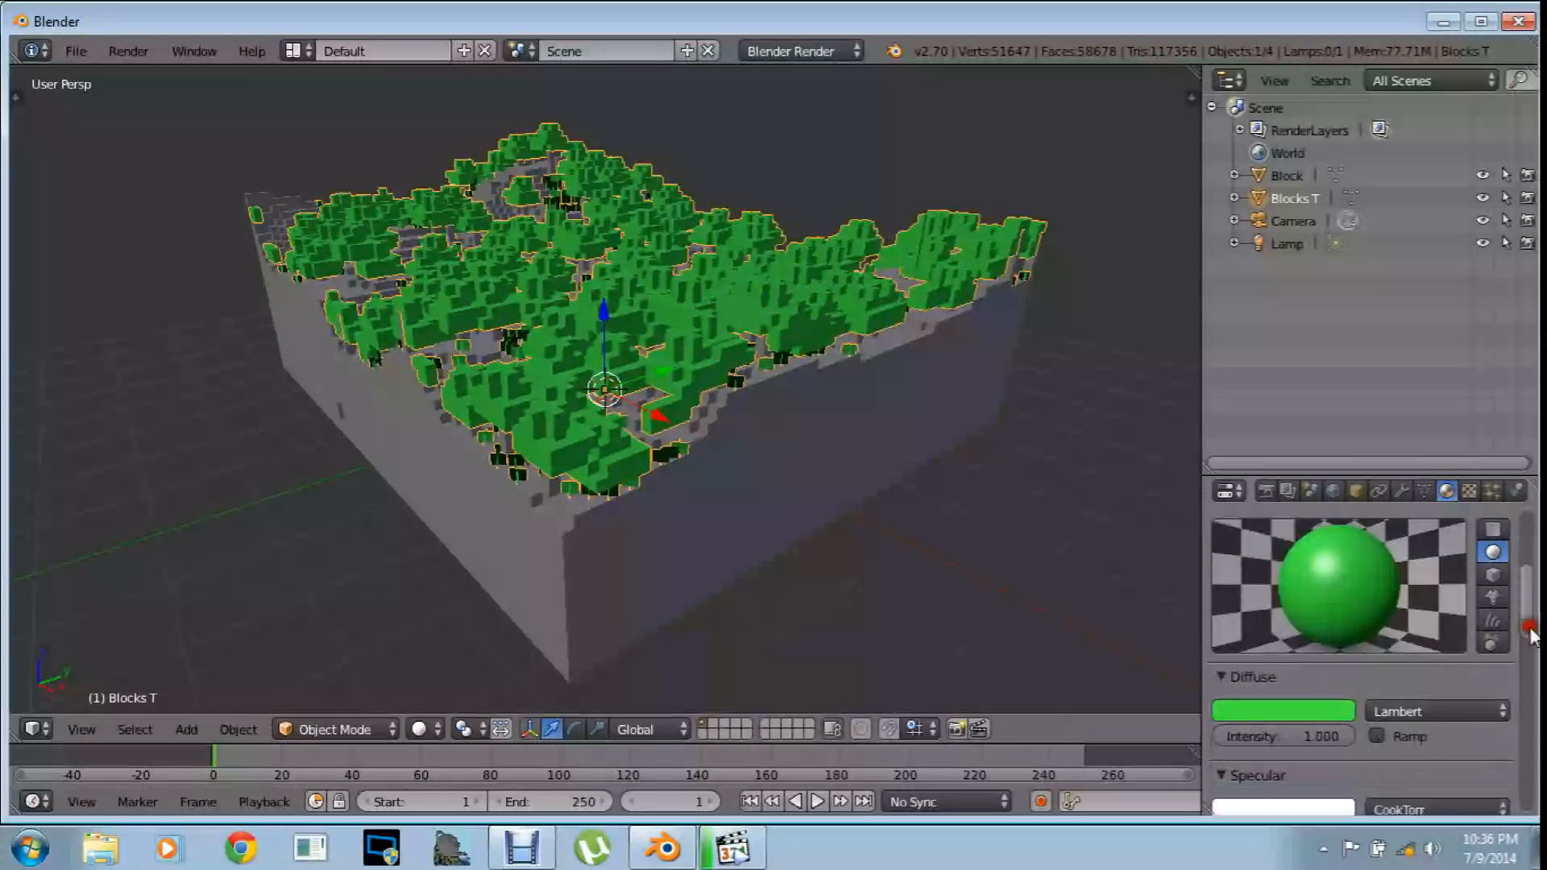
left_click_drag(1534, 642, 1534, 662)
left_click_drag(1291, 690, 1038, 704)
mouse_move(1531, 644)
left_mouse_down()
mouse_move(1533, 669)
mouse_move(1536, 582)
left_mouse_up()
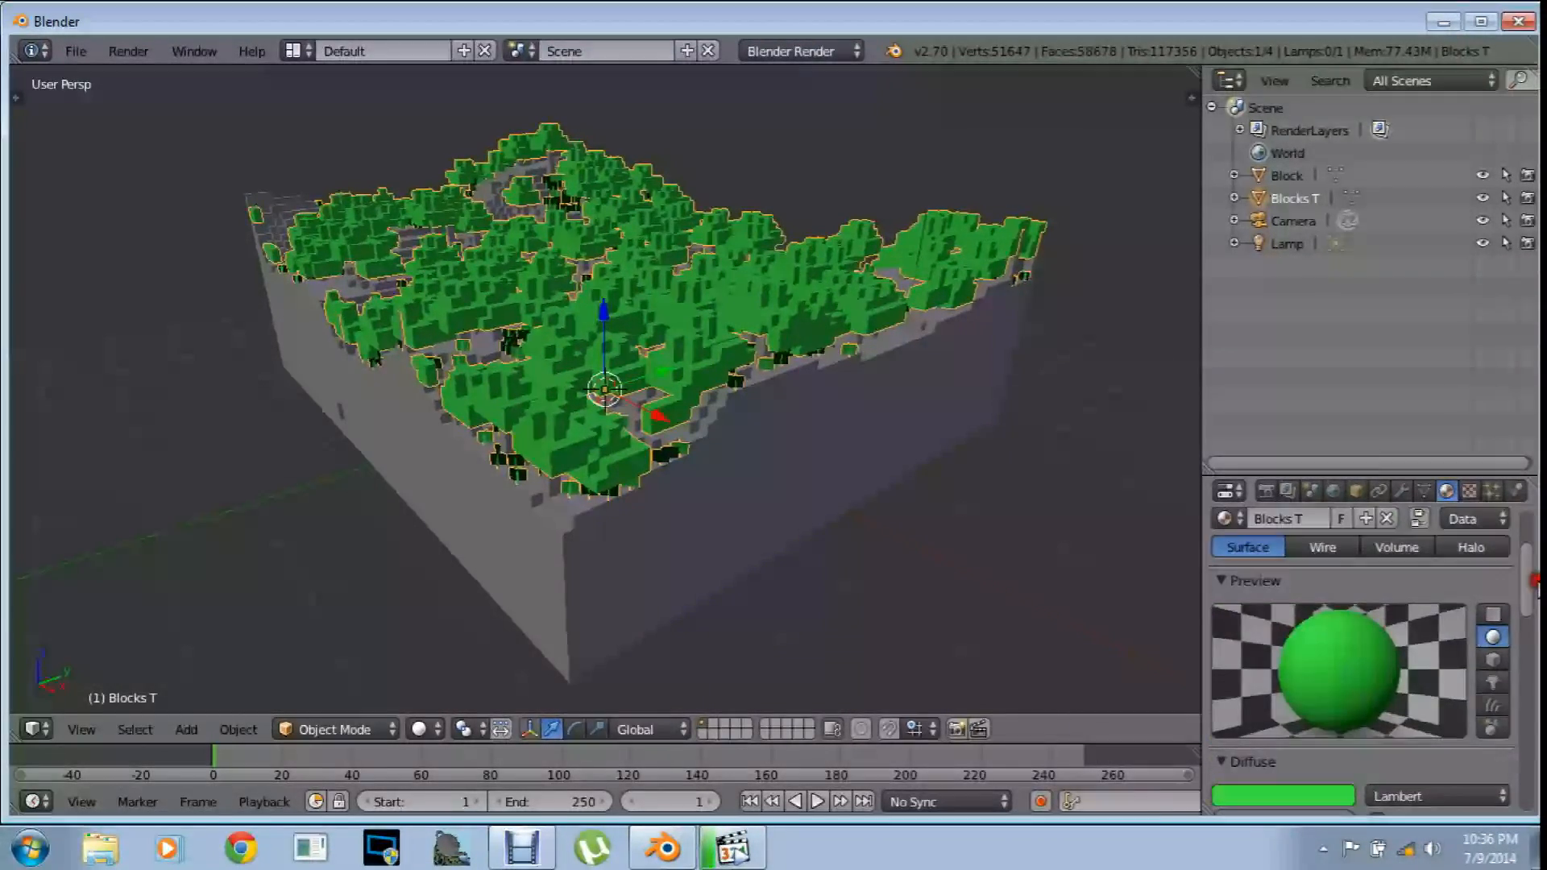
left_click(1262, 174)
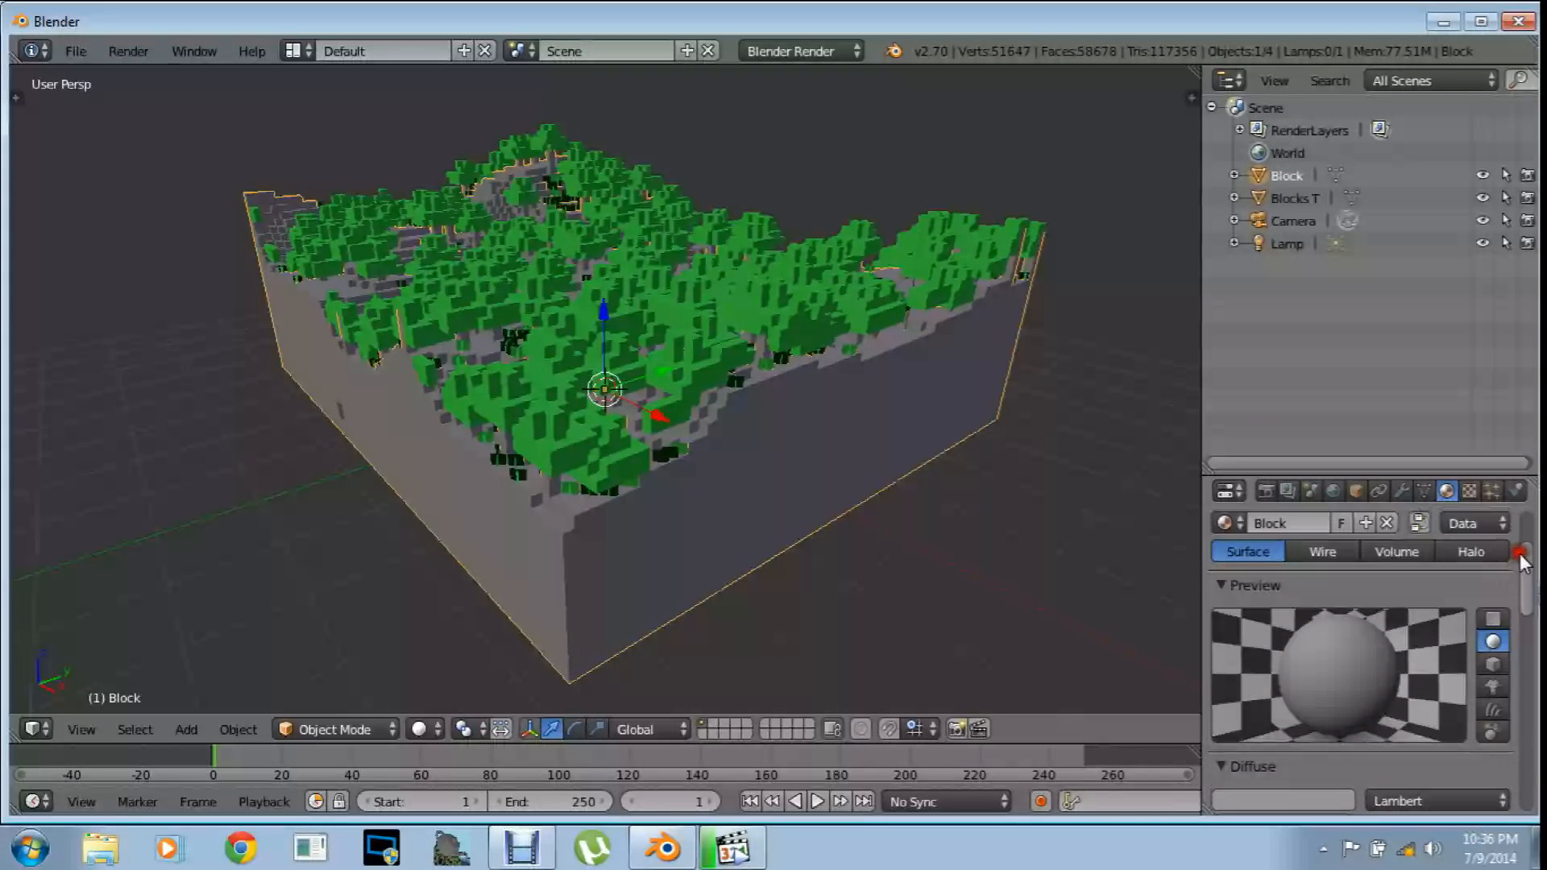
Try adding a texture of type Image or Movie to the Block material
left_click(1469, 491)
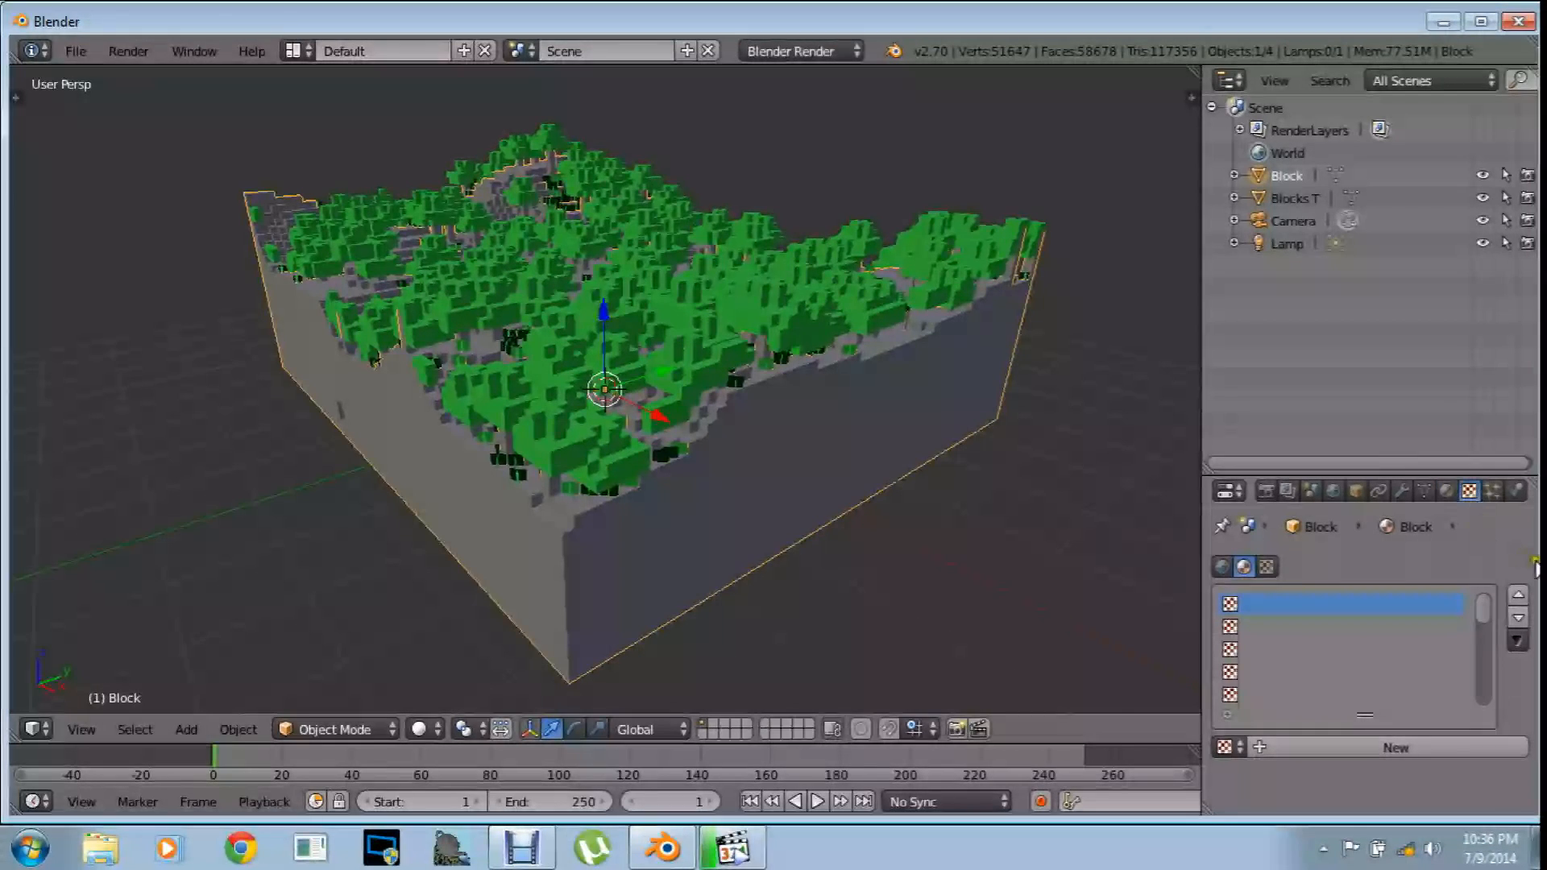
left_click(1342, 747)
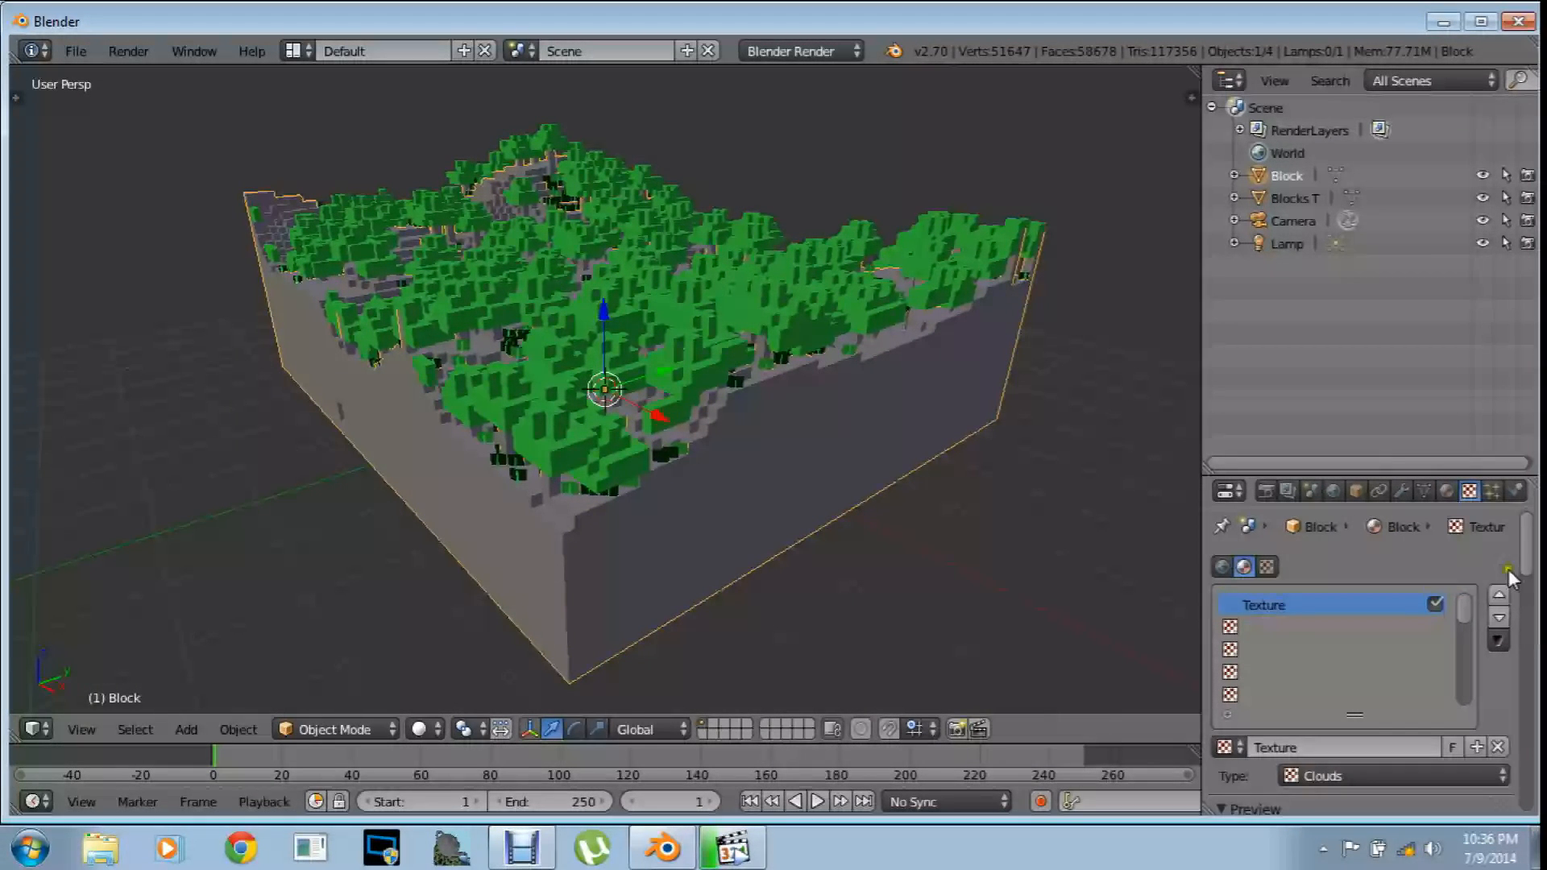
left_click_drag(1527, 566, 1525, 632)
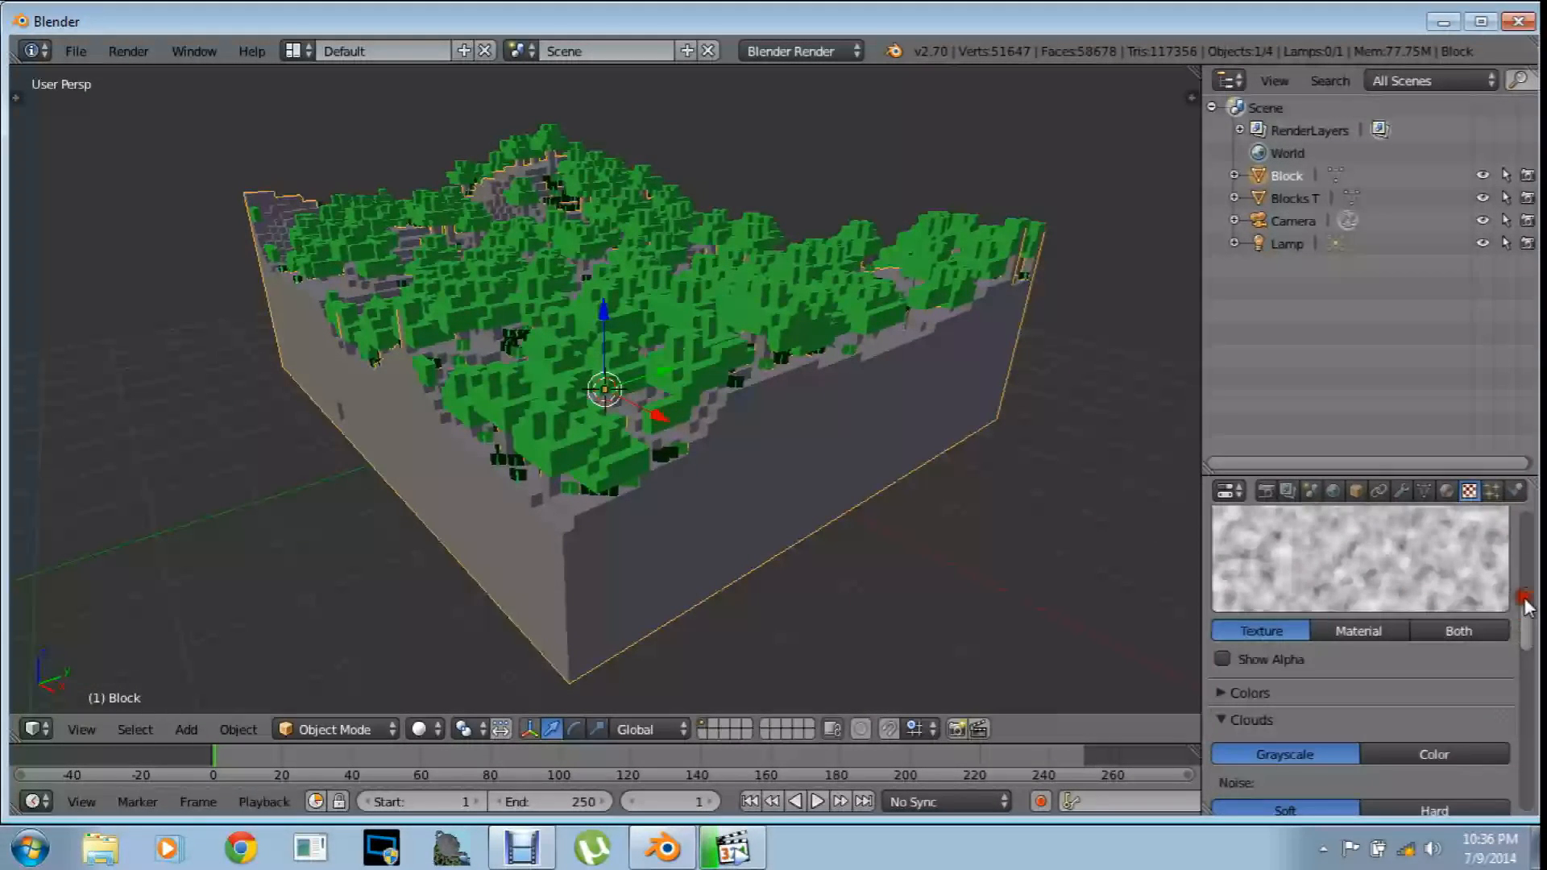
scroll(1525, 605, "up", 4)
left_click(1346, 574)
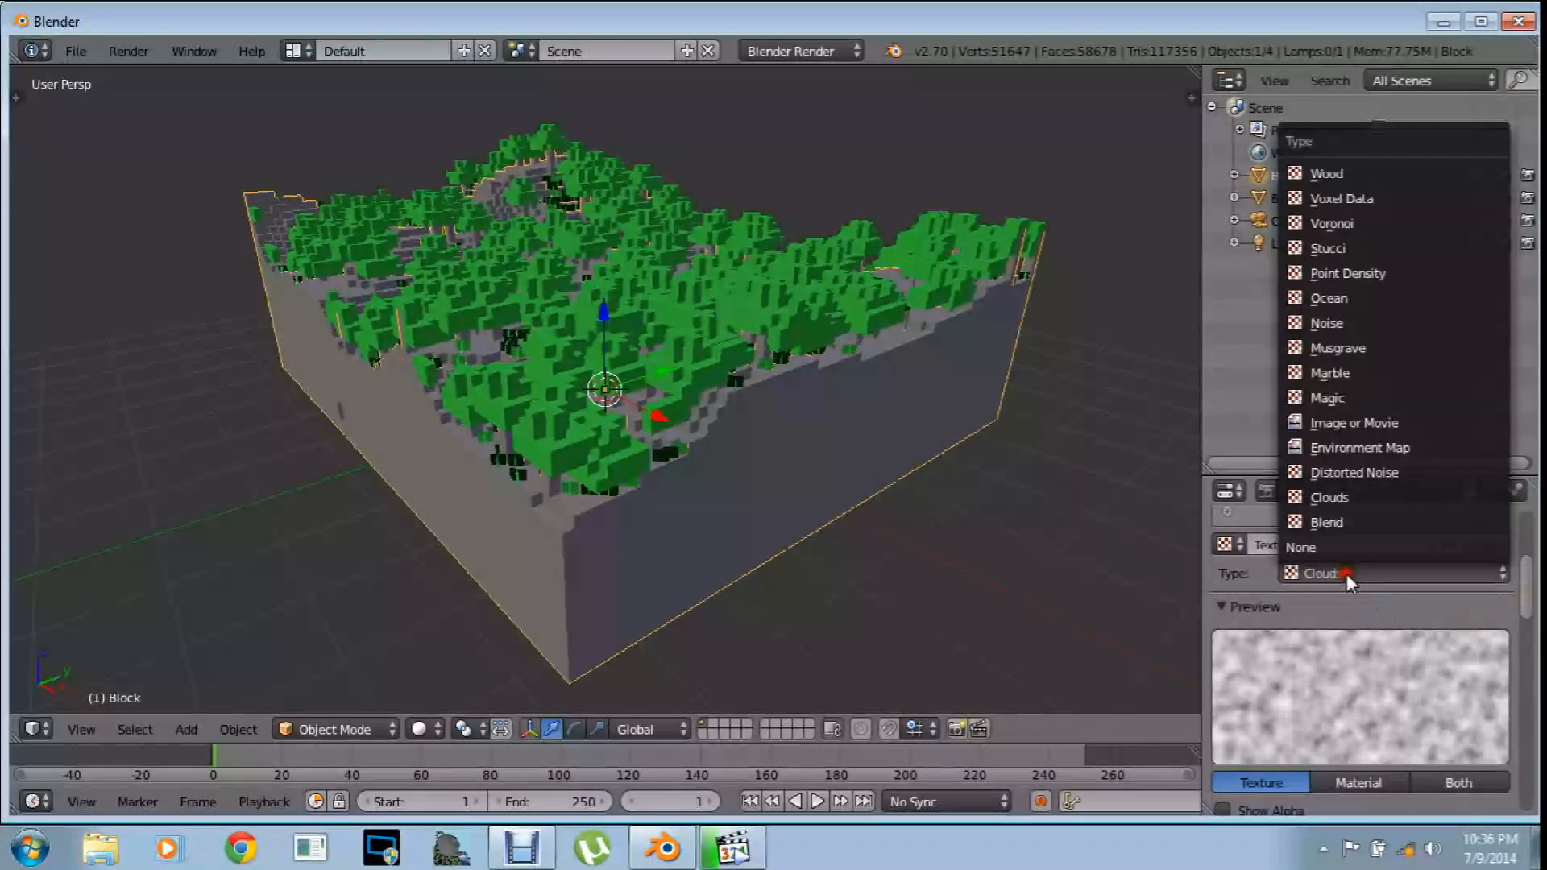
left_click(1346, 423)
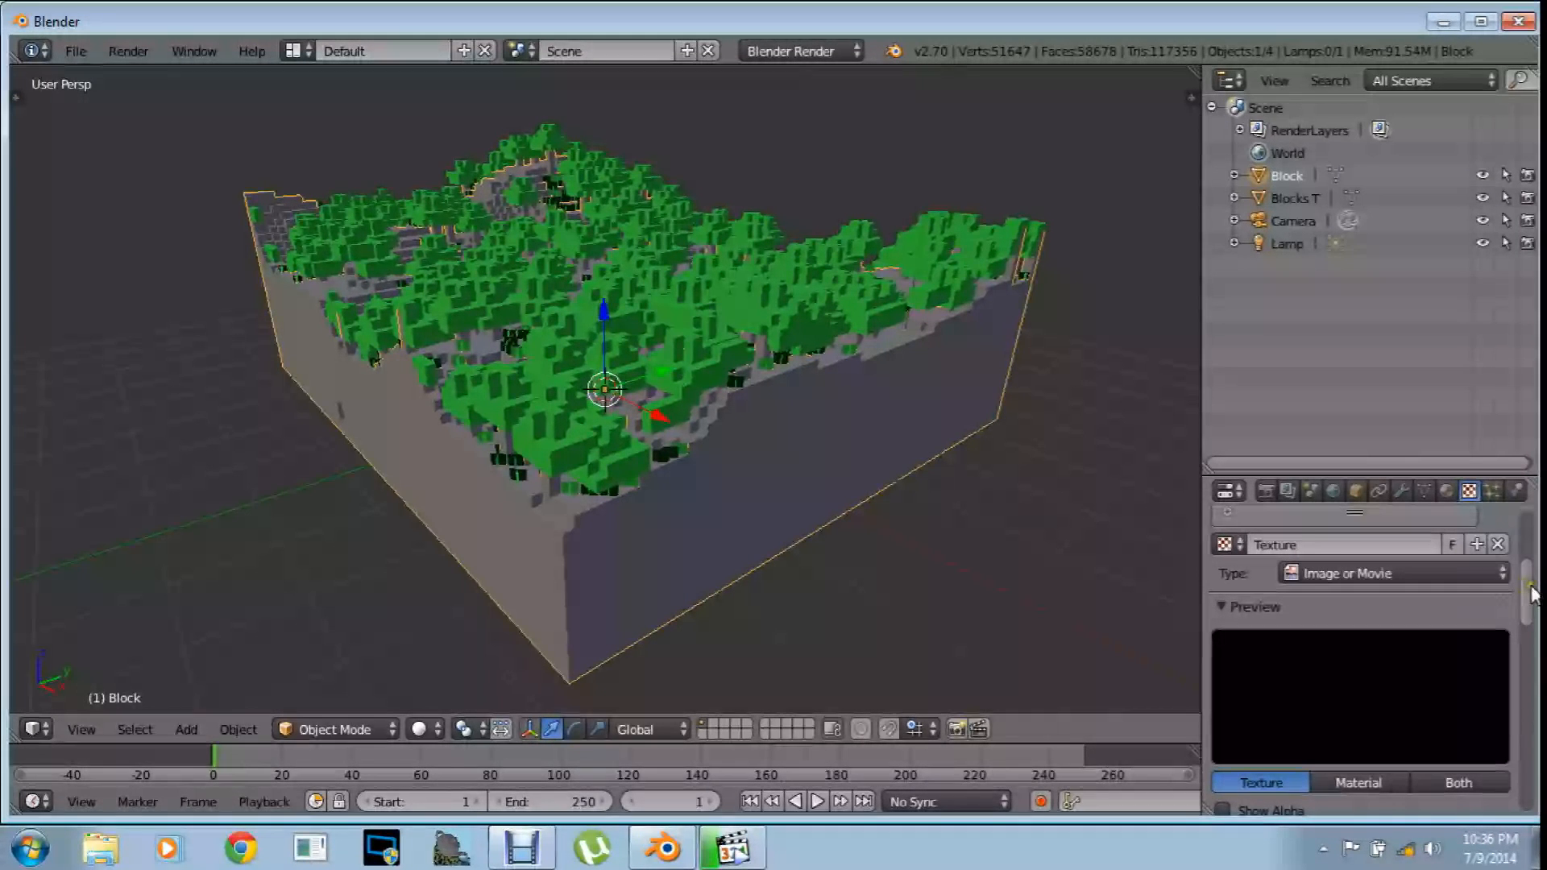
left_click_drag(1531, 594, 1528, 557)
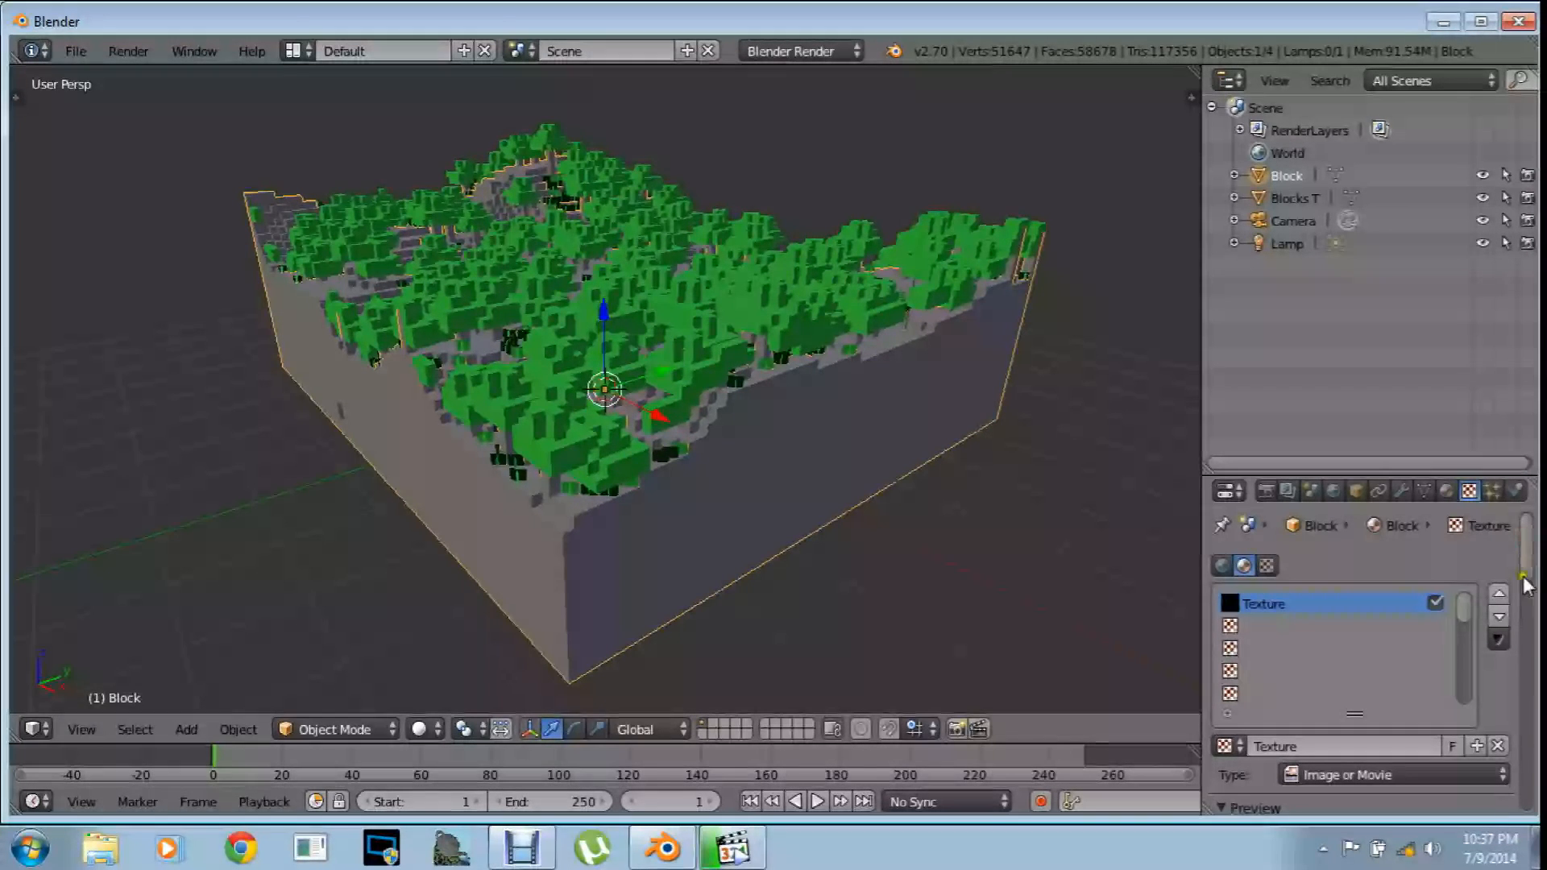
left_click(1498, 745)
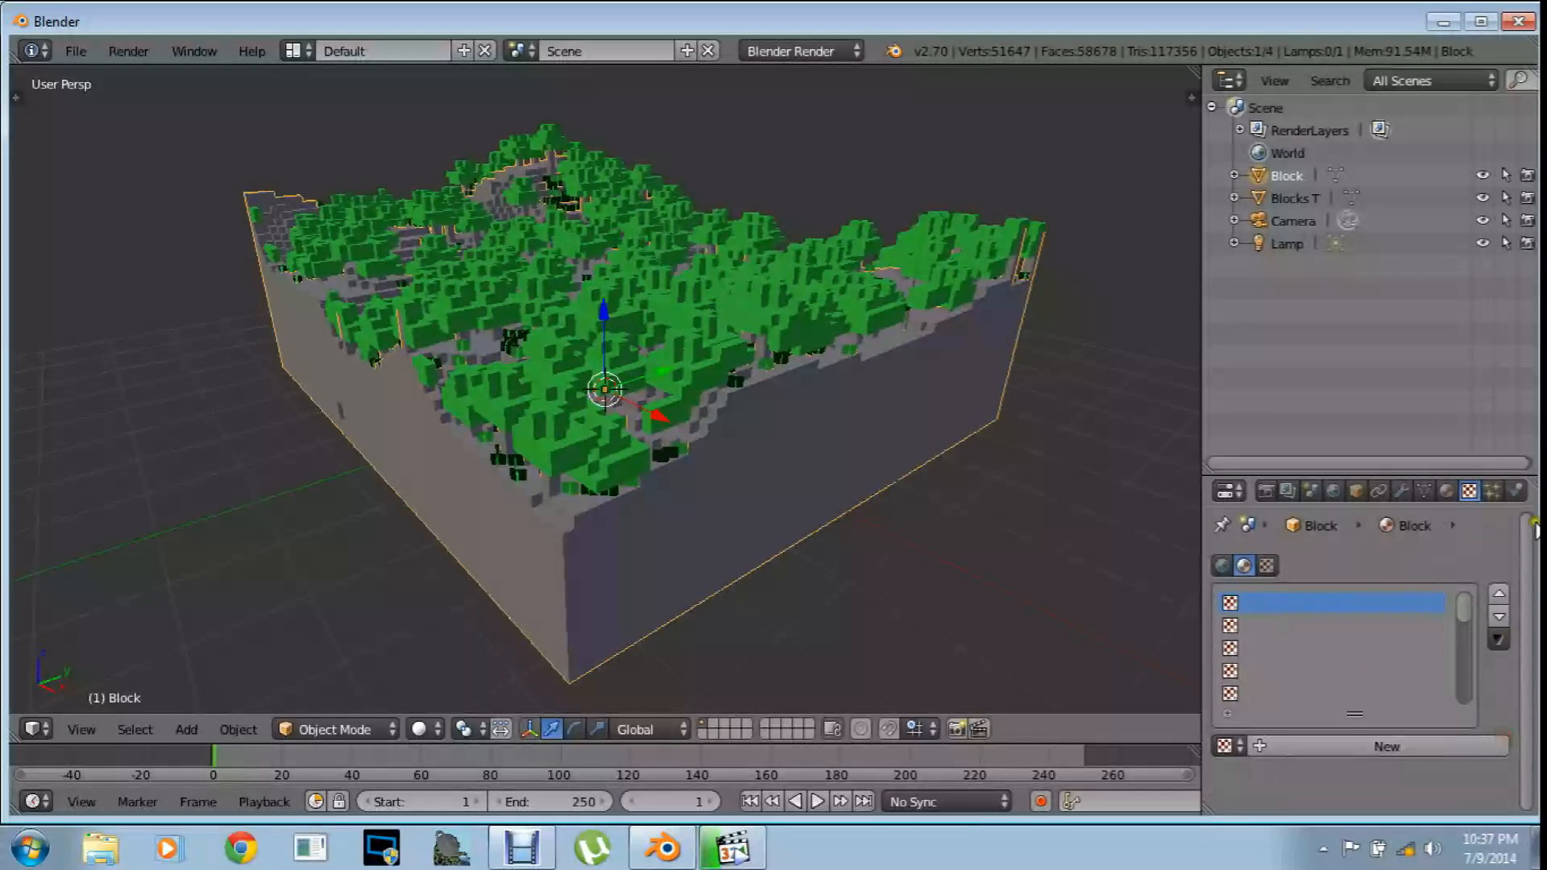
Change the render engine to Cycles Render and enable nodes for the Block material
left_click(1447, 491)
left_click(783, 51)
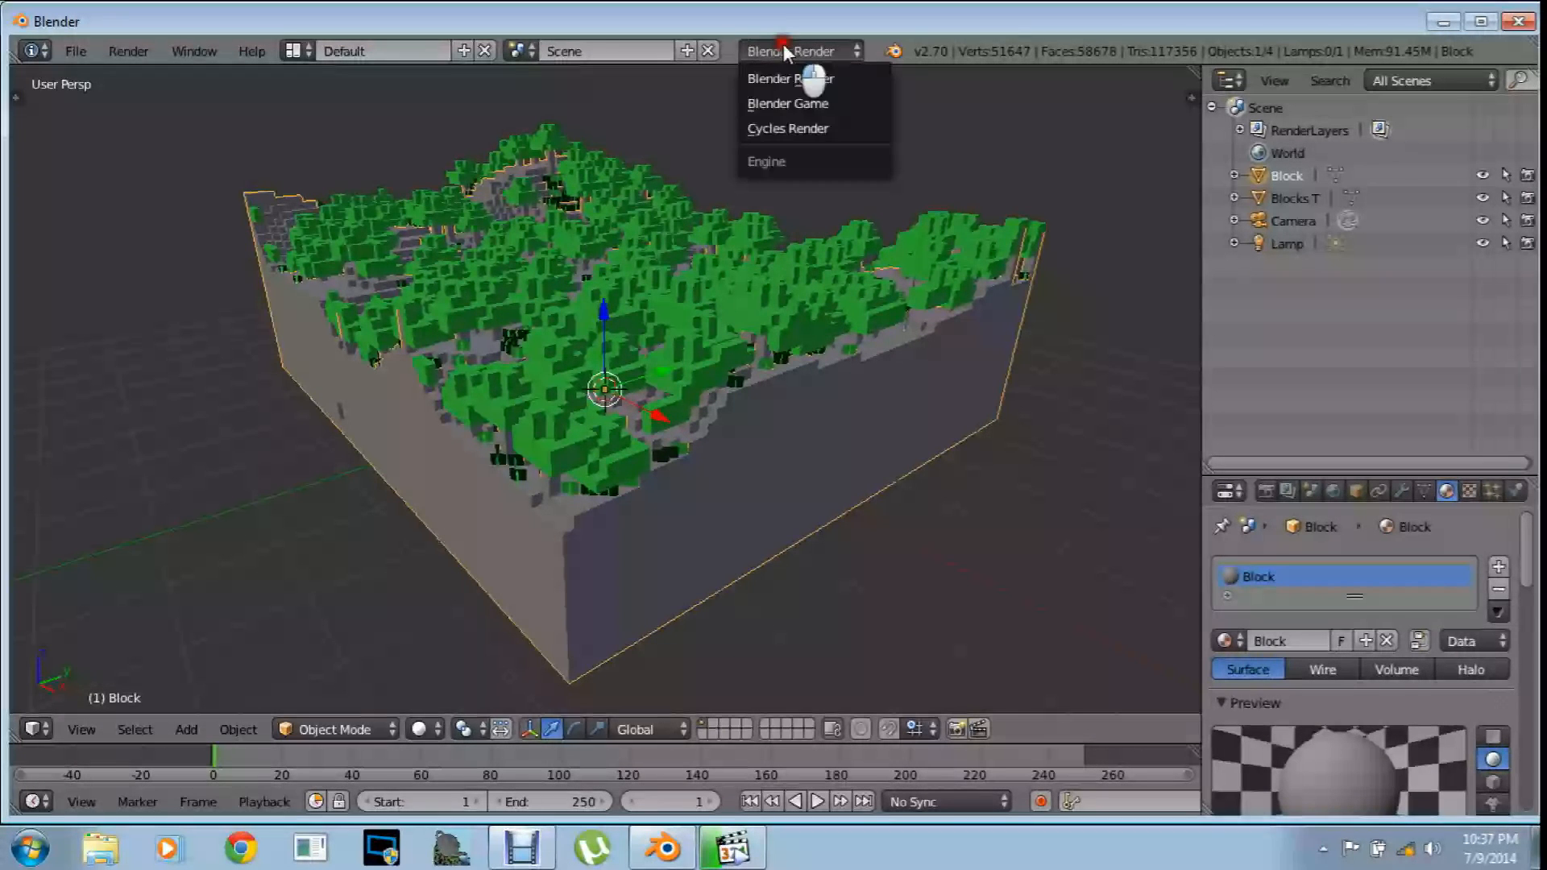
left_click(800, 128)
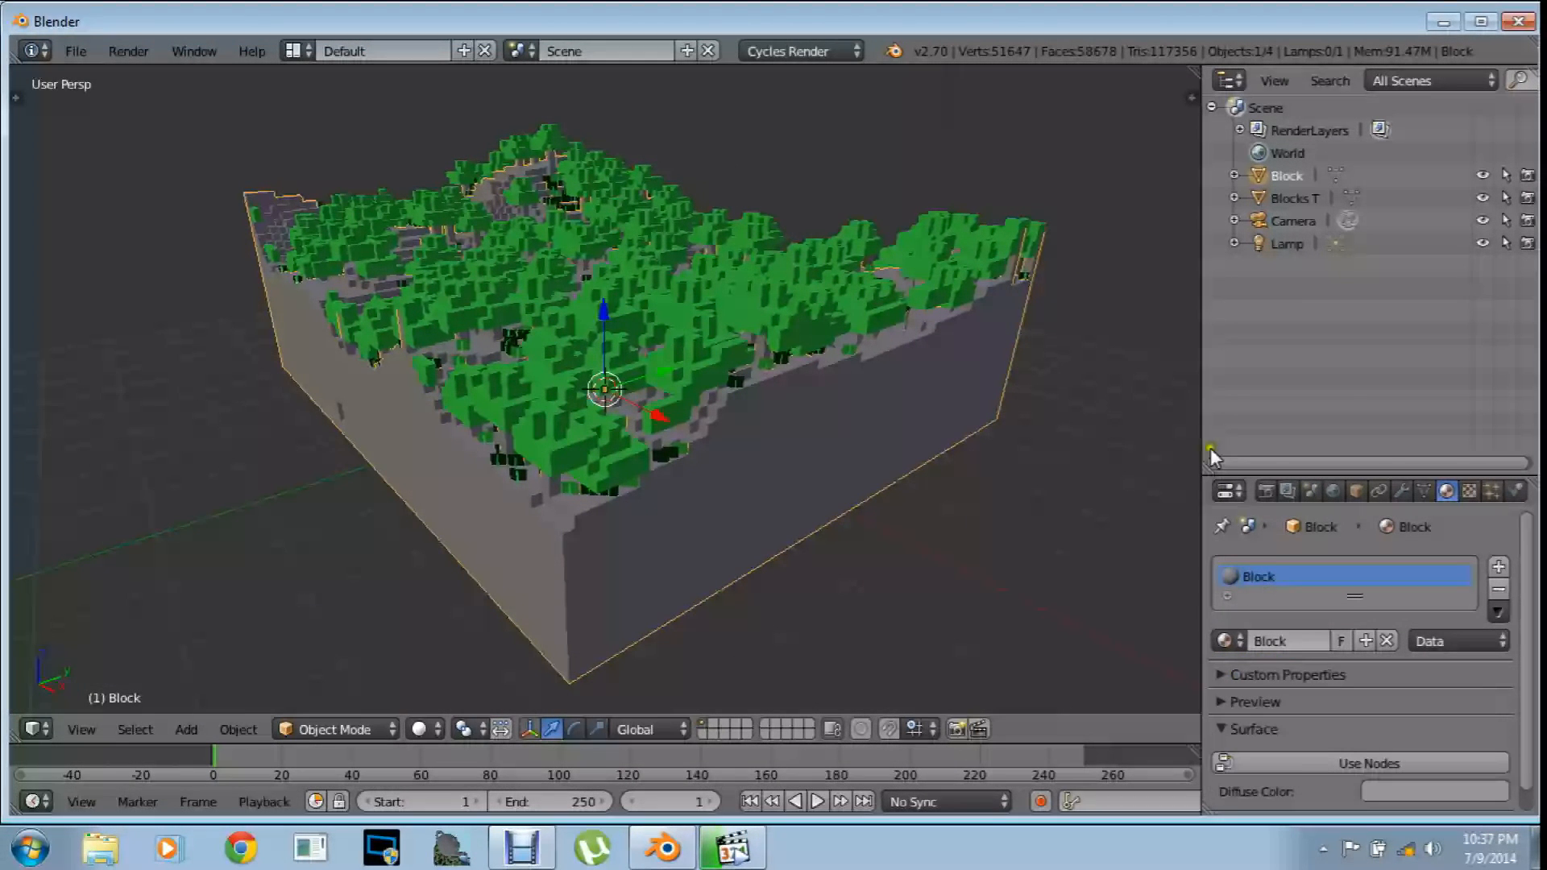
left_click(1370, 754)
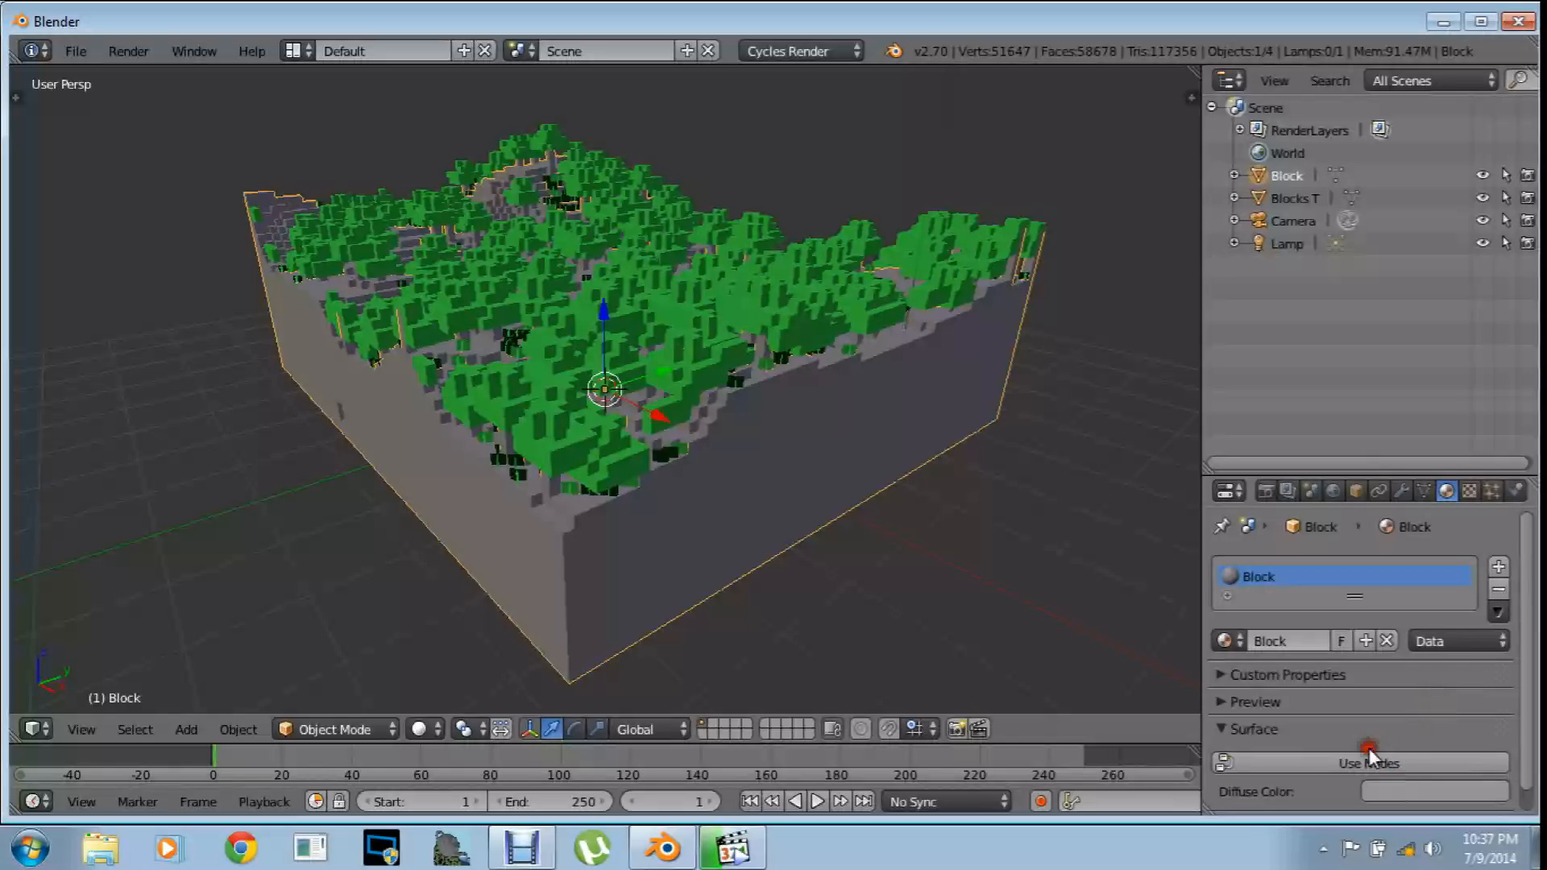
Assign an Image Texture to the Block material's surface colour, using Fight_All_Night_Scene_2-RGBA.png from the Scenes folder
left_click_drag(1529, 635, 1532, 680)
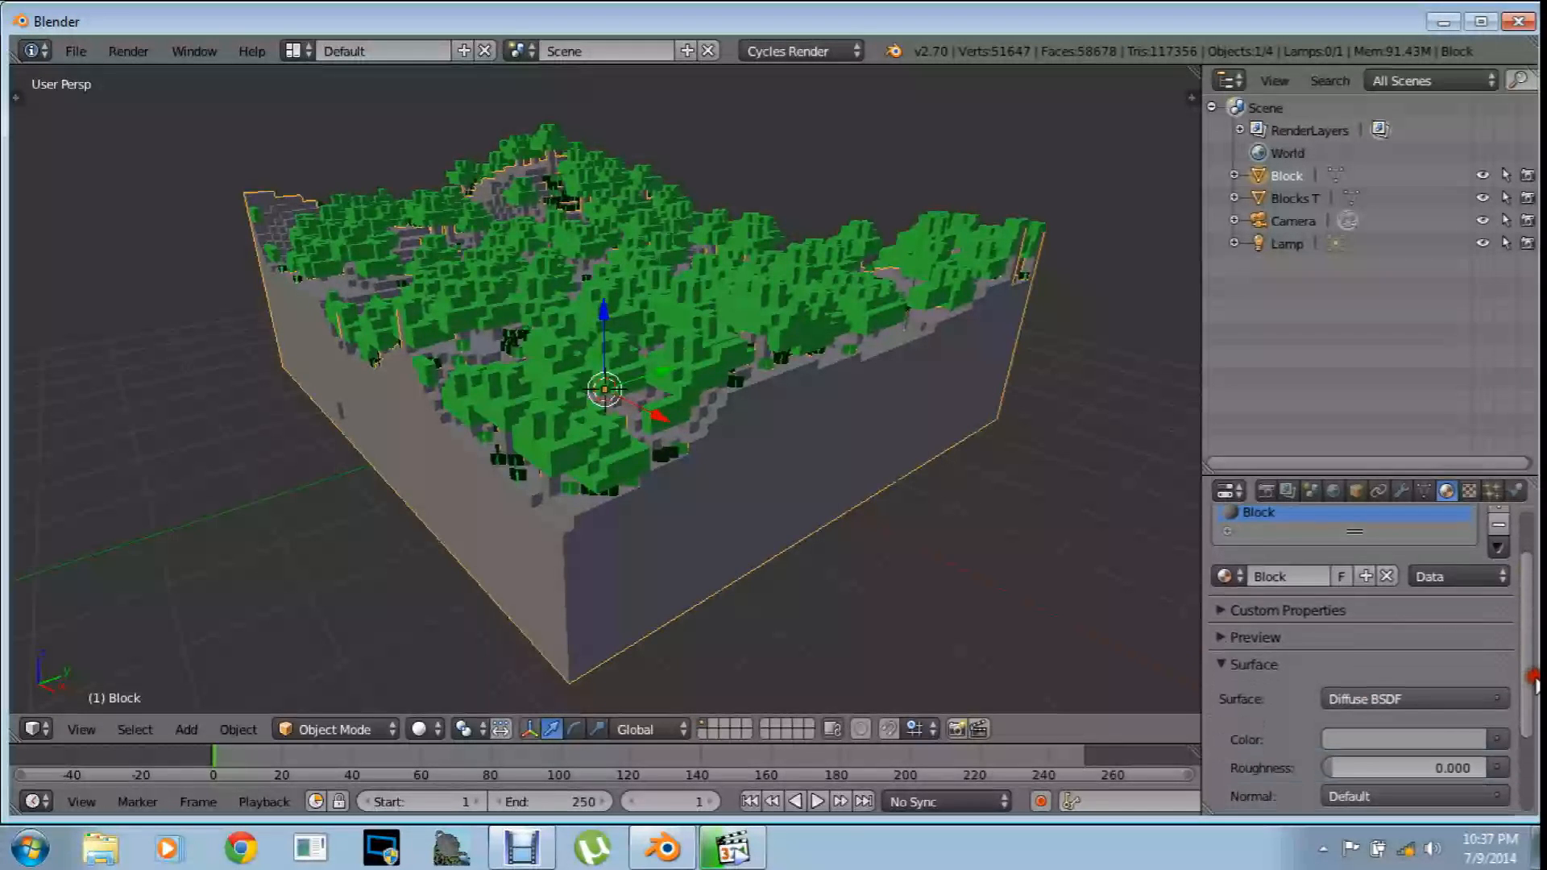
left_click(1504, 738)
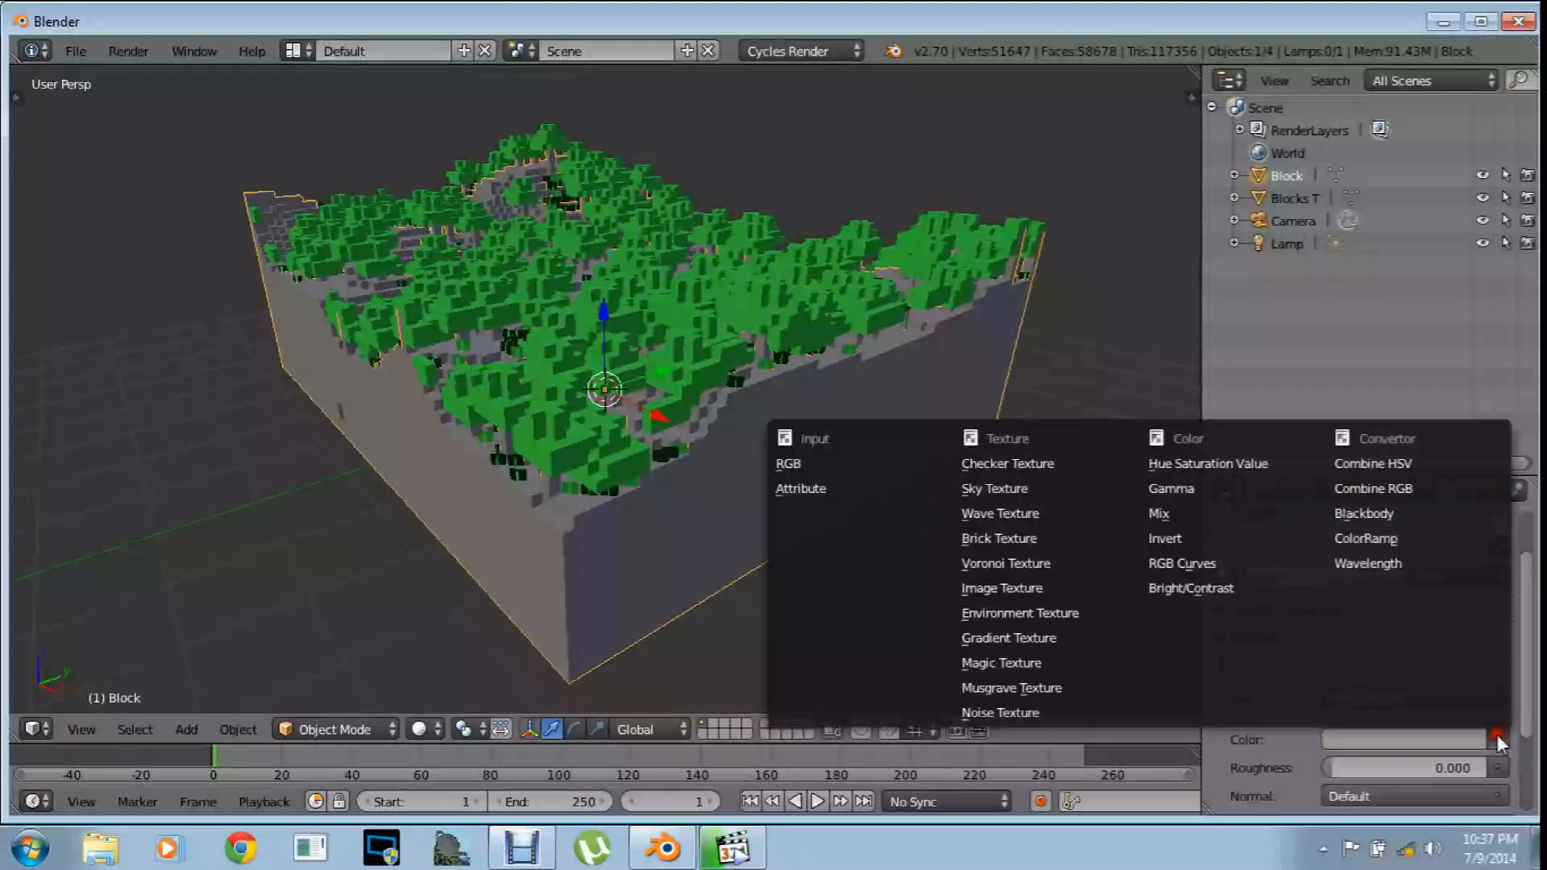
left_click(980, 593)
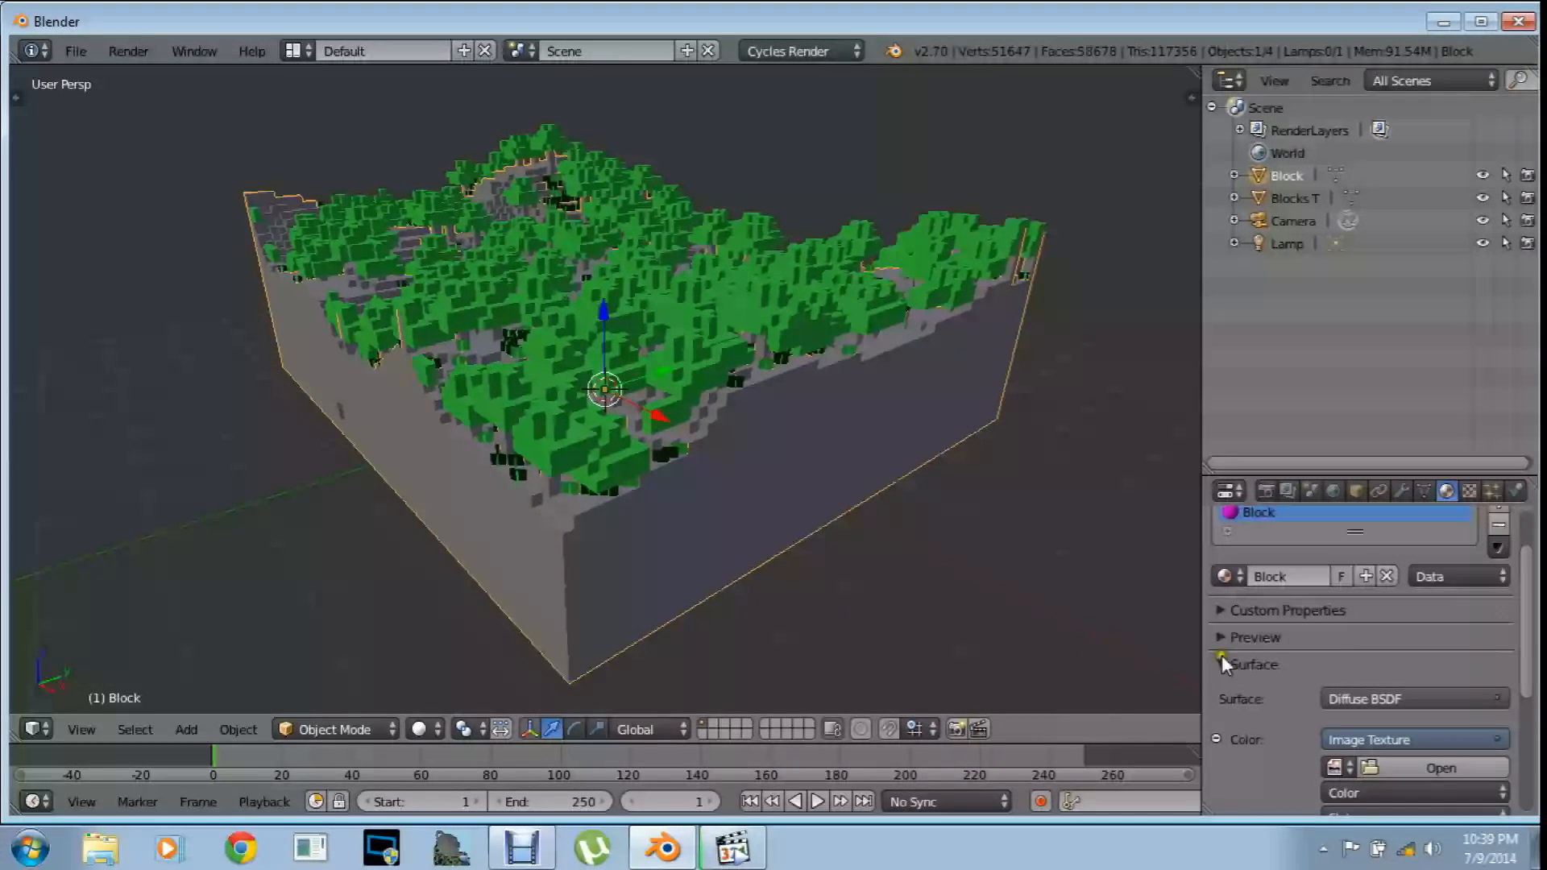
scroll(1533, 637, "down", 3)
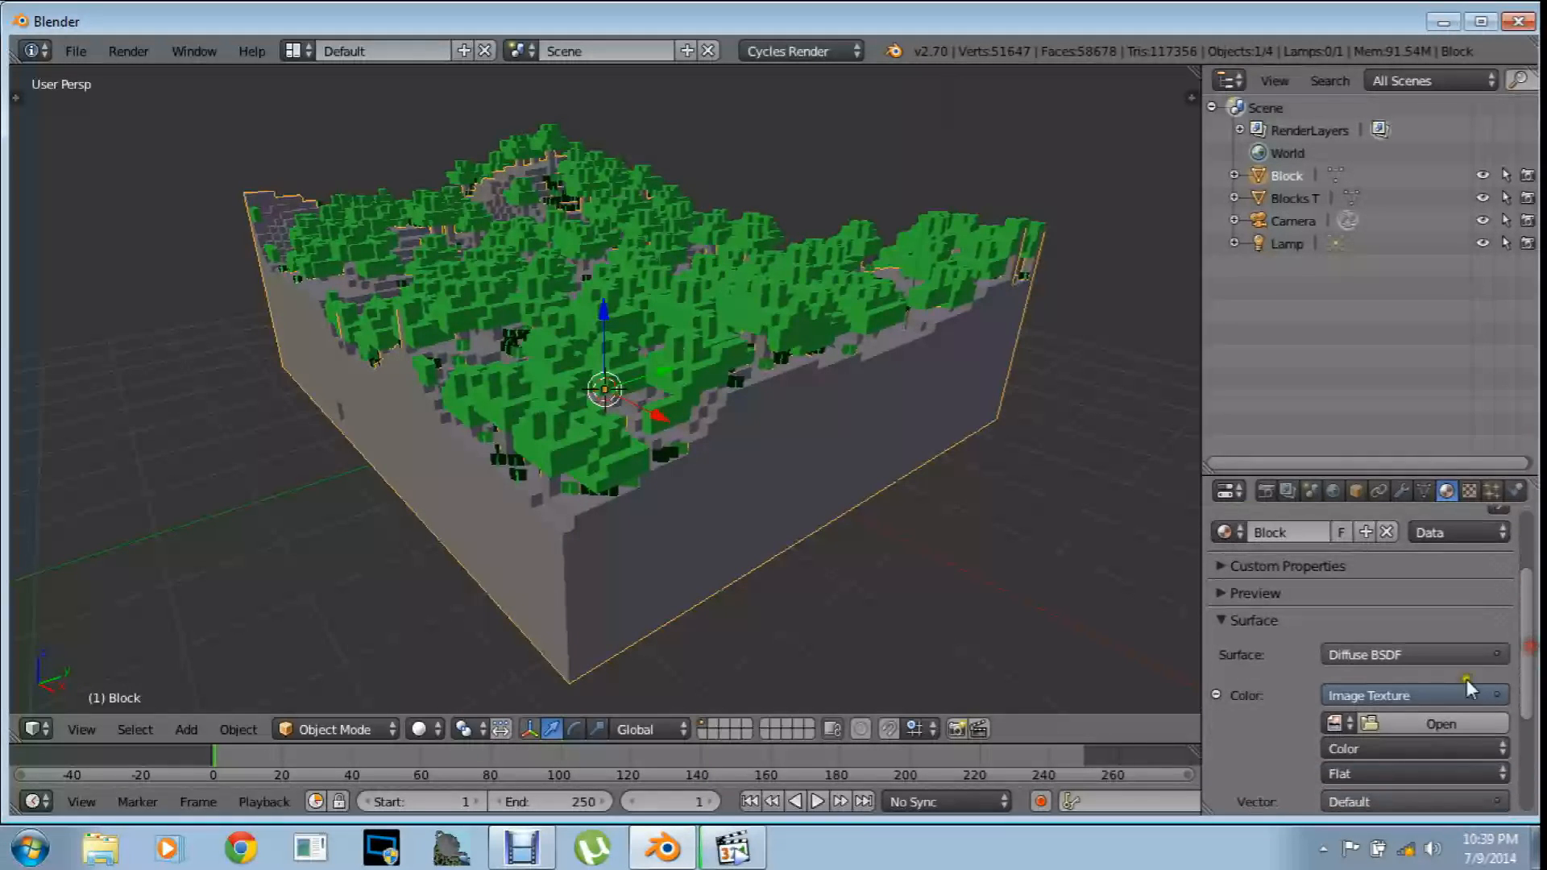
left_click(1410, 713)
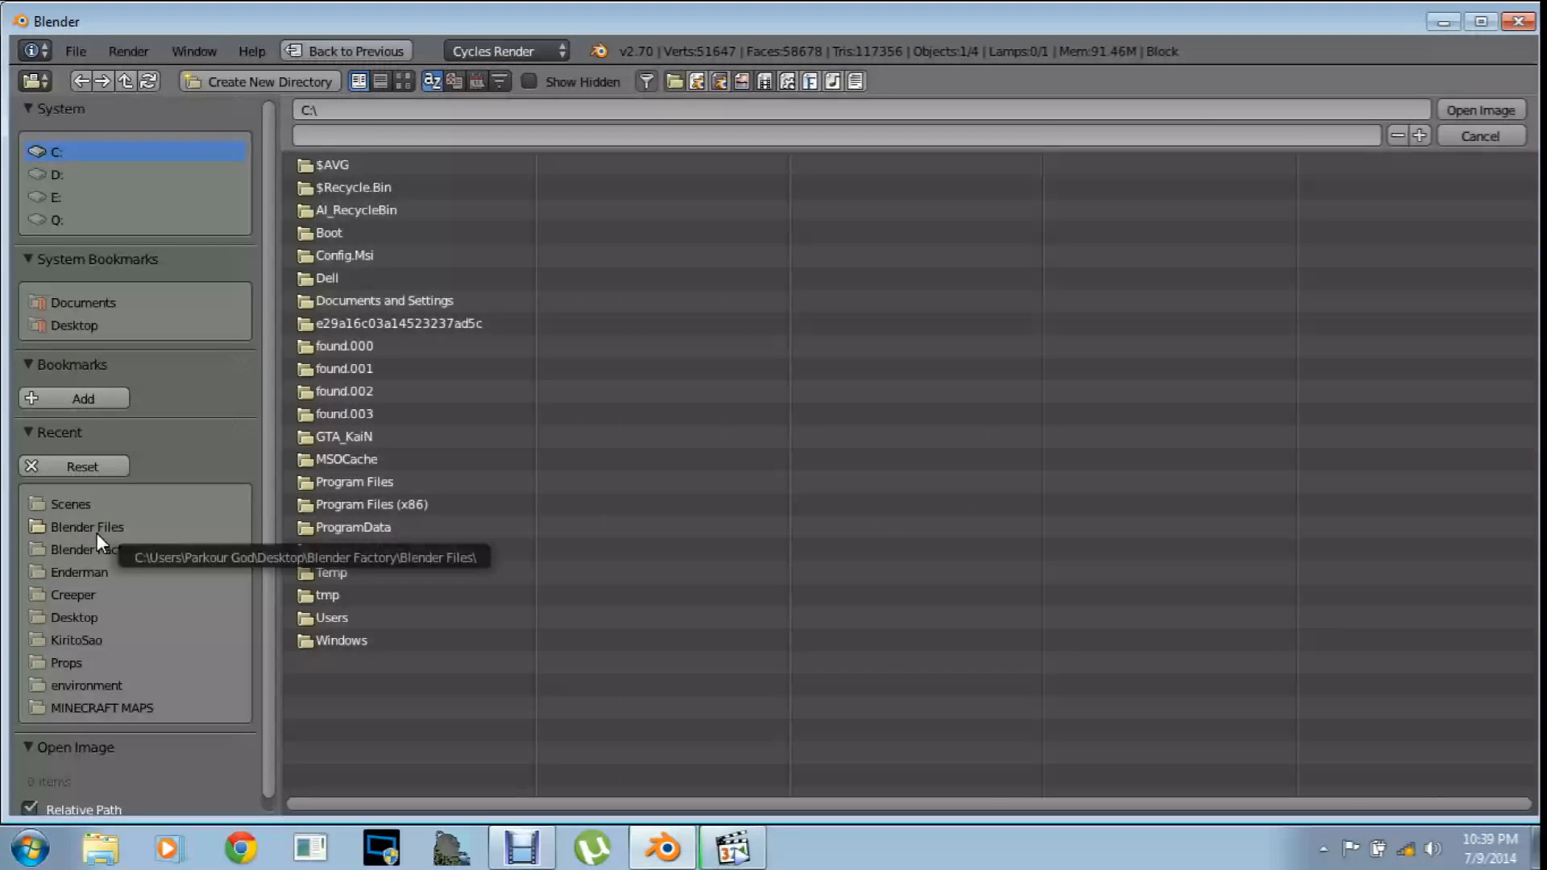
left_click(84, 505)
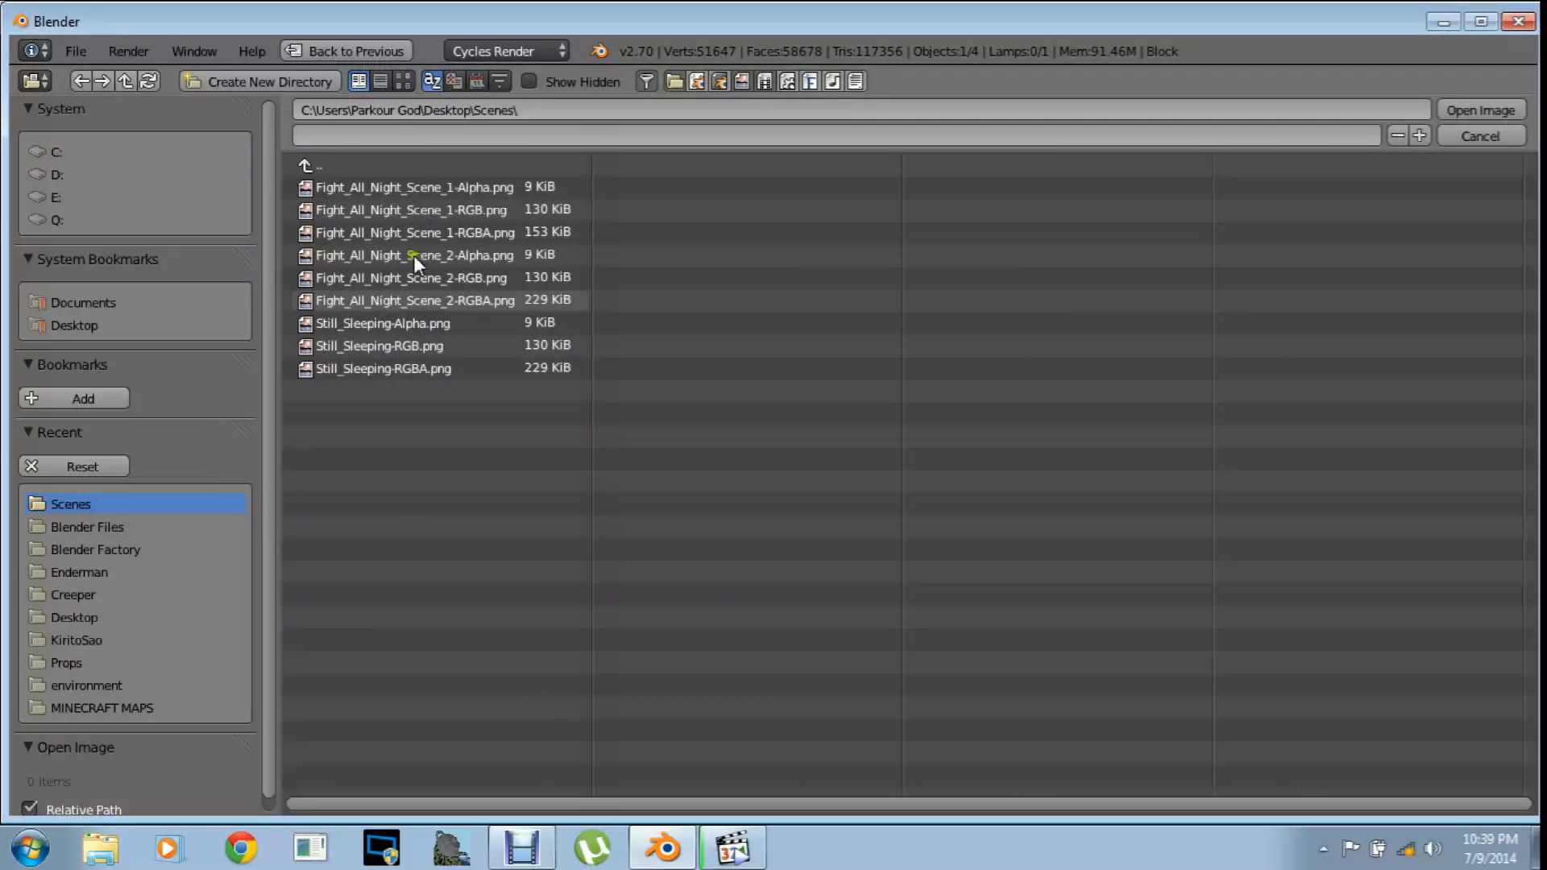
left_click(494, 299)
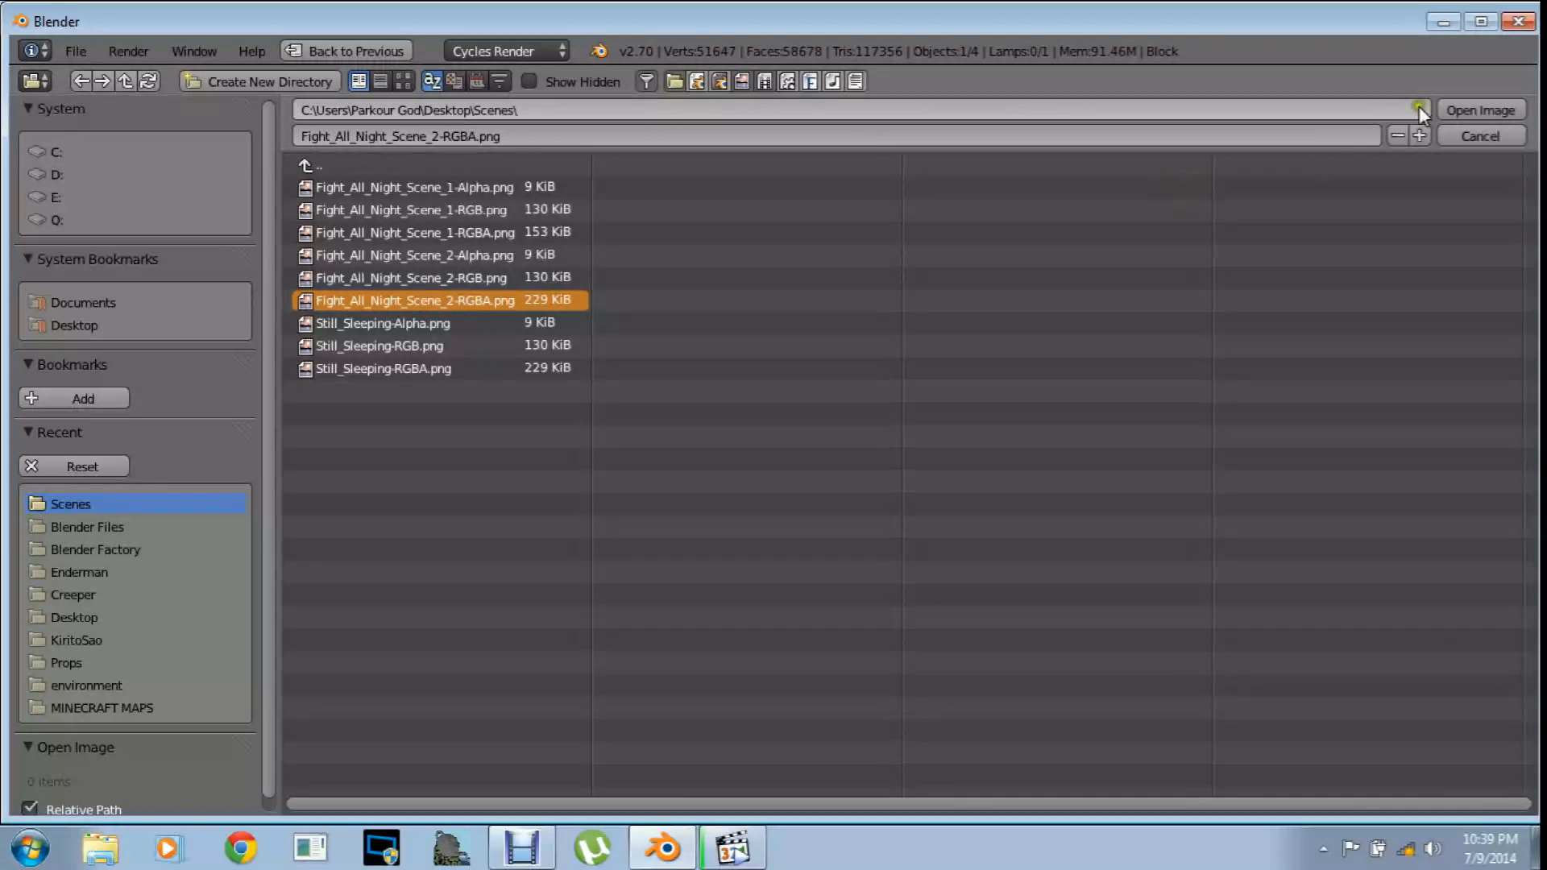
left_click(1458, 108)
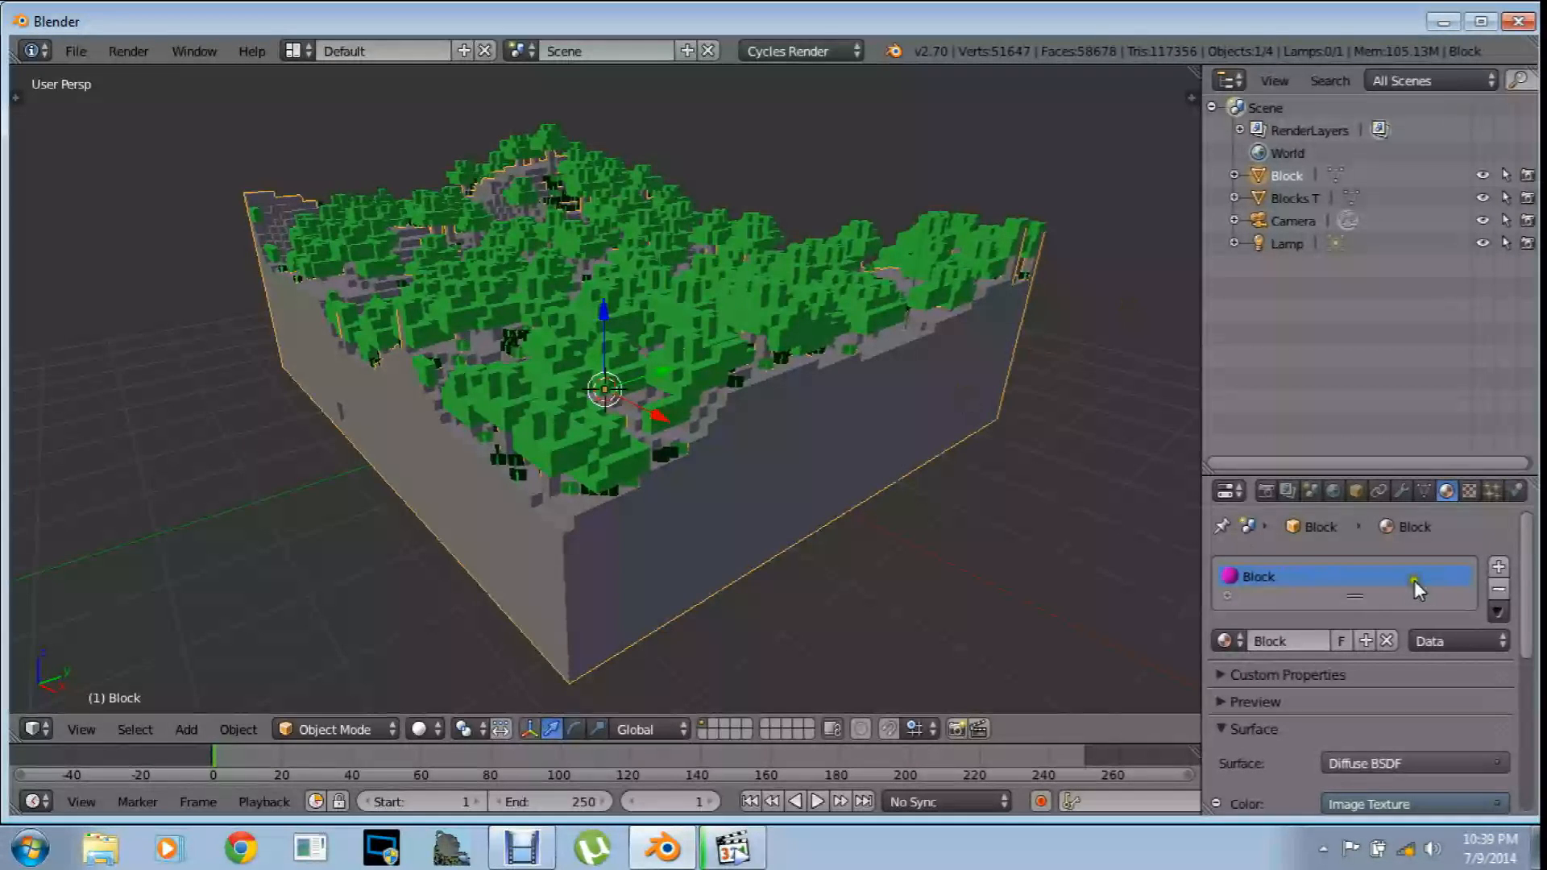
scroll(1406, 564, "down", 2)
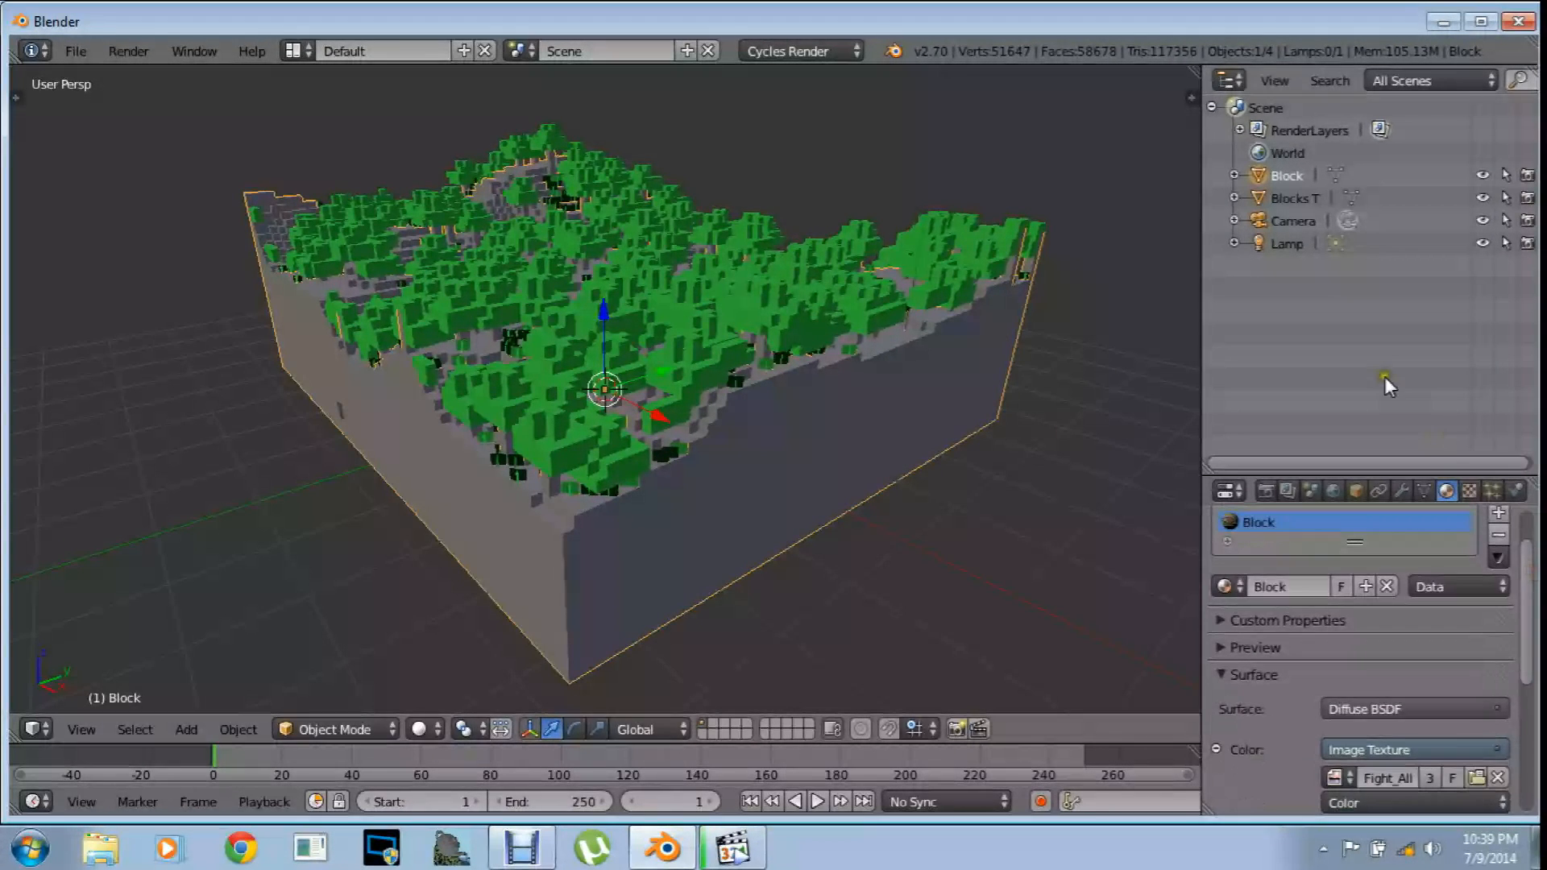
Enable nodes for the Blocks T material and assign an Image Texture to its surface colour
left_click(1294, 199)
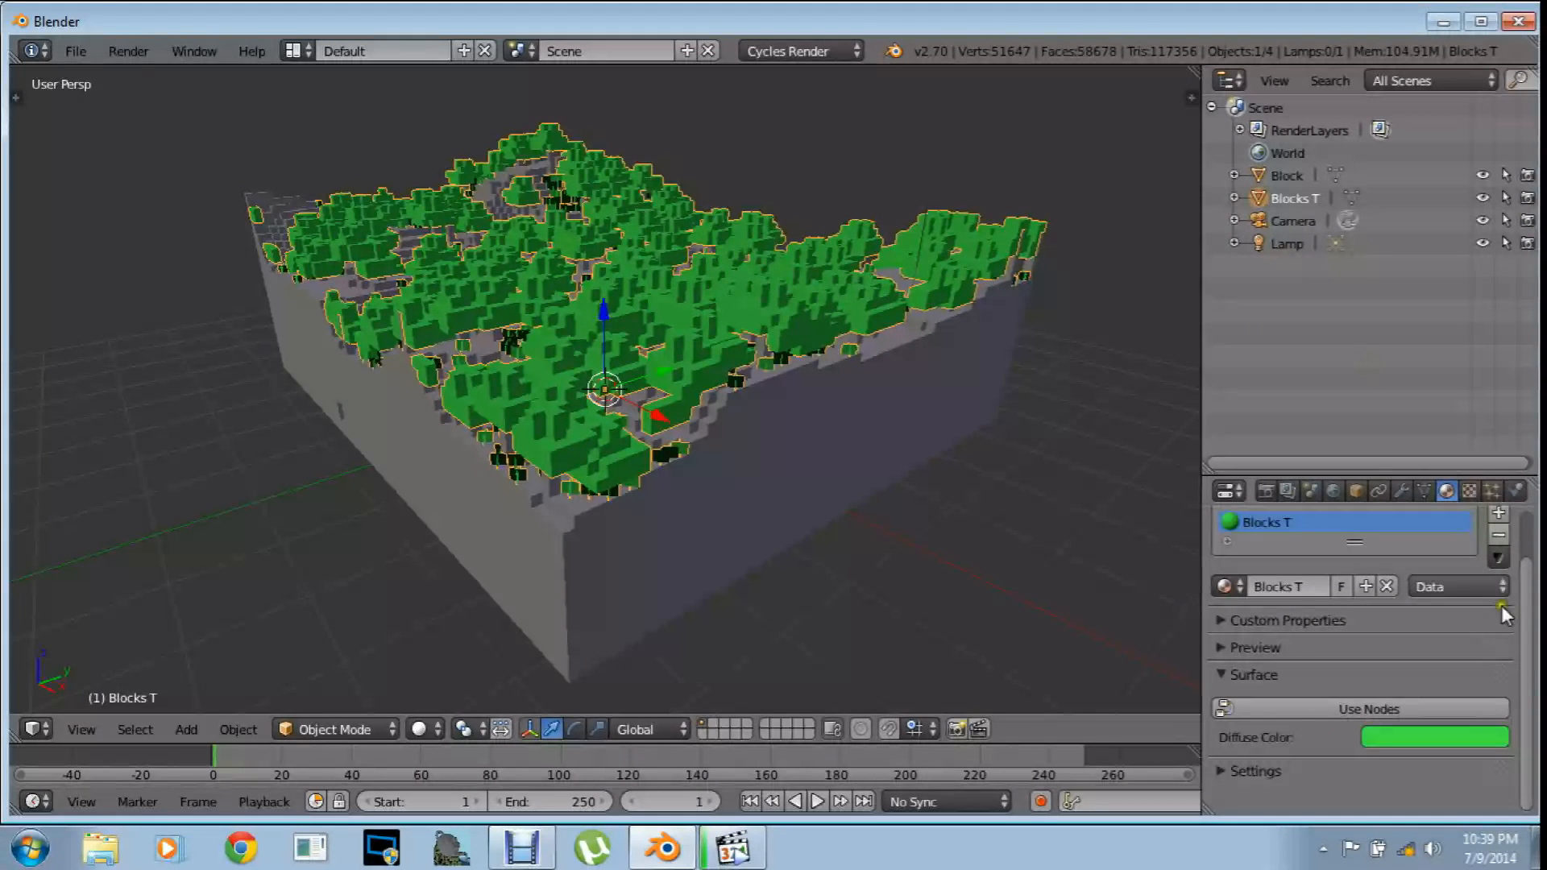
left_click(1434, 708)
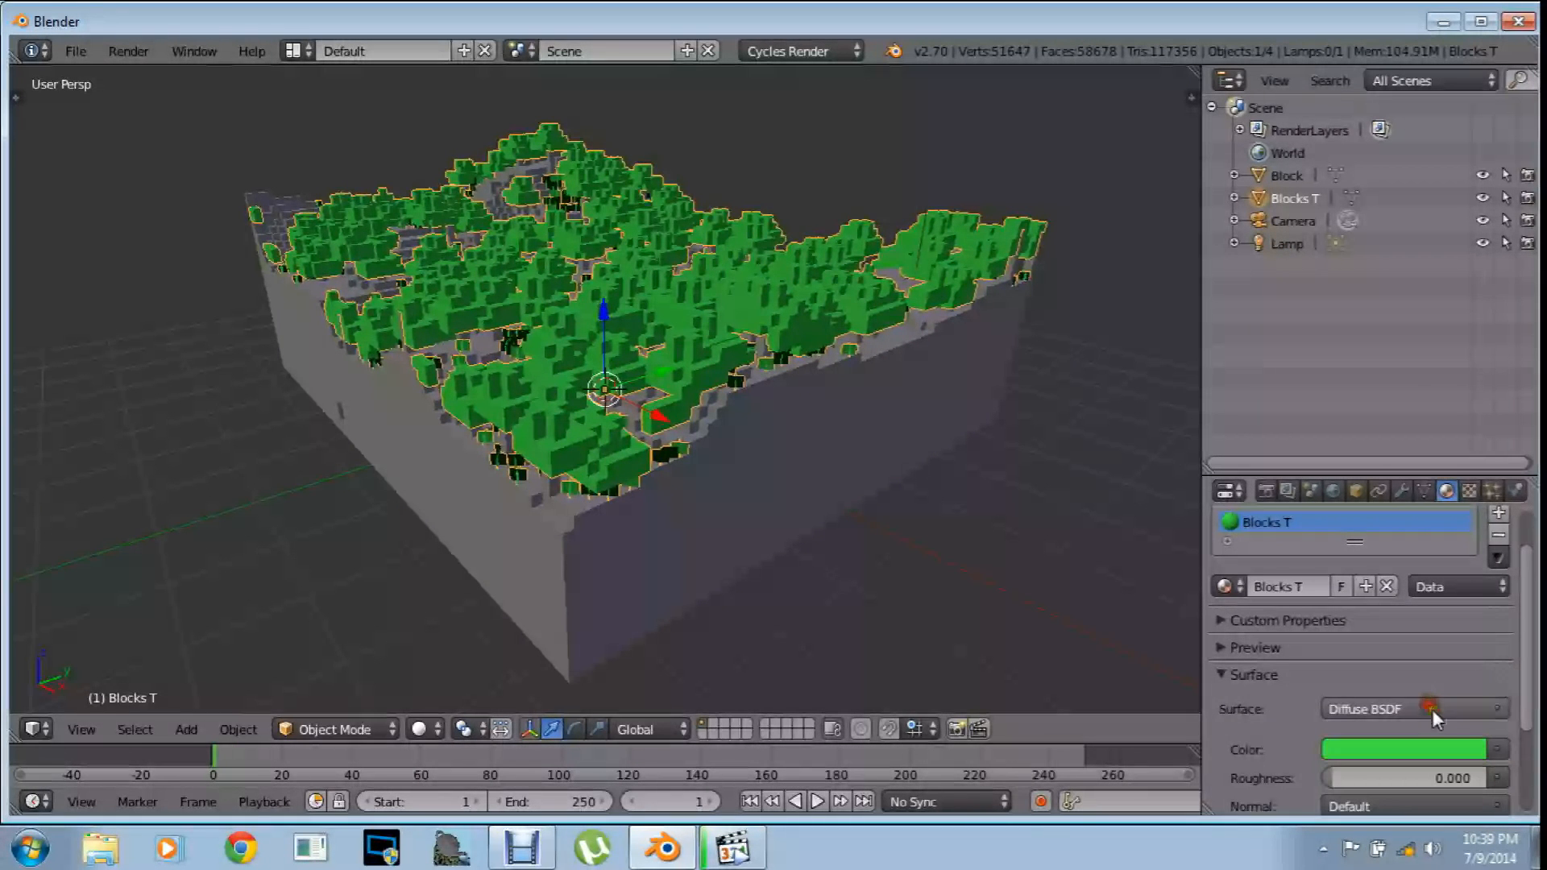
left_click(1493, 749)
left_click(1056, 602)
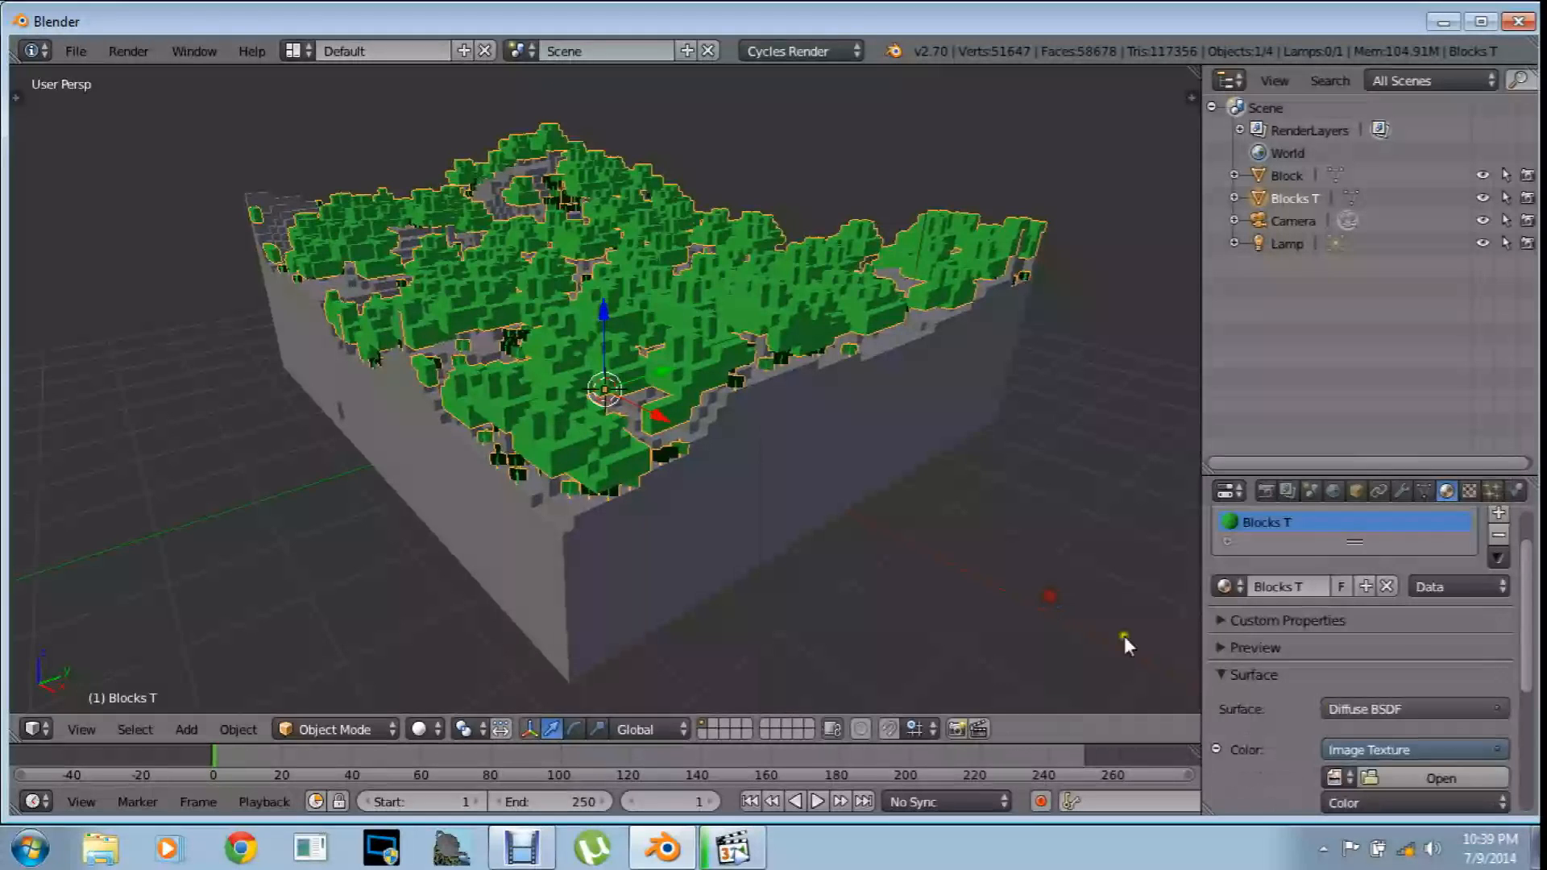
Load Fight_All_Night_Scene_2-RGBA.png from the Scenes folder as the Blocks T material's colour image
left_click(1335, 779)
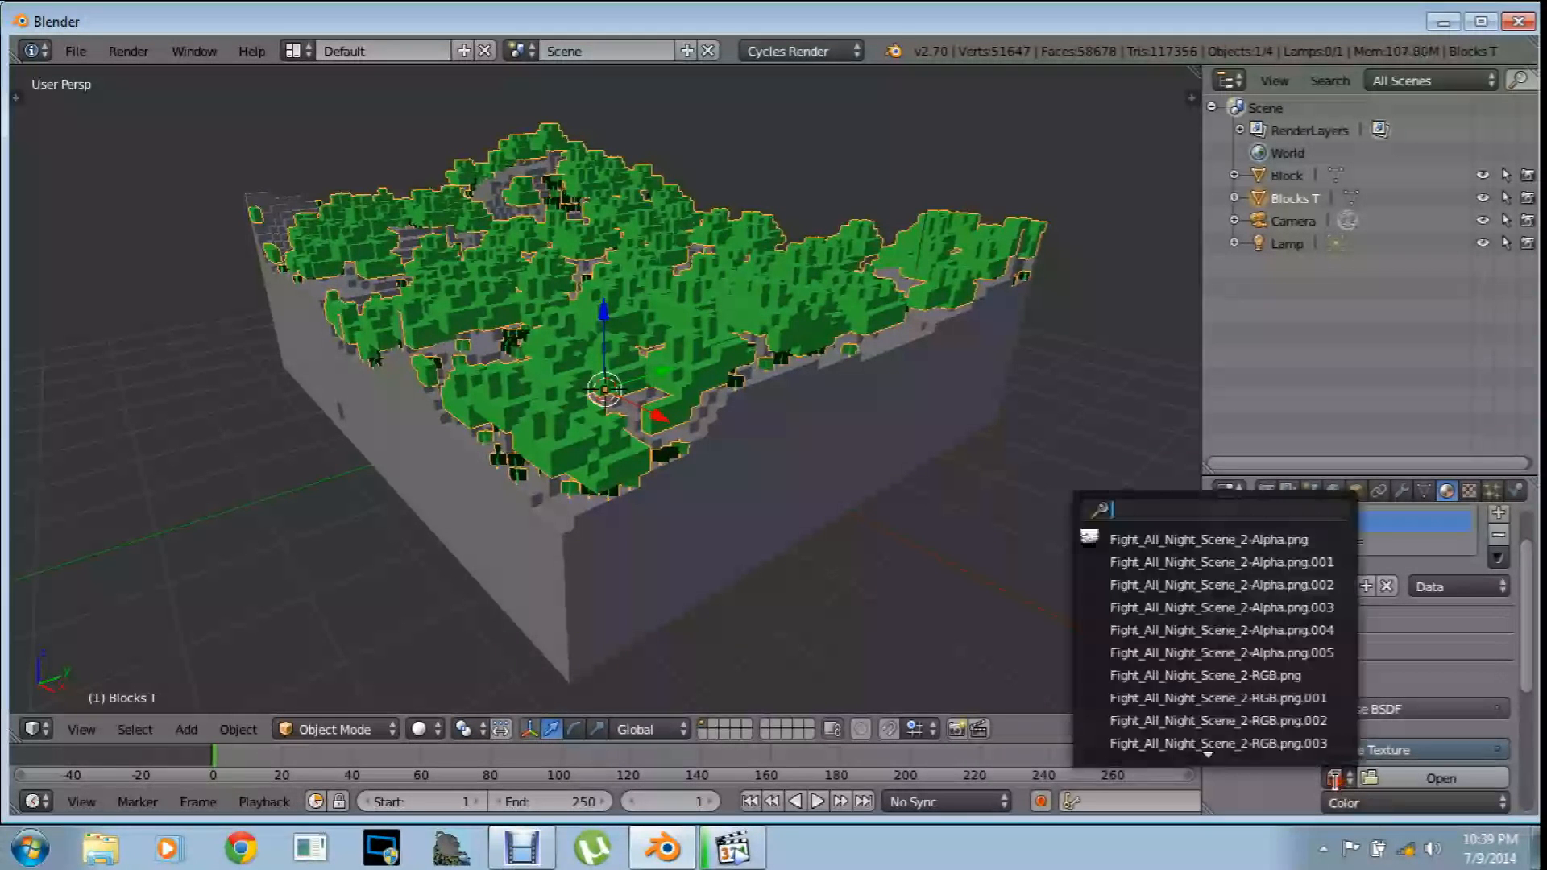
left_click(1394, 777)
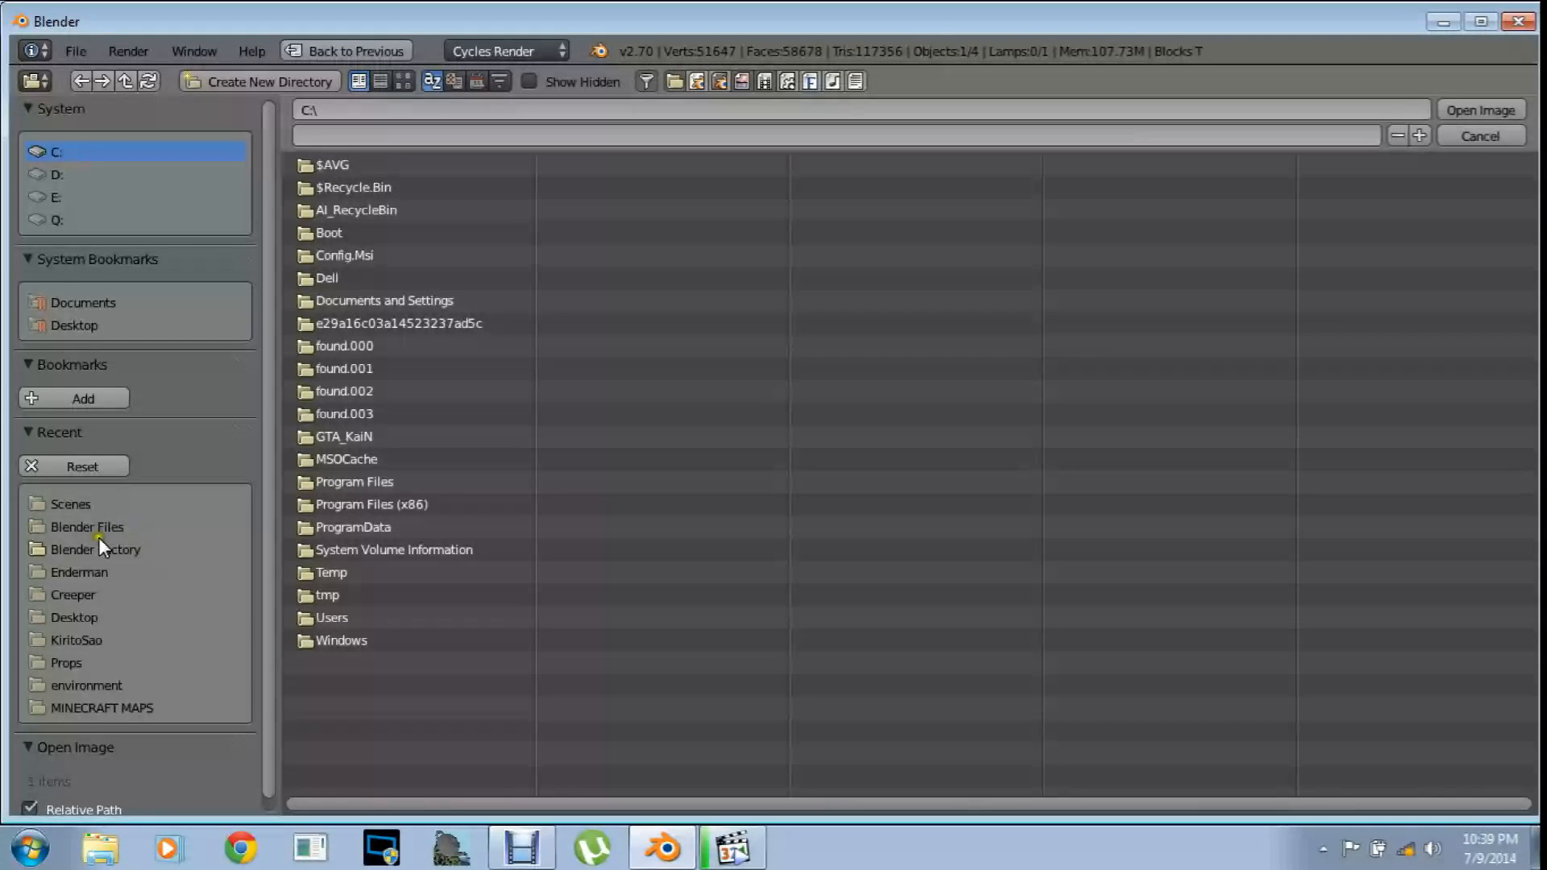
left_click(94, 509)
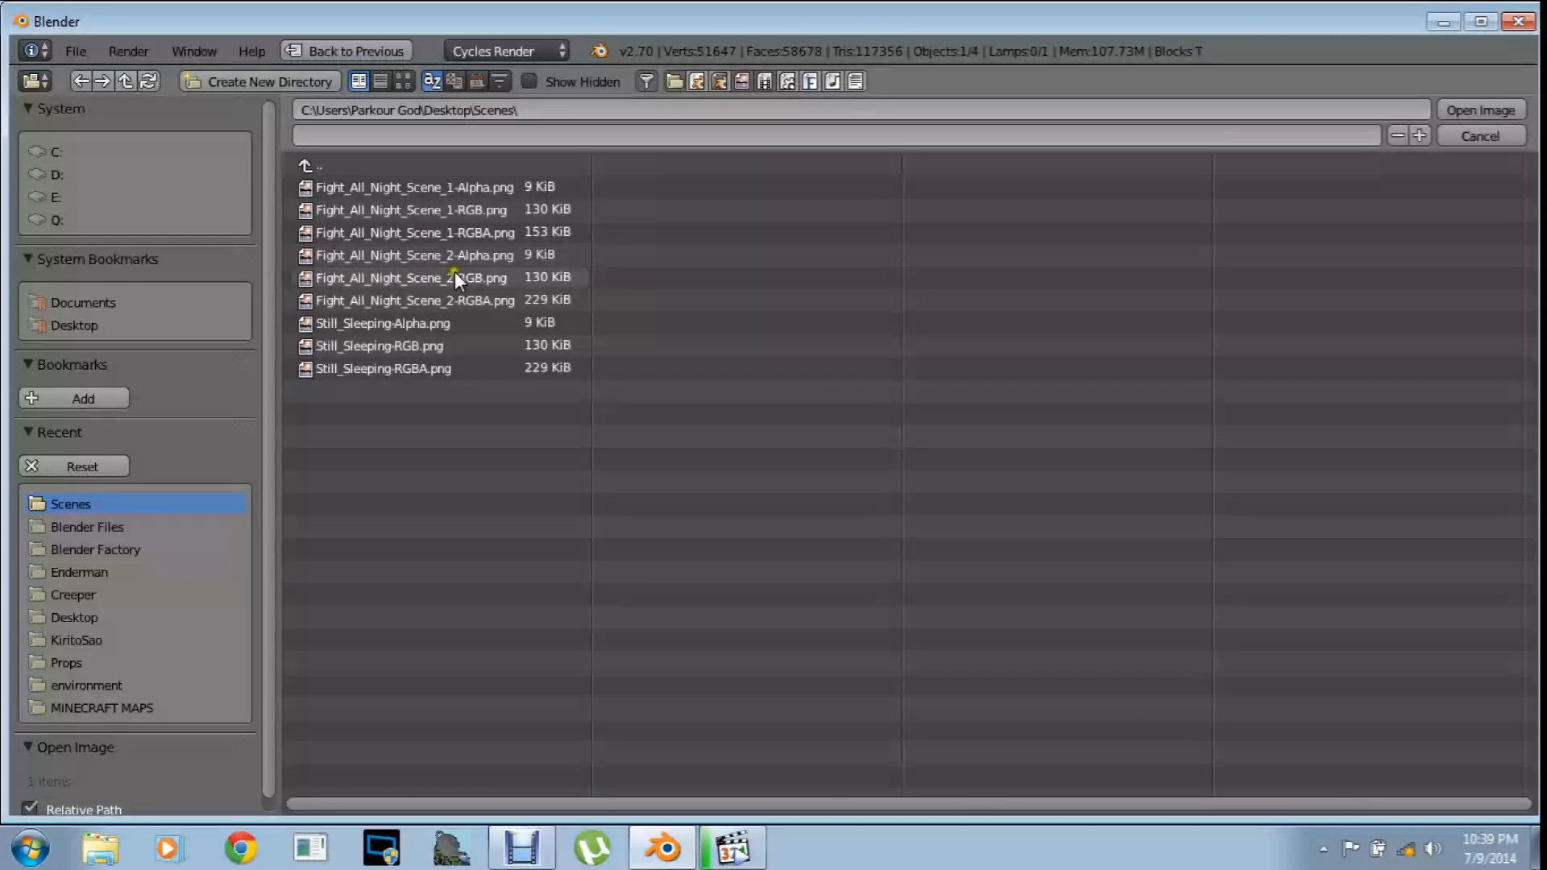
left_click(485, 297)
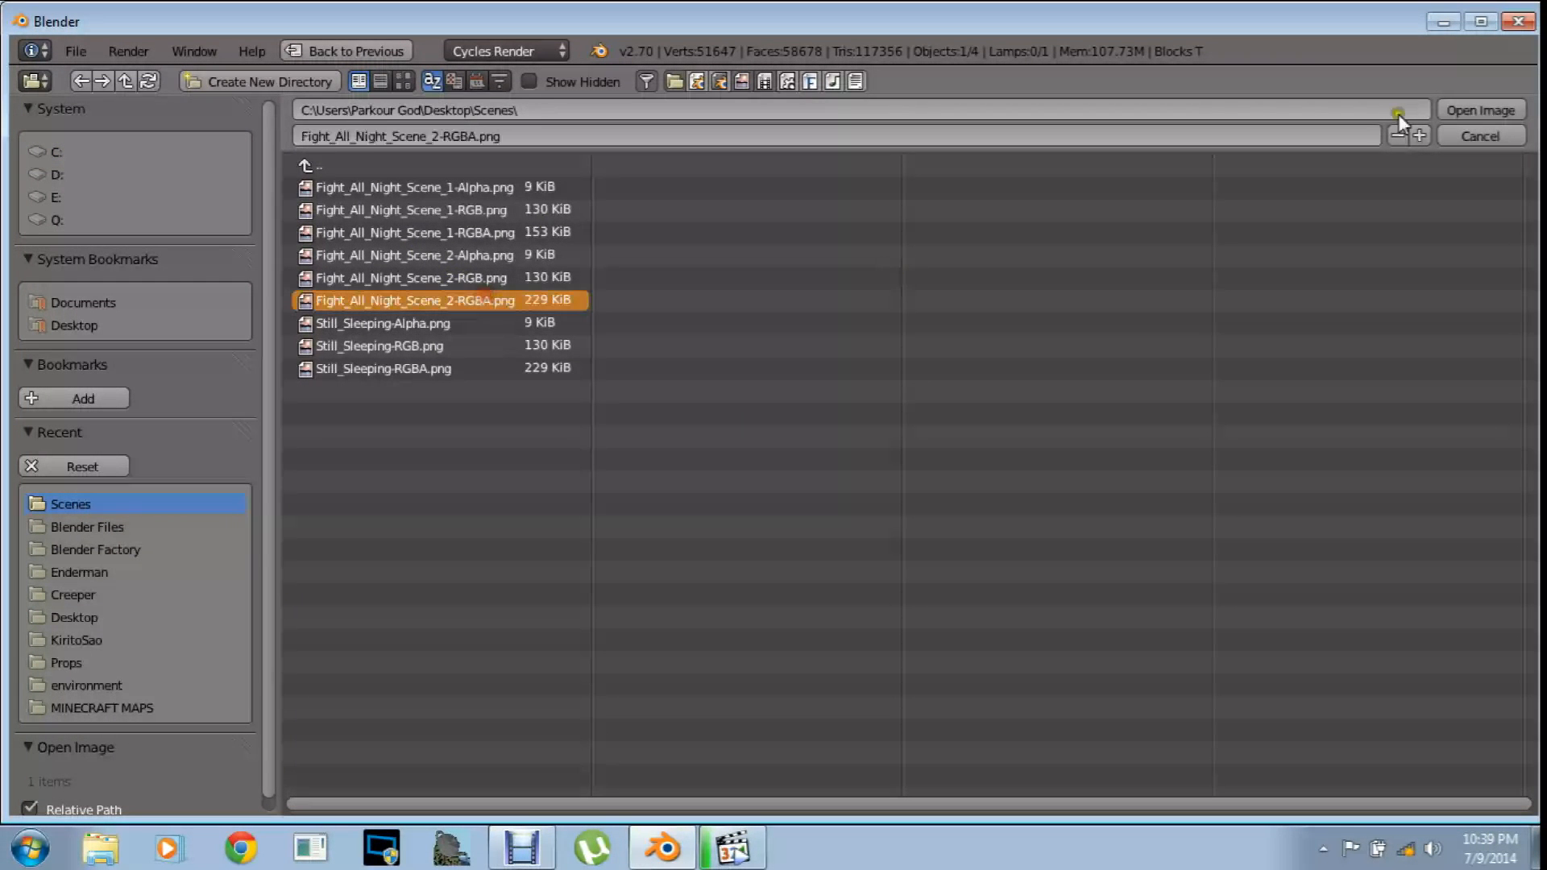
left_click(1458, 109)
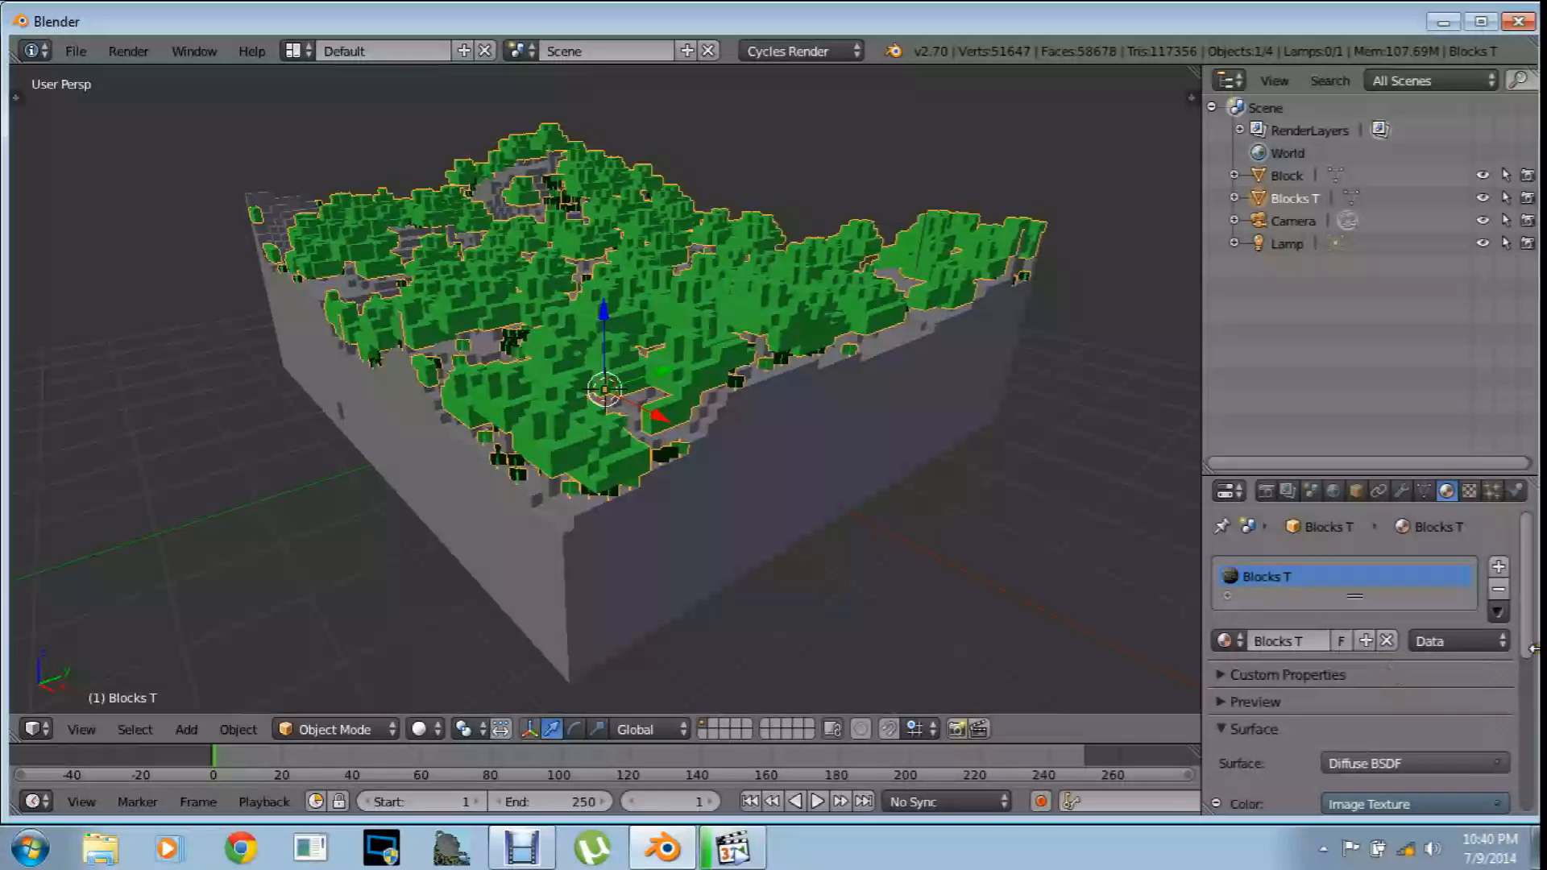
left_click_drag(1528, 639, 1529, 680)
Switch the 3D view to look through the scene camera
key("KP_0")
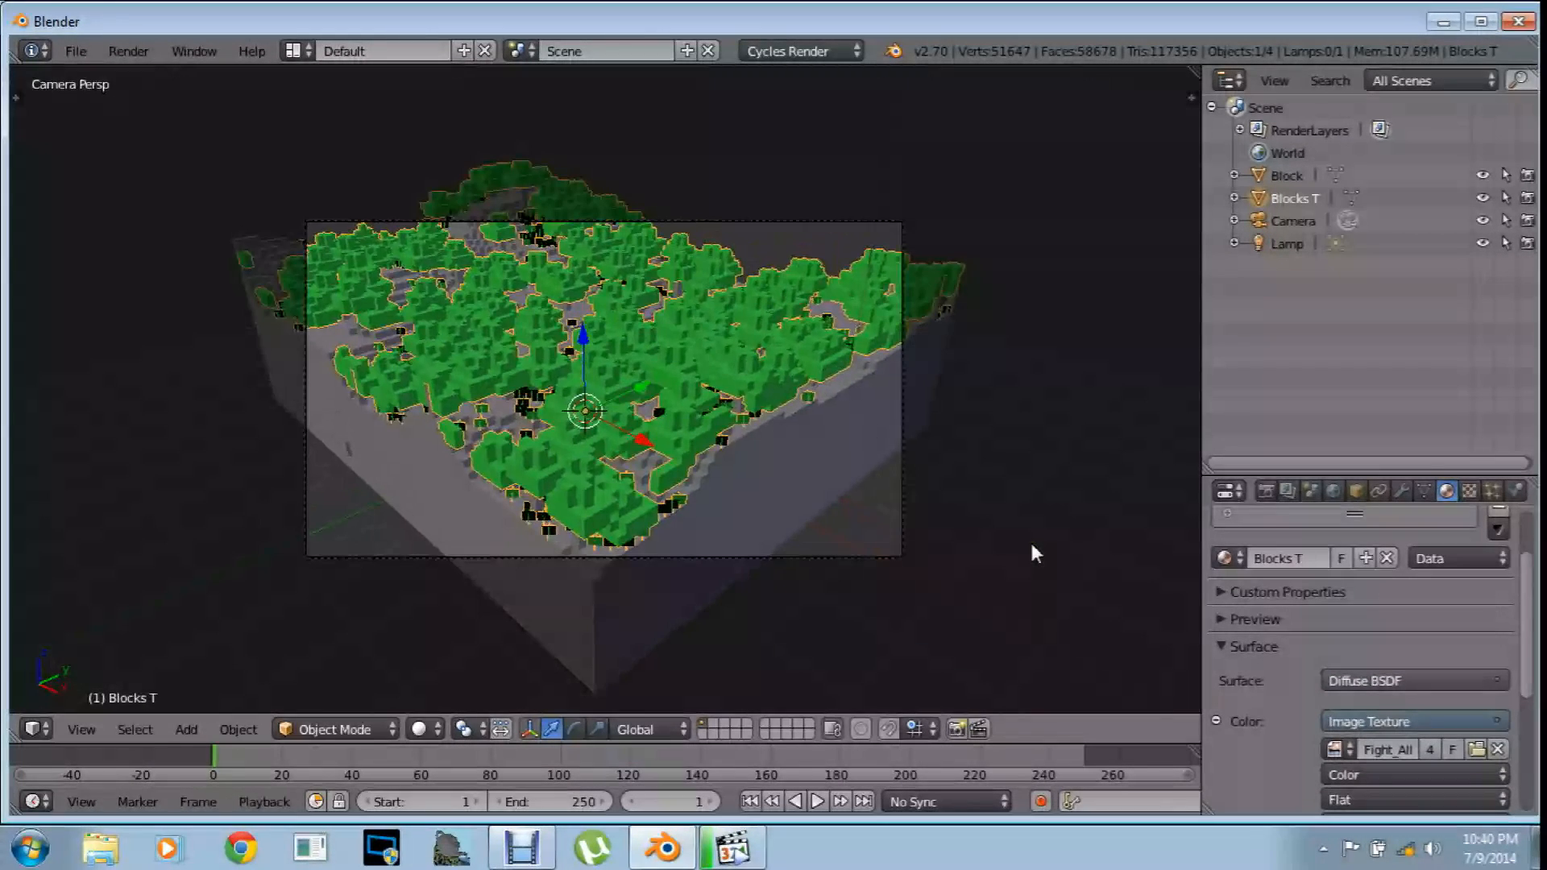
Render the current camera view, stop the render partway, and return to the 3D scene outside the camera view
key("F12")
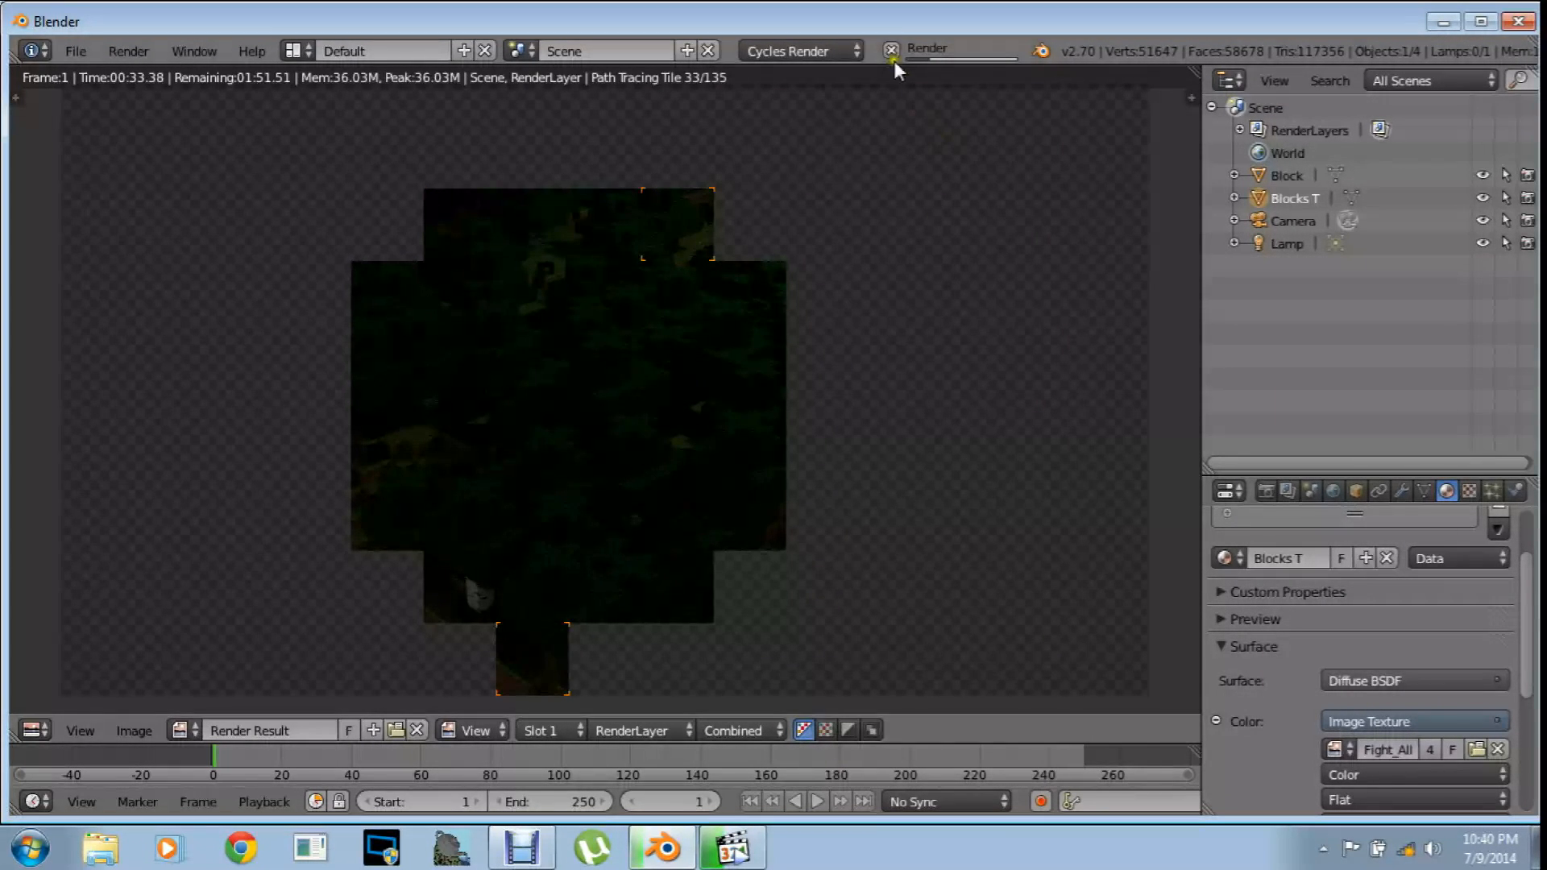
key("Escape")
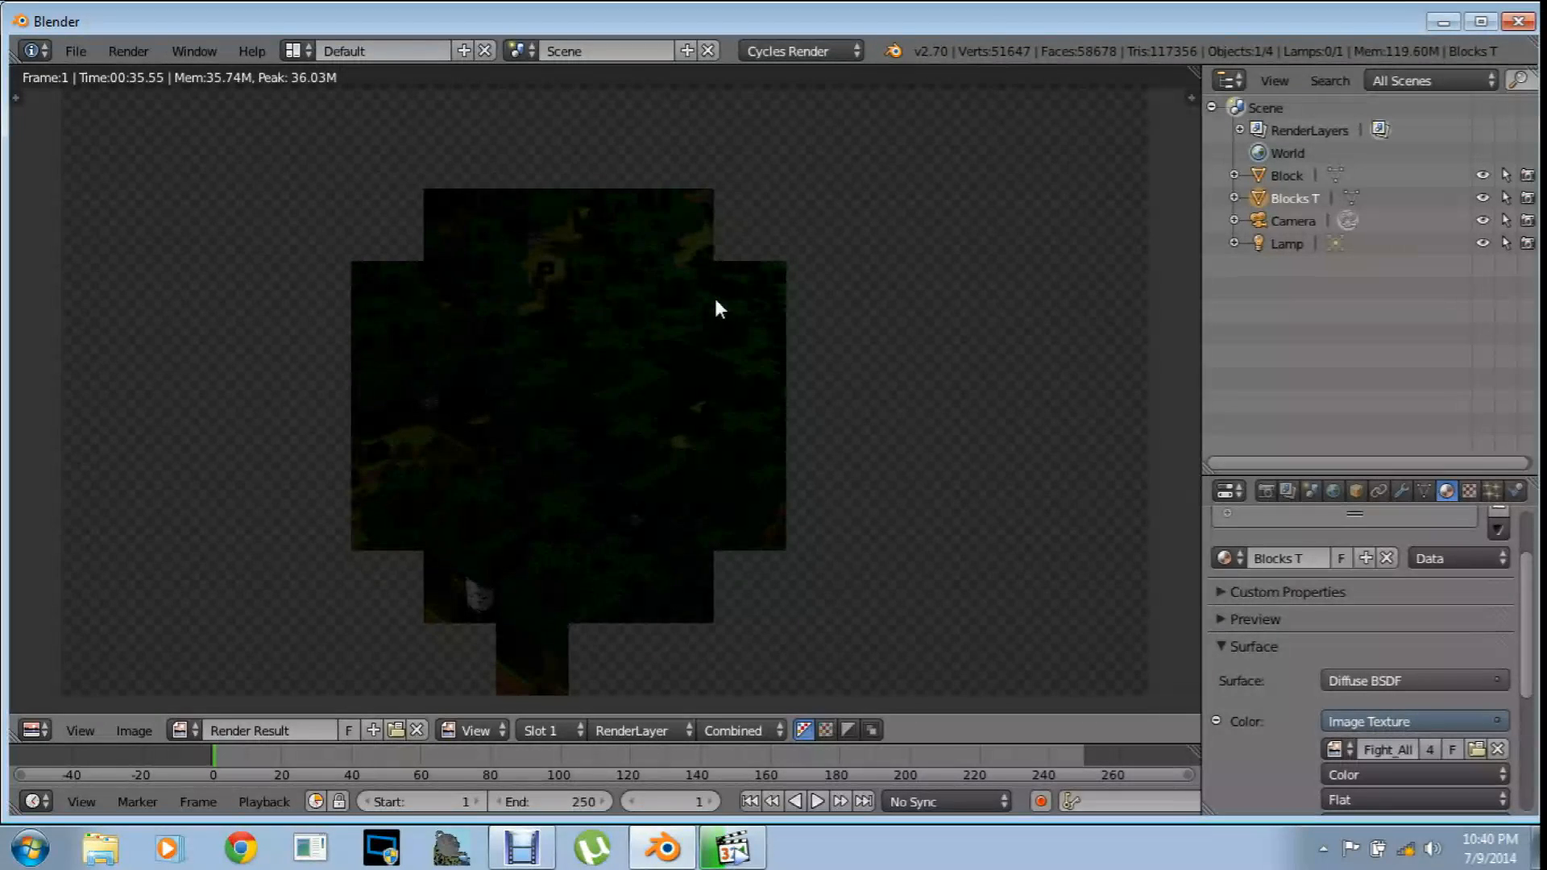
key("Escape")
key("KP_0")
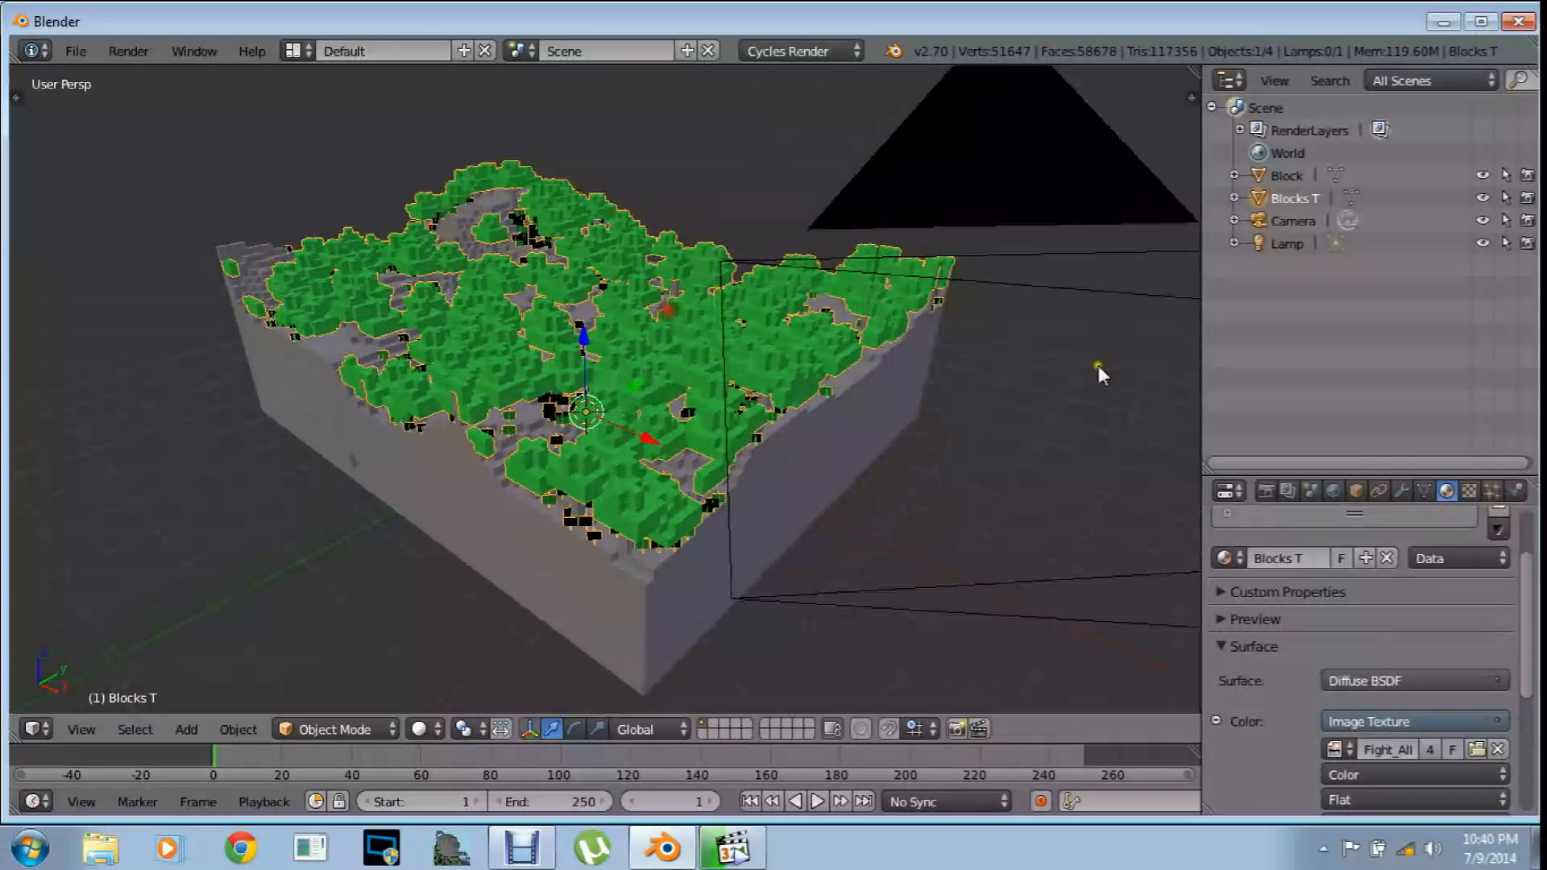
Enable Ambient Occlusion in the world settings
left_click(1335, 489)
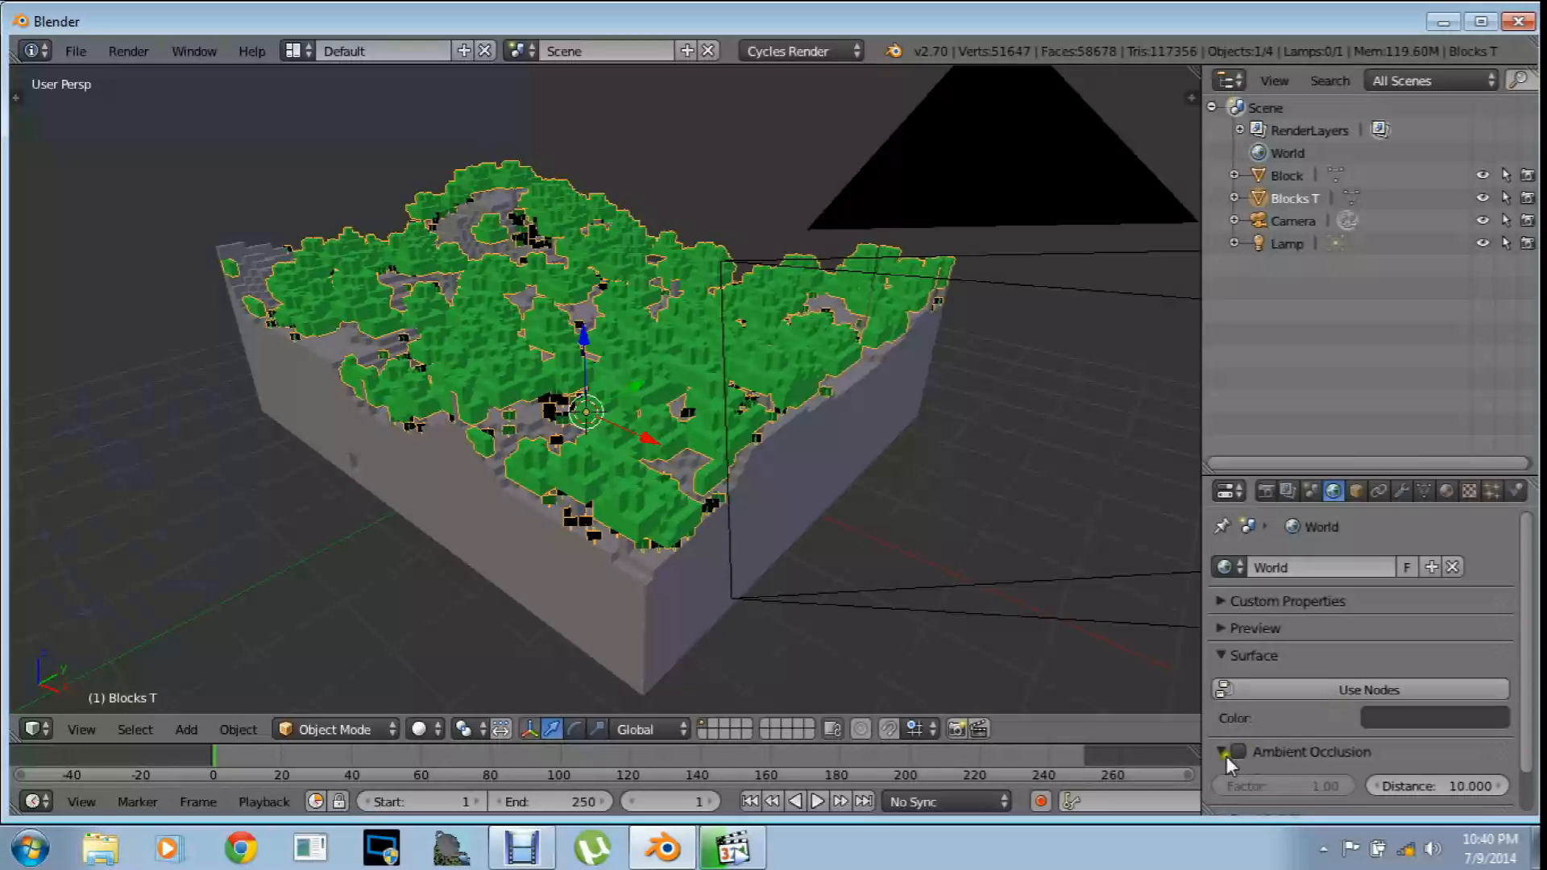
middle_click_drag(931, 552, 859, 549)
middle_click_drag(960, 542, 773, 508)
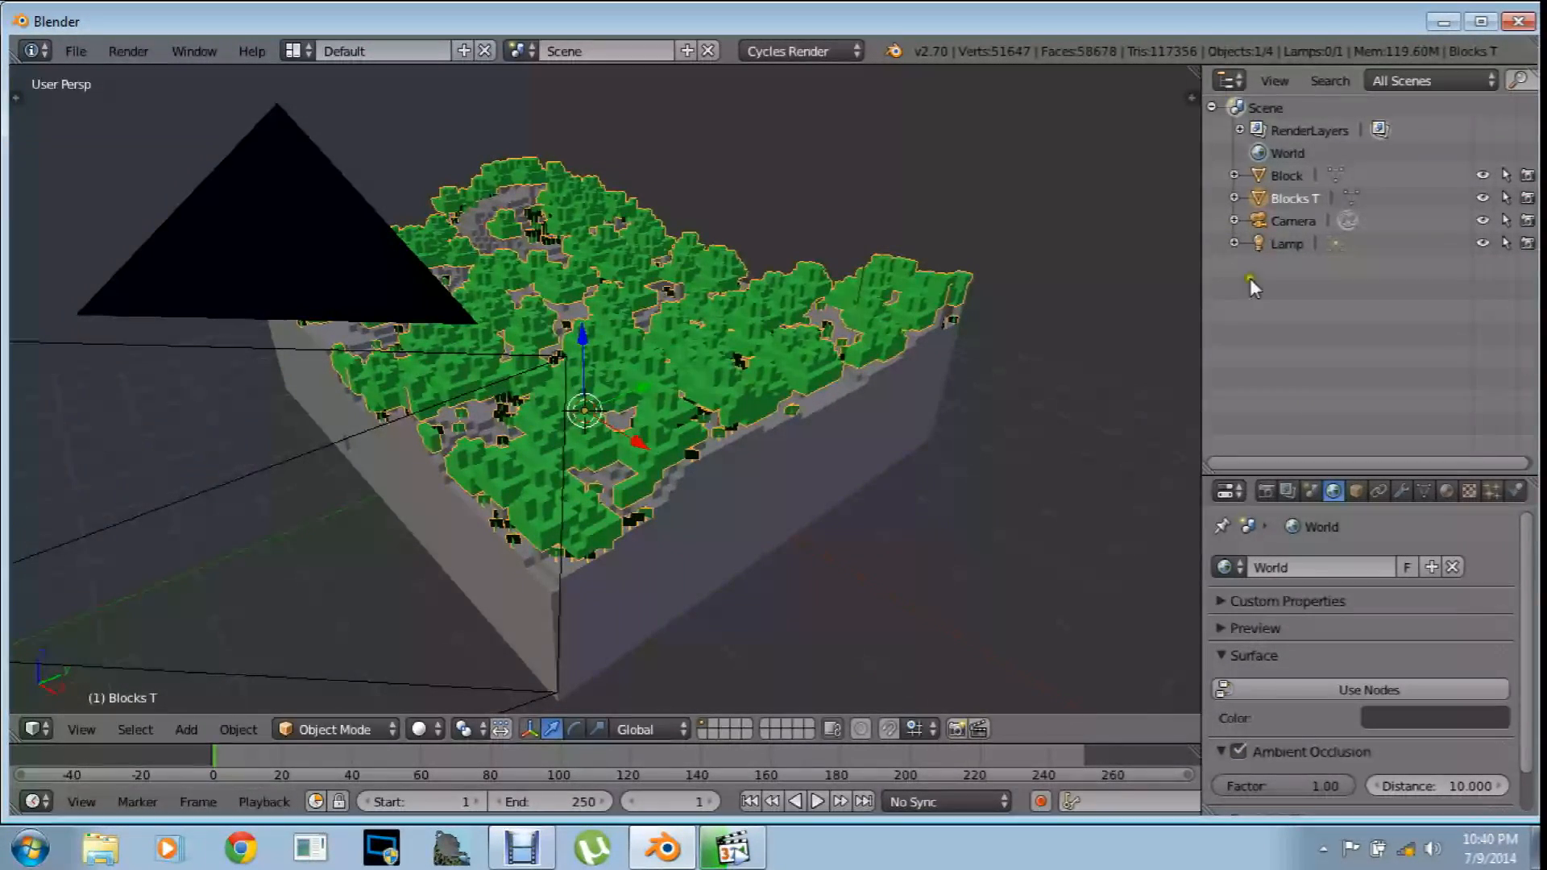
Open the Blocks T material in the Node Editor and spread its three nodes apart to make room
left_click(1447, 491)
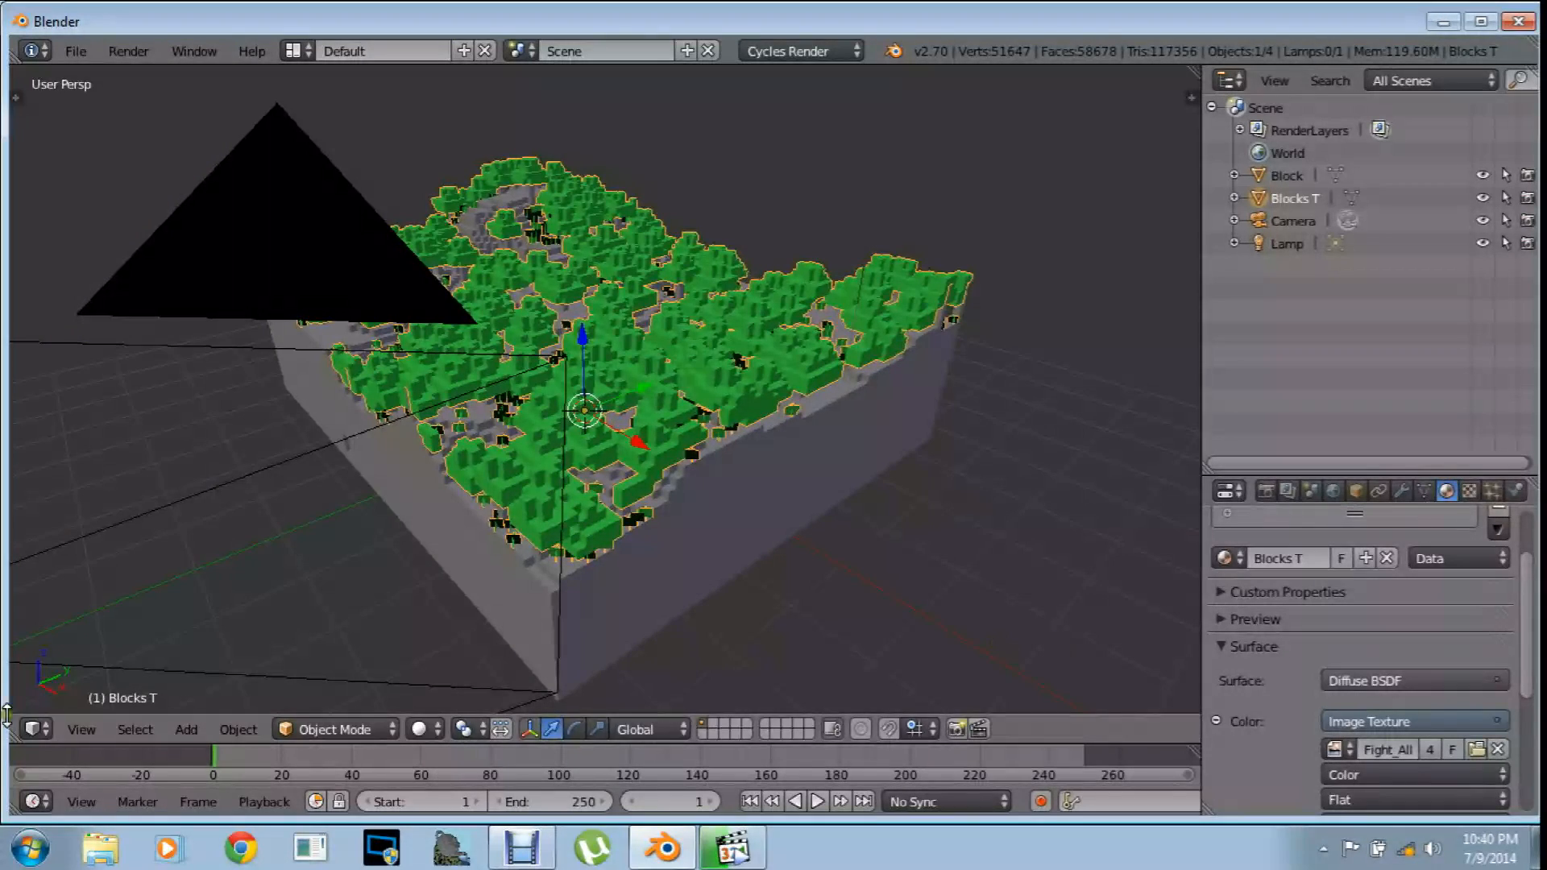
left_click(33, 729)
left_click(86, 457)
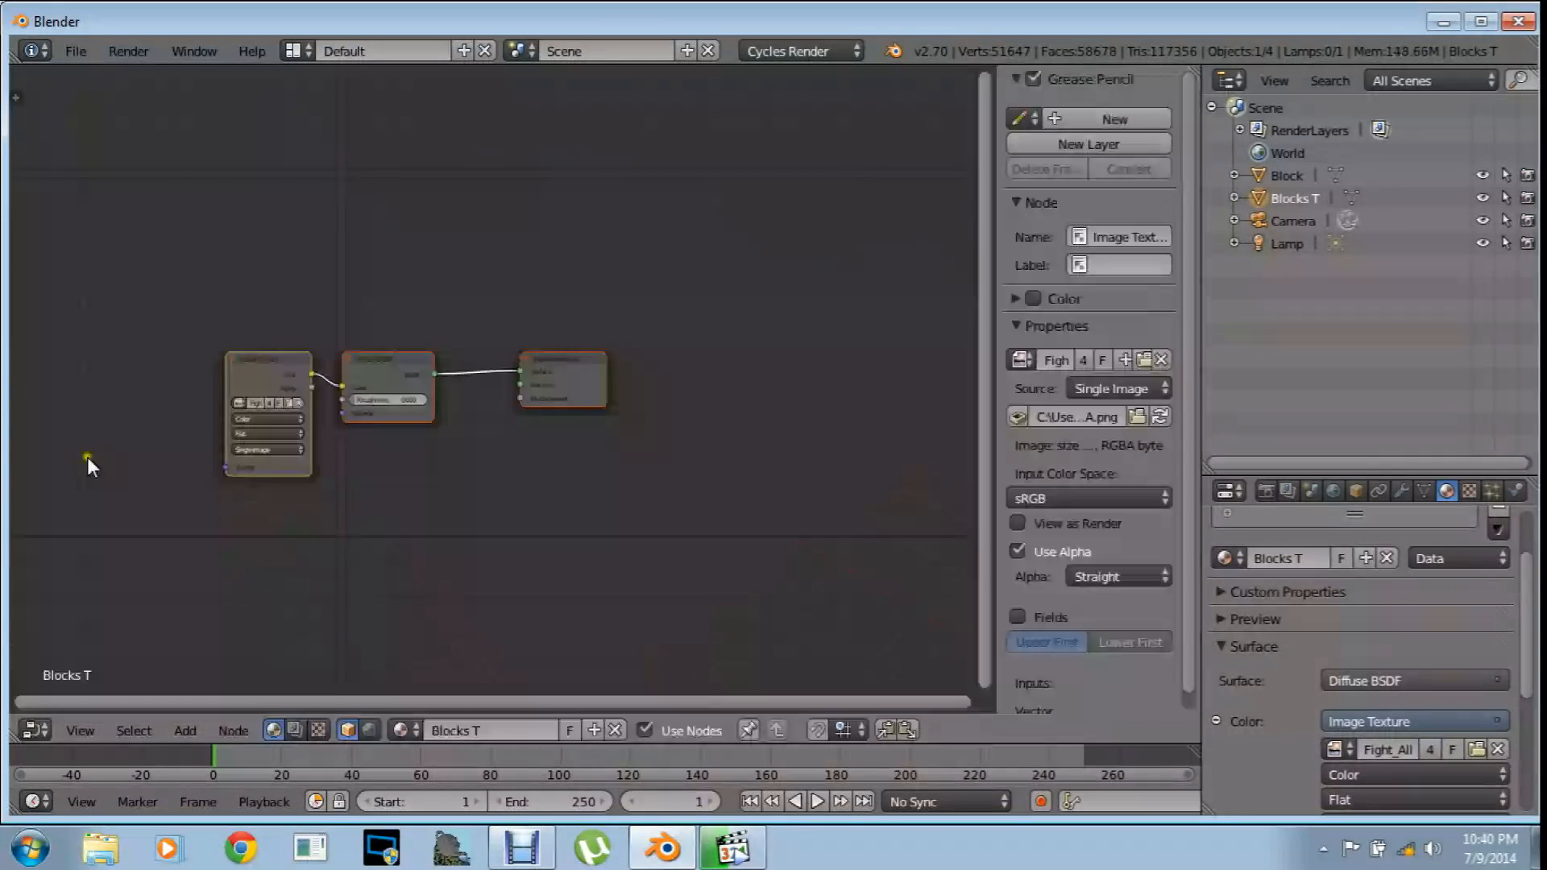
scroll(379, 504, "up", 4)
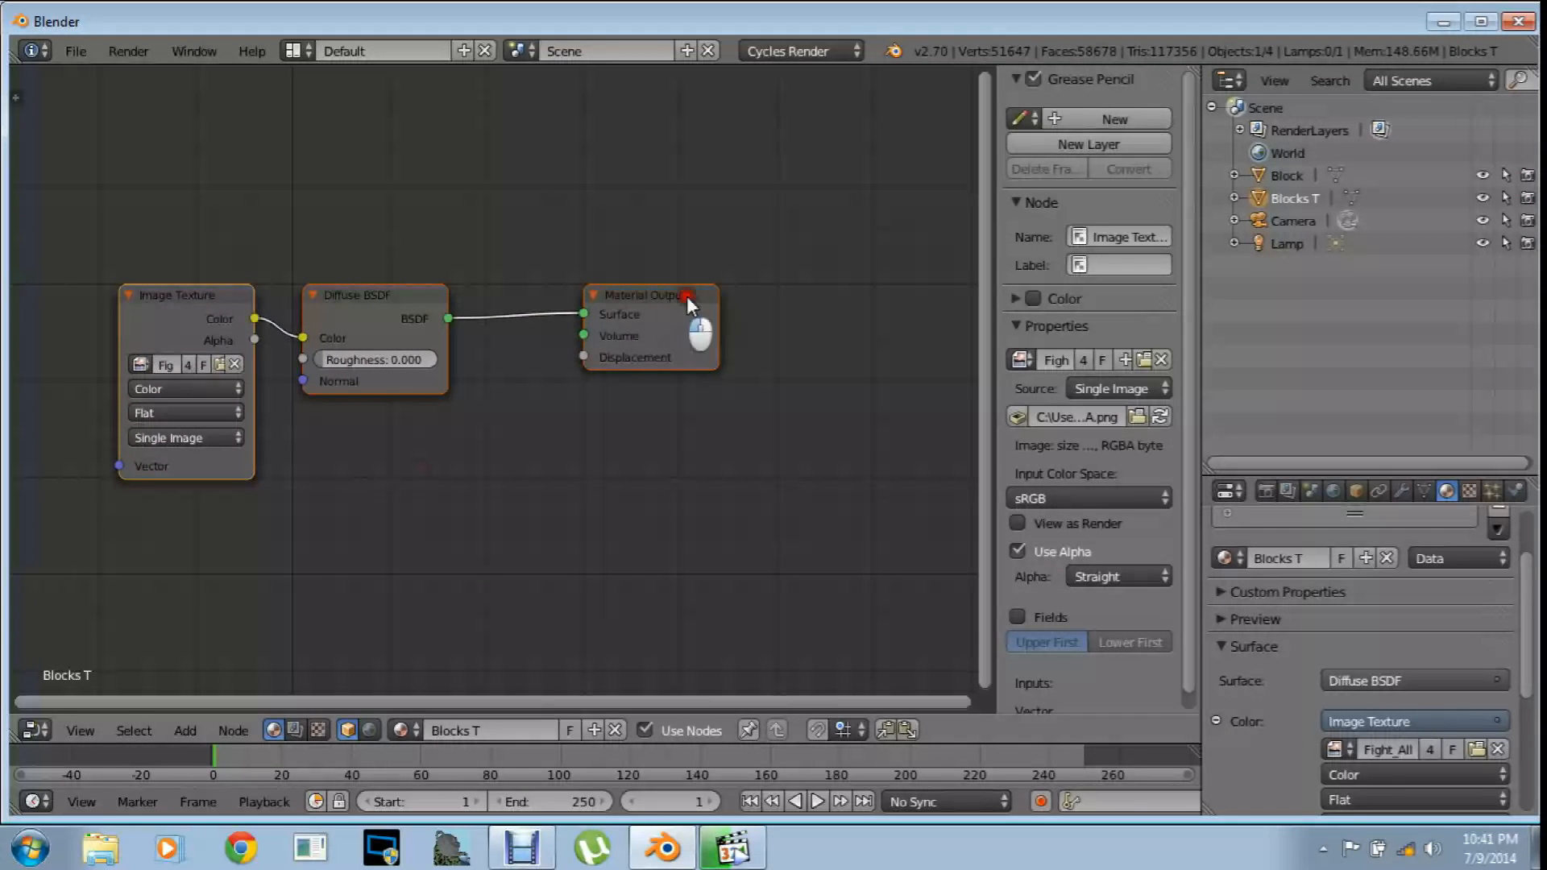
left_click_drag(688, 299, 927, 180)
left_click_drag(190, 296, 134, 272)
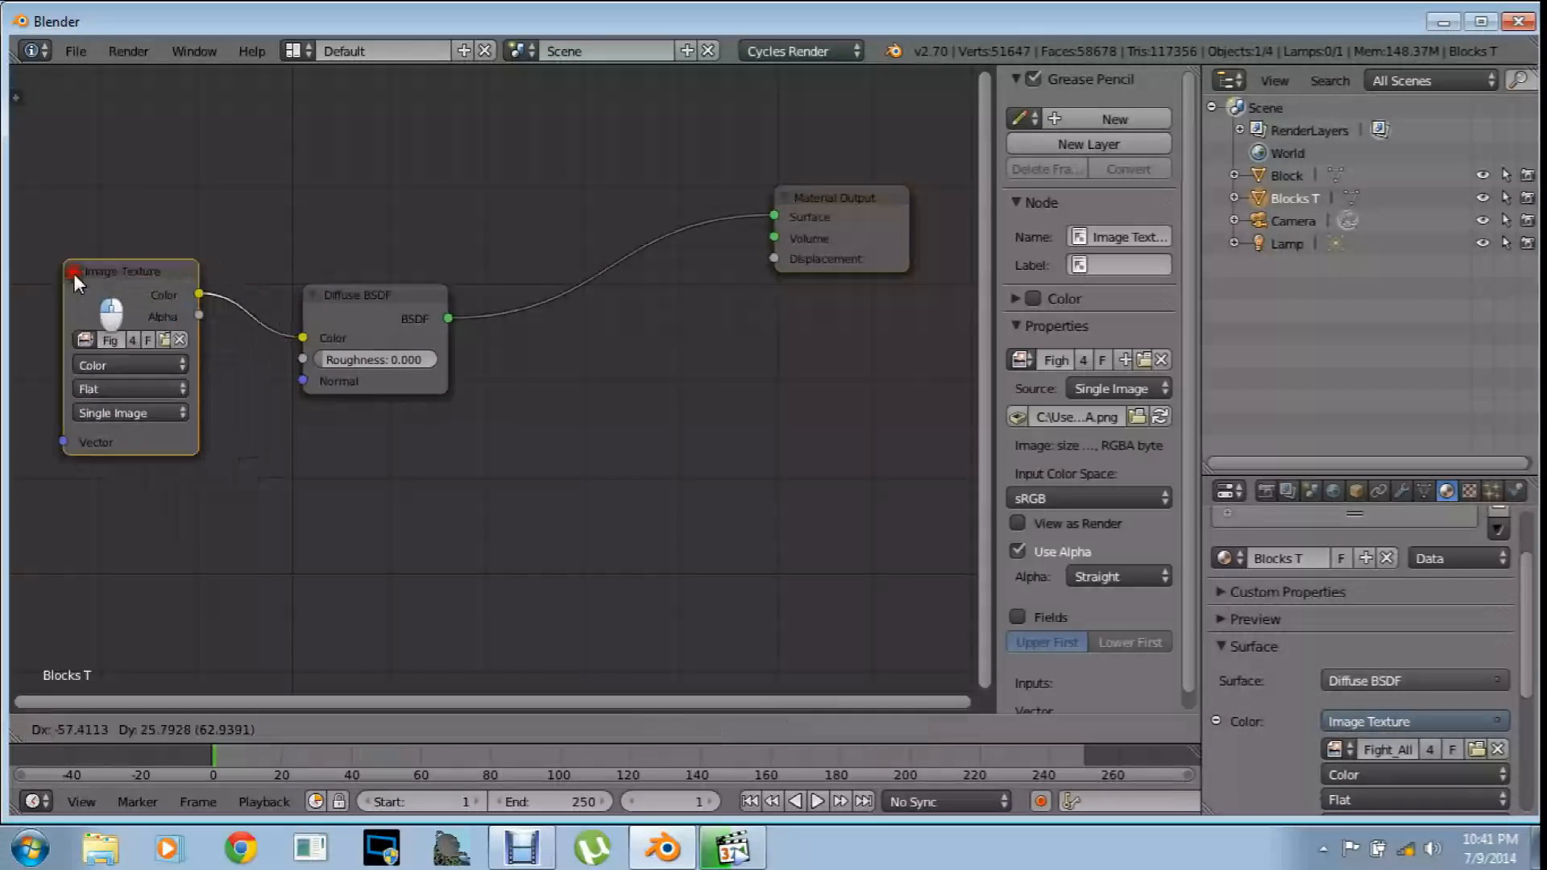
left_click_drag(369, 290, 362, 296)
left_click_drag(856, 190, 907, 175)
Add a Mix Shader node on the link between the Diffuse BSDF and the Material Output
key("shift+a")
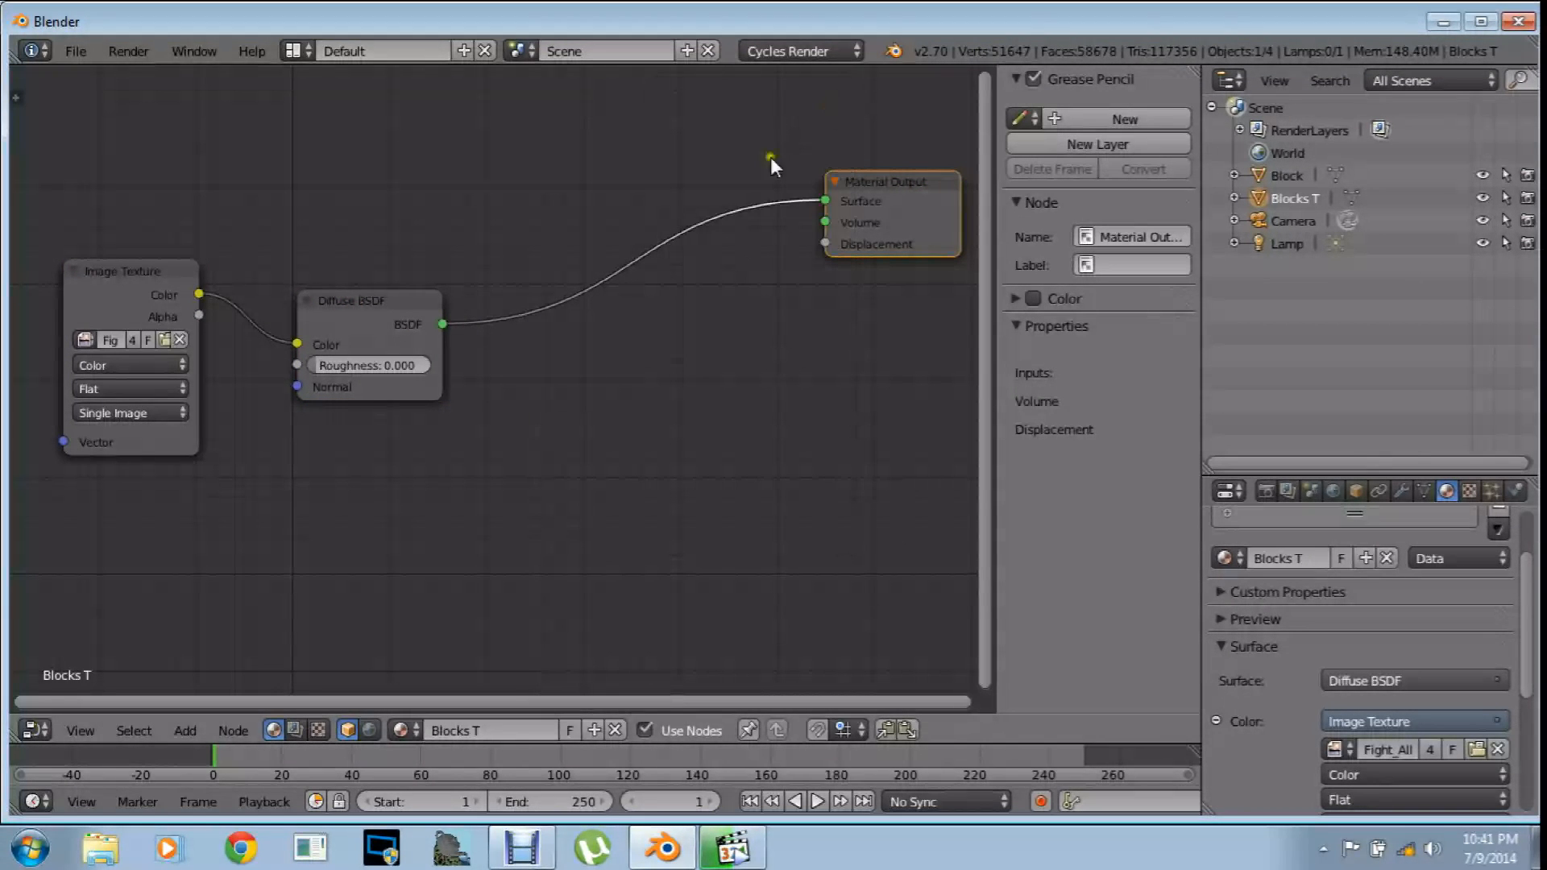
key("shift+a")
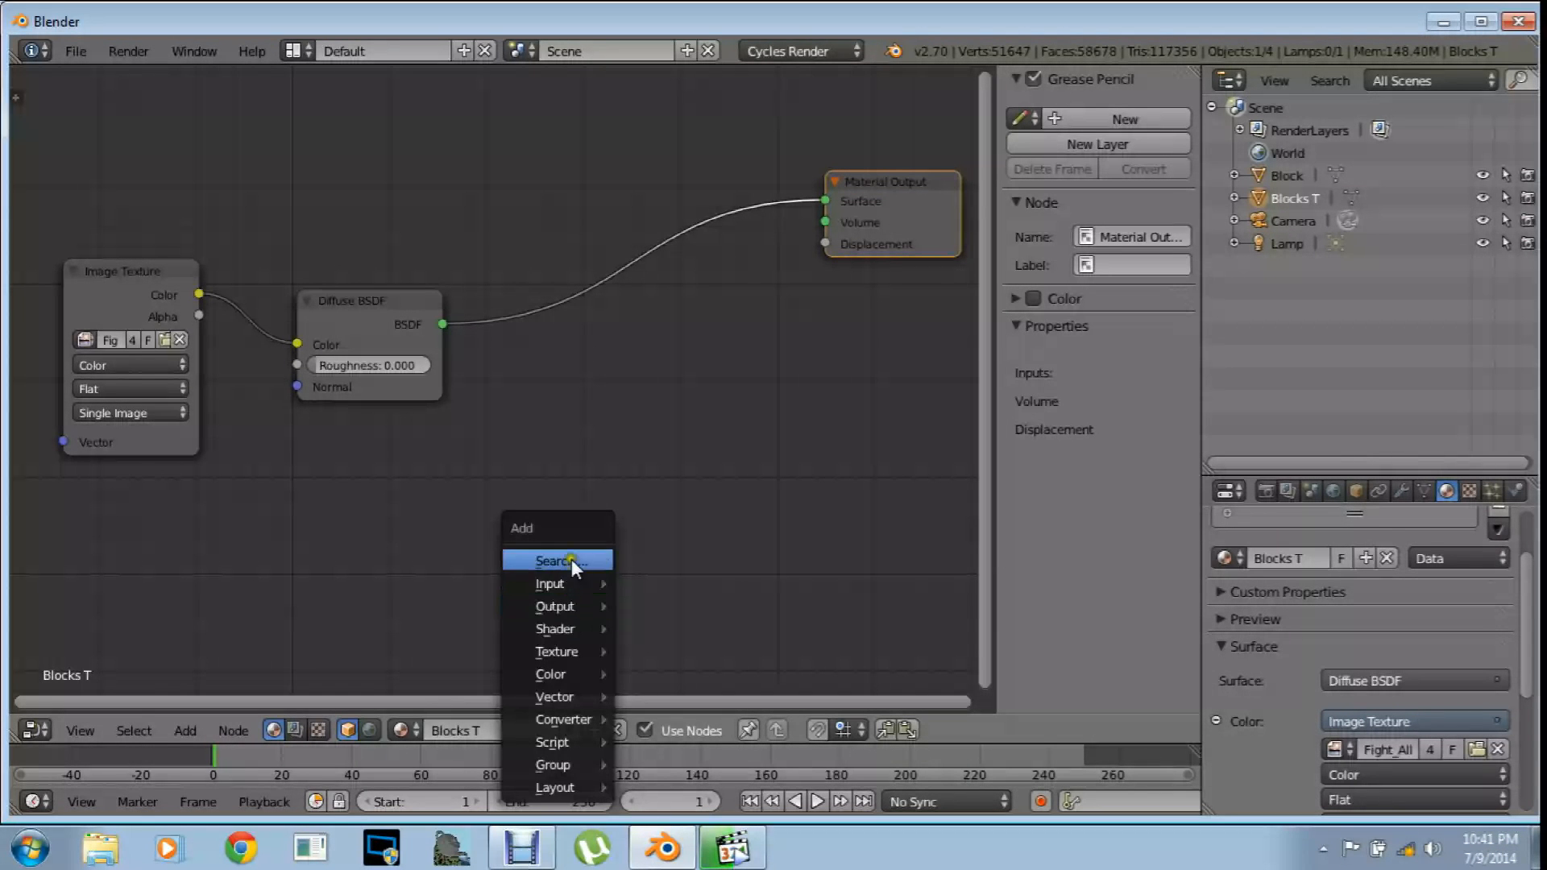
left_click(572, 560)
type("mix")
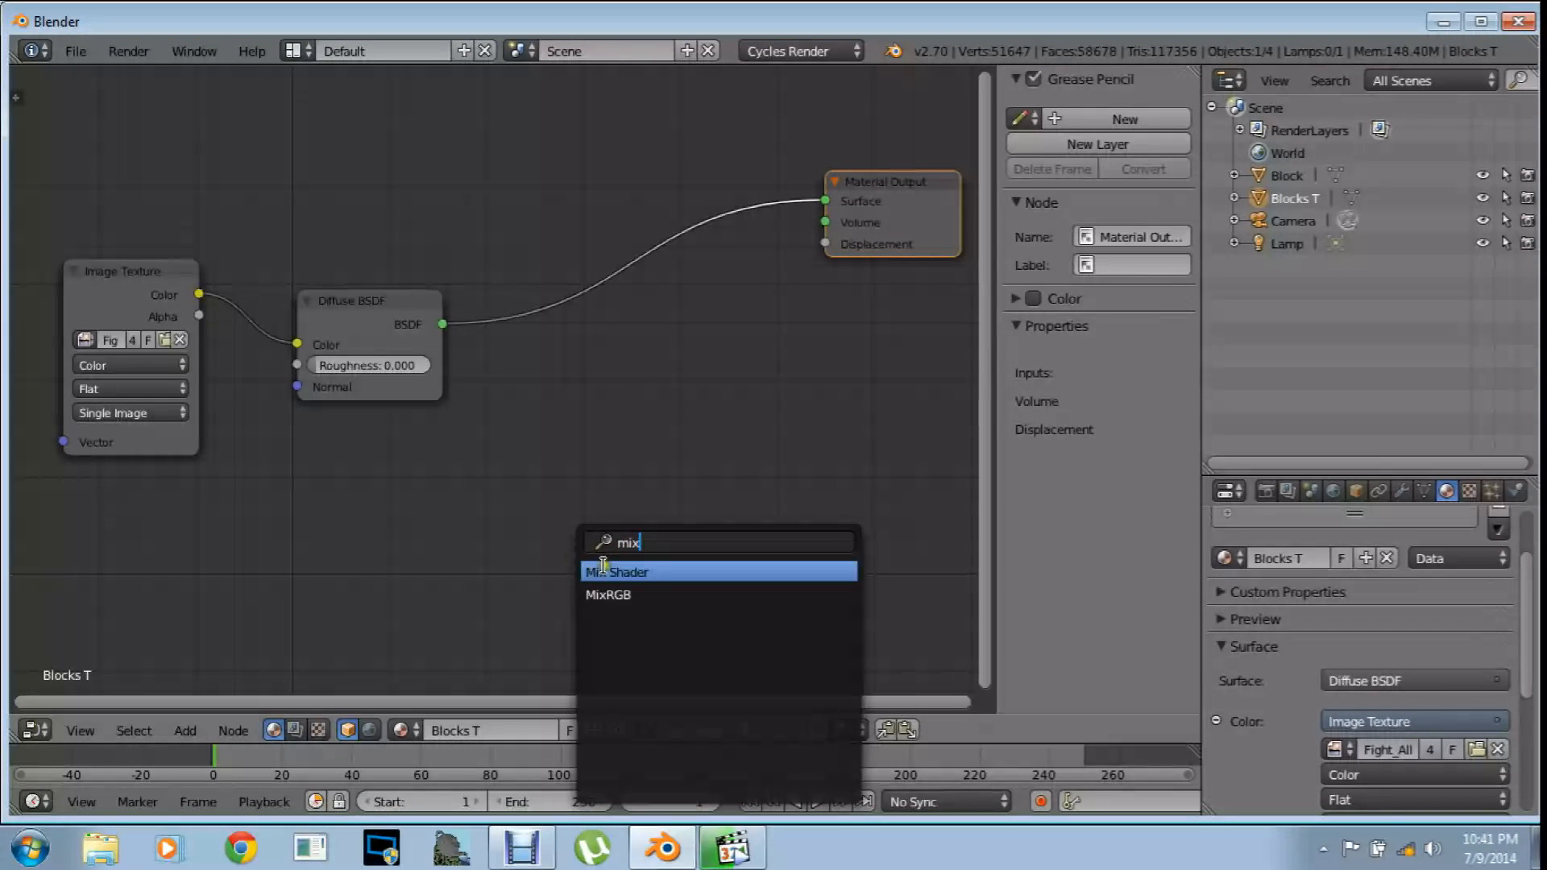
key("Return")
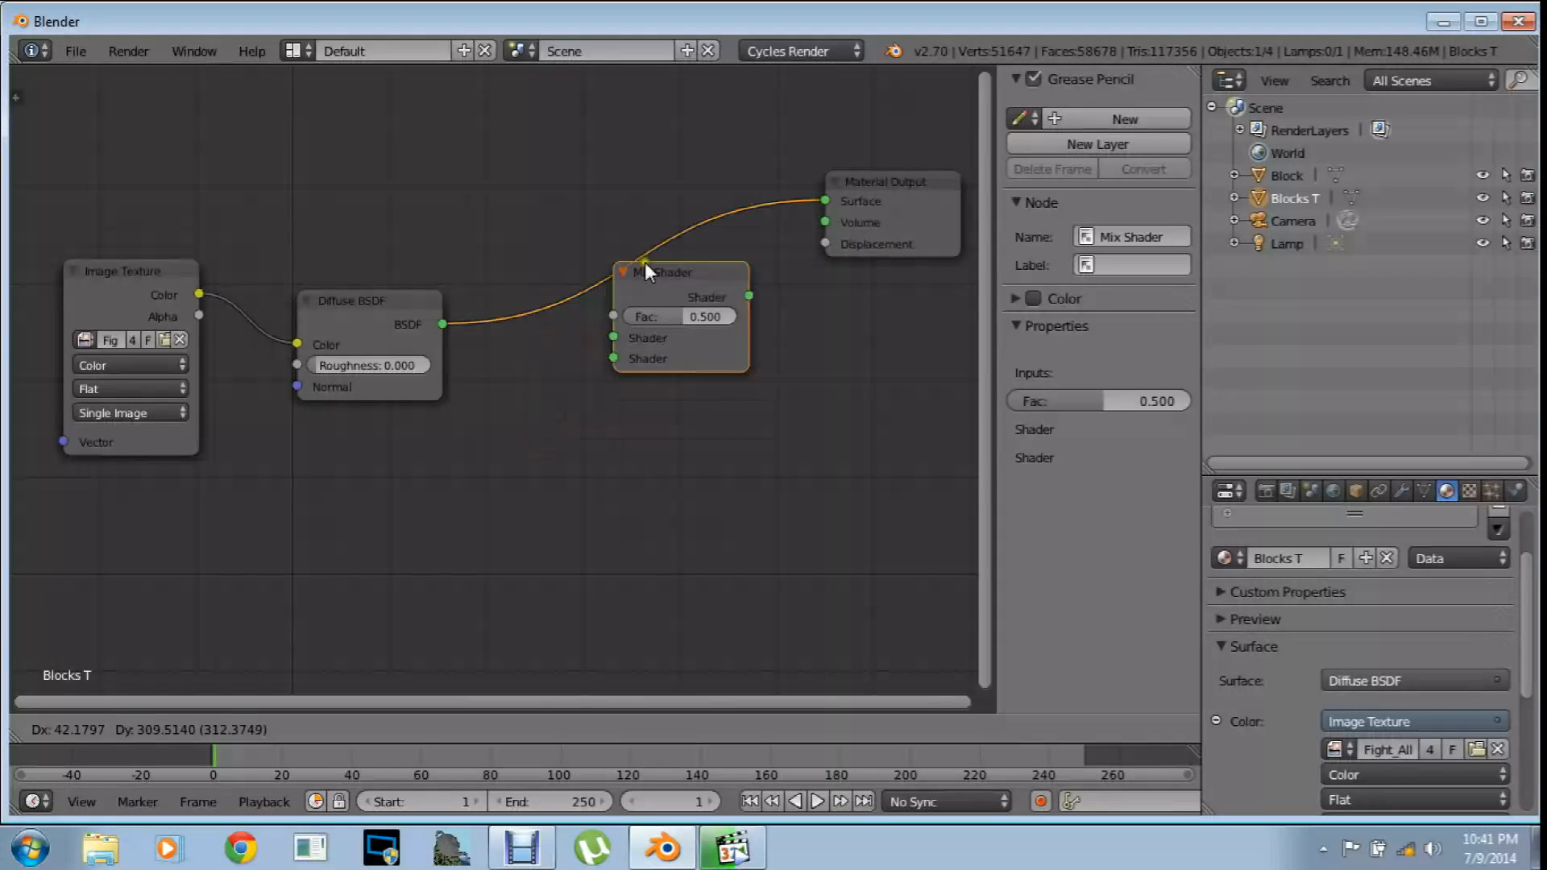
left_click(645, 239)
Add a Transparent BSDF as the Mix Shader's first shader input, with the Diffuse BSDF moved to the second input
key("shift+a")
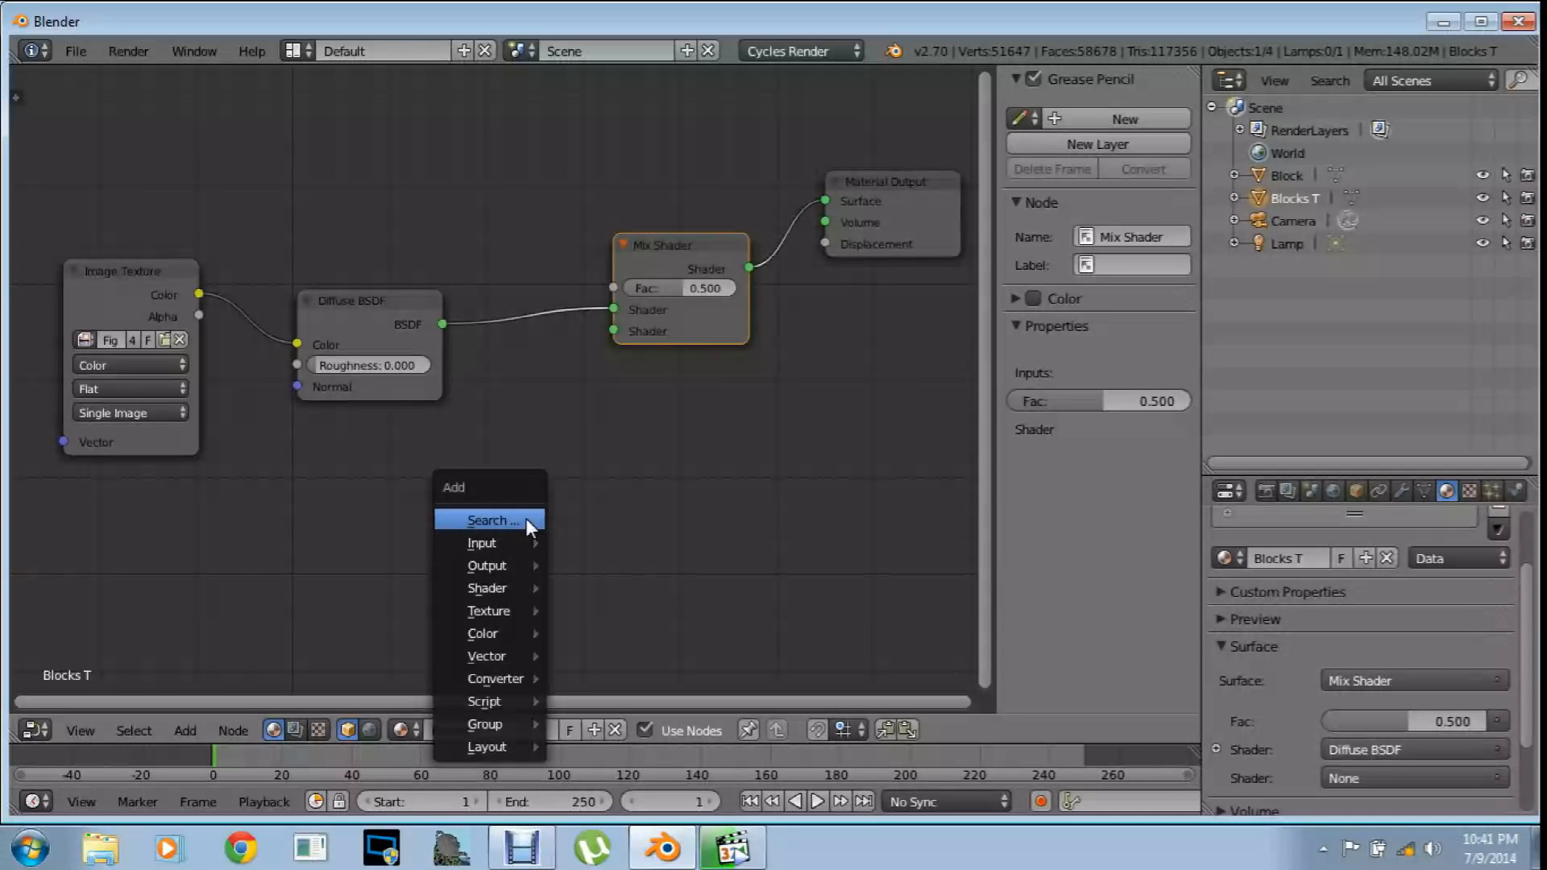
mouse_move(507, 594)
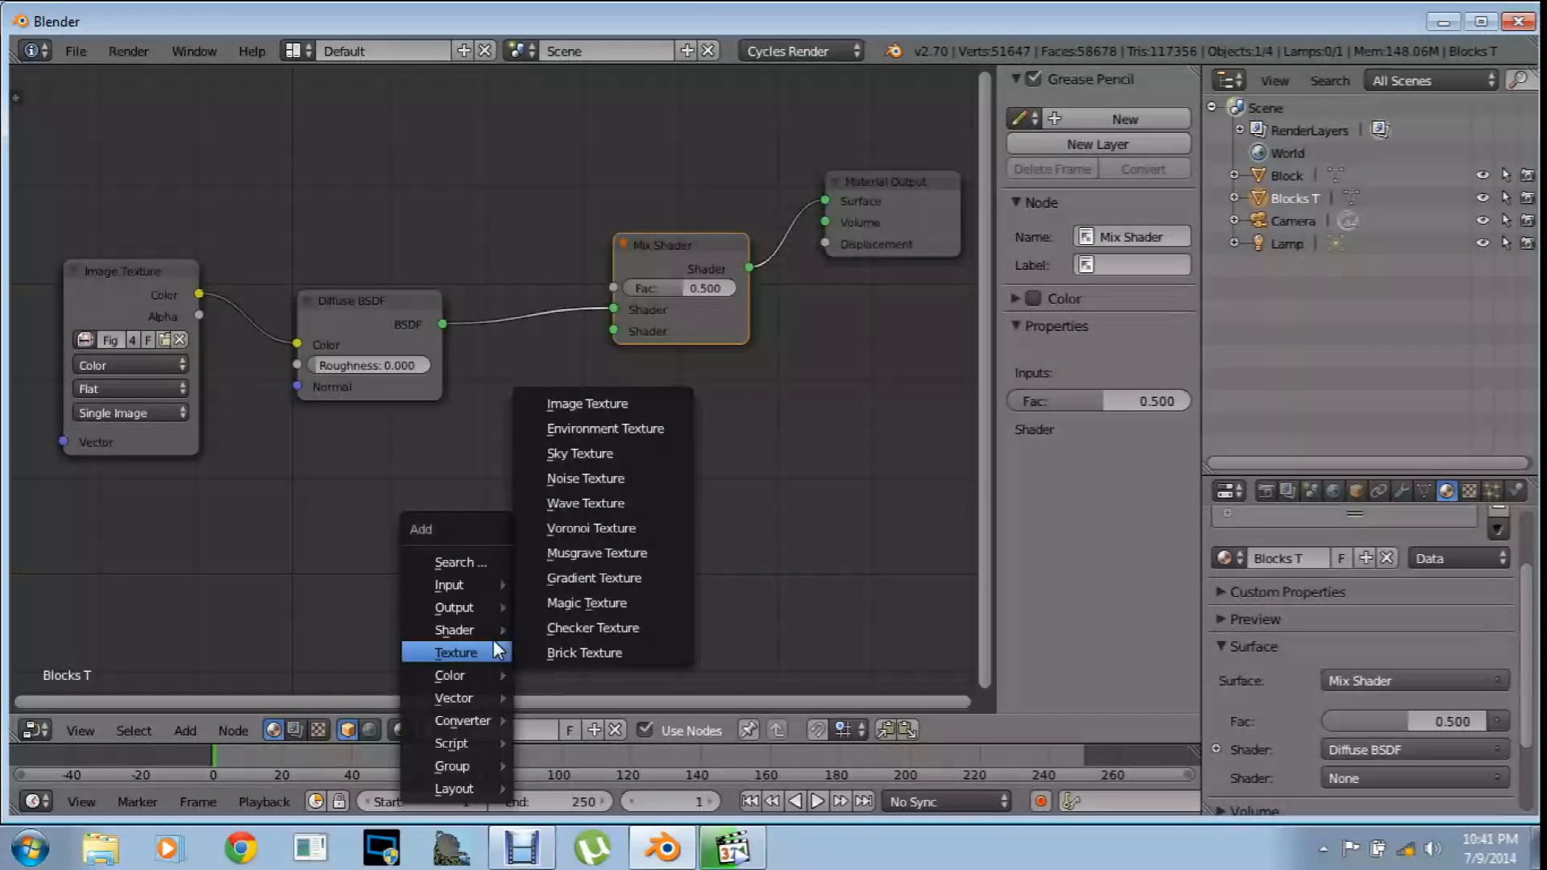
mouse_move(458, 634)
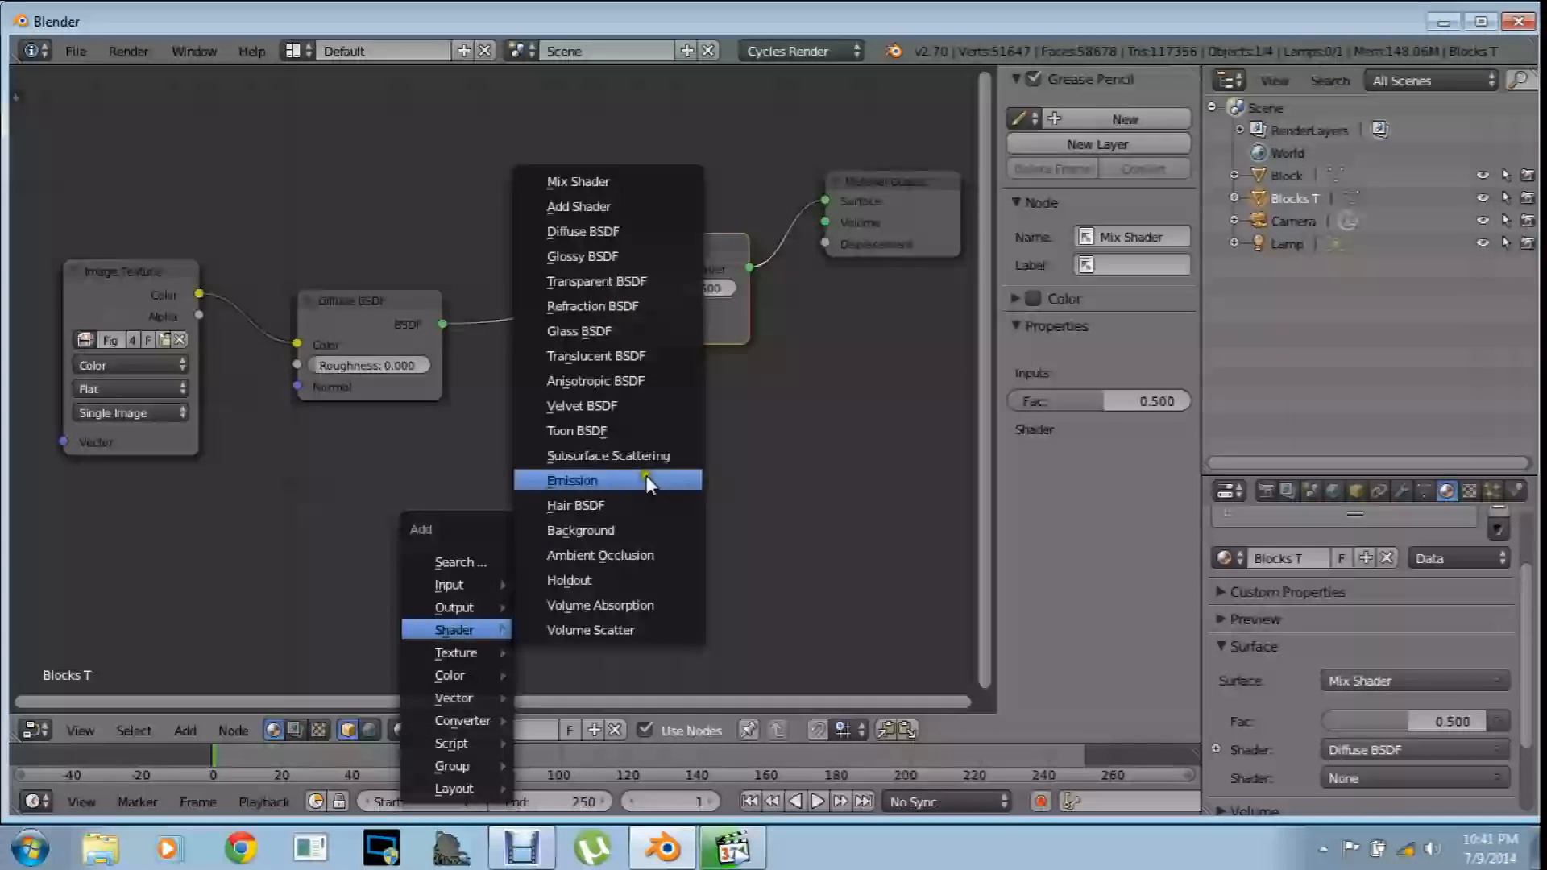
left_click(603, 280)
left_click(331, 460)
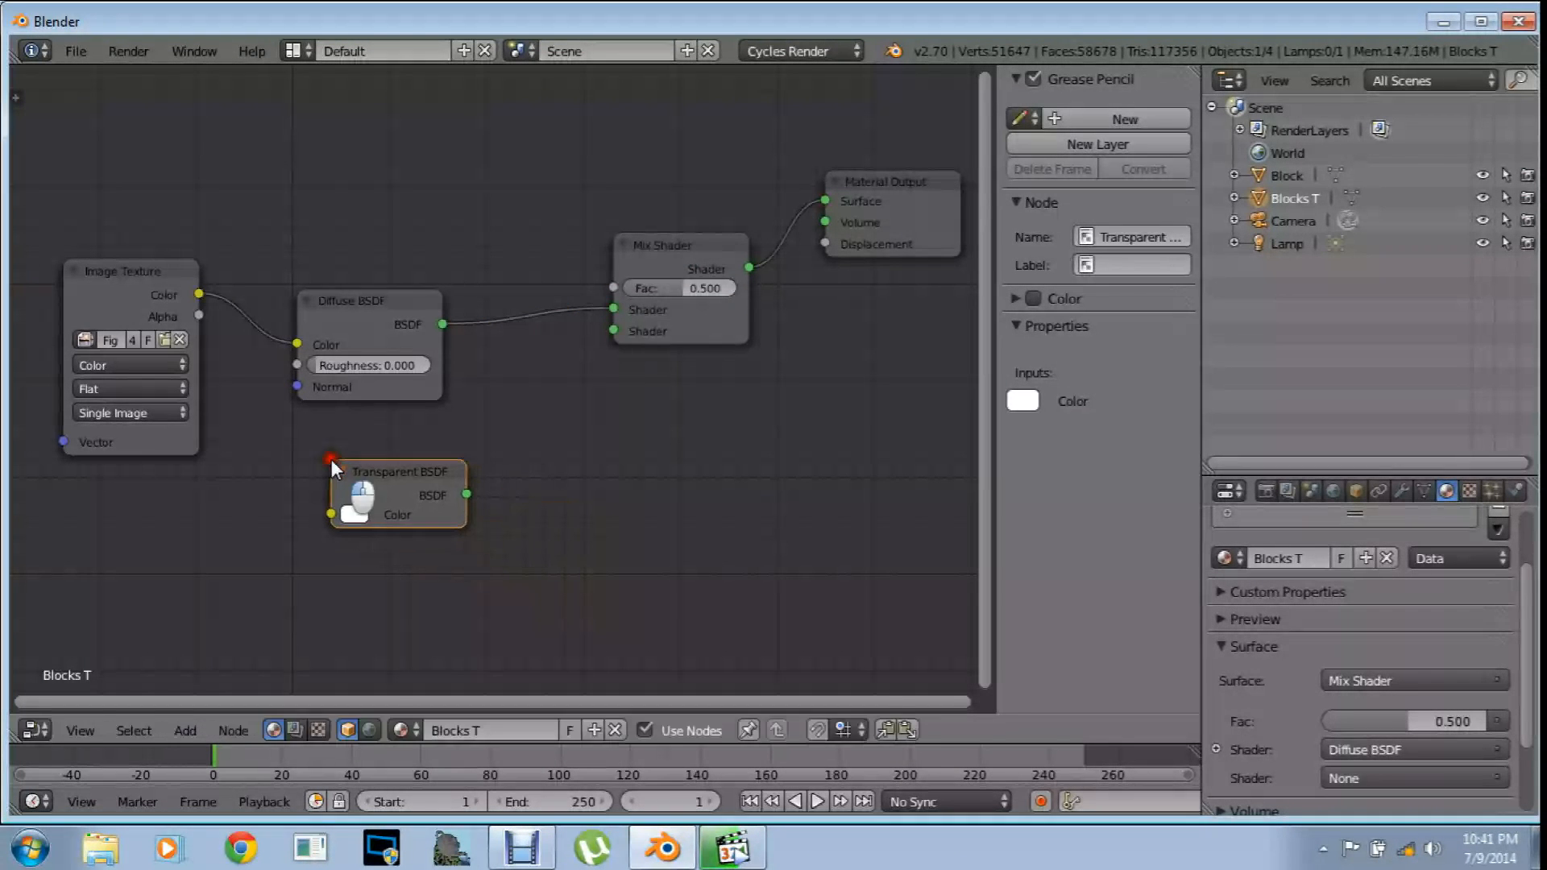
left_click_drag(612, 316, 614, 329)
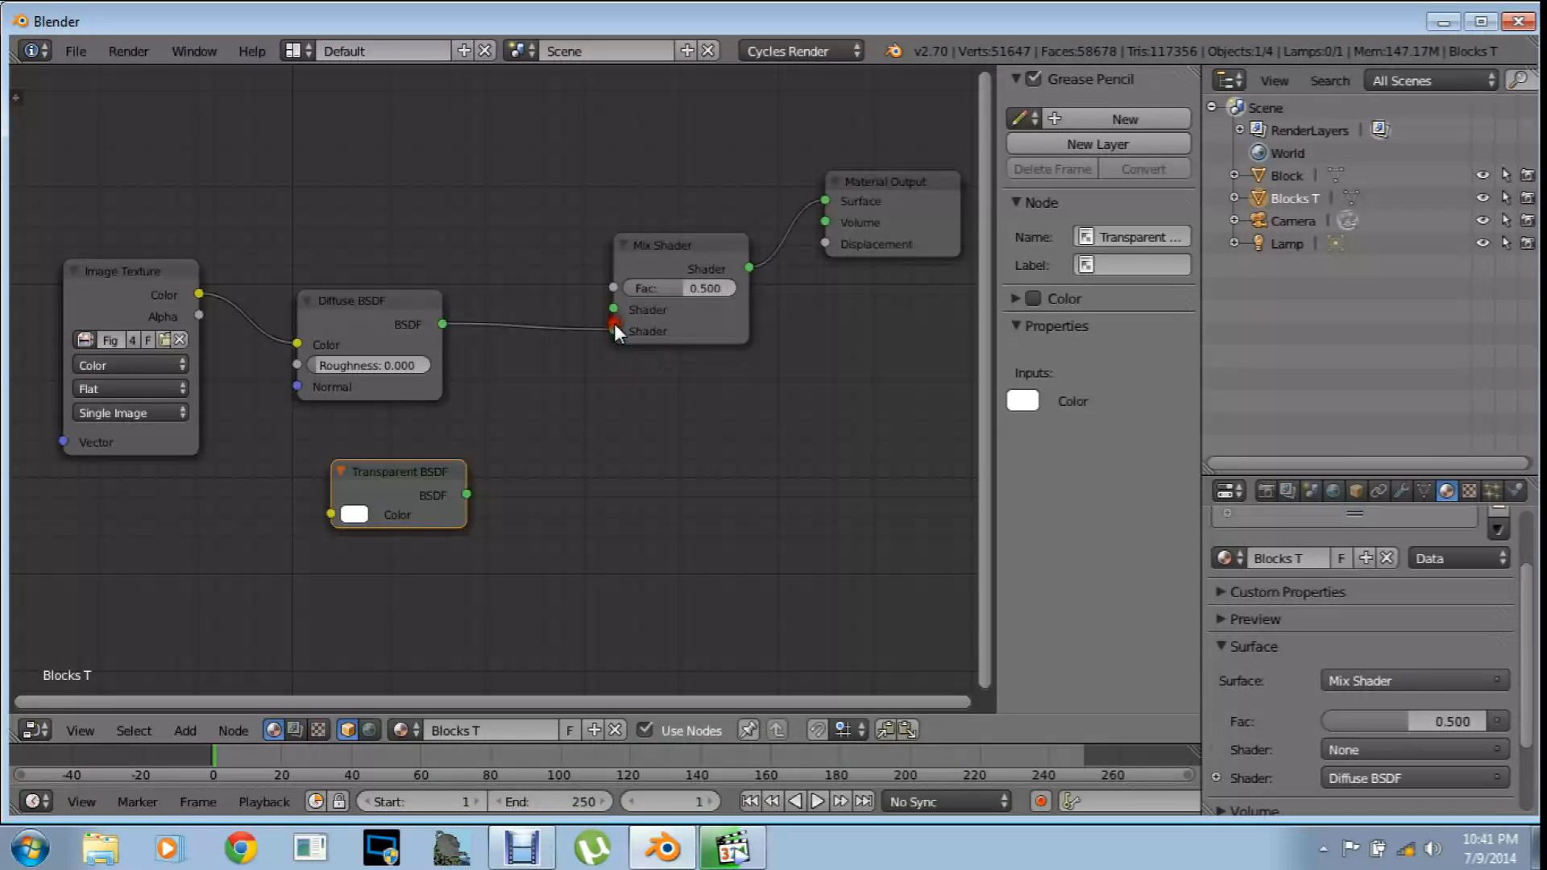
left_click_drag(466, 494, 608, 313)
Duplicate the Image Texture node and place the copy above the original
middle_click_drag(563, 242, 616, 377)
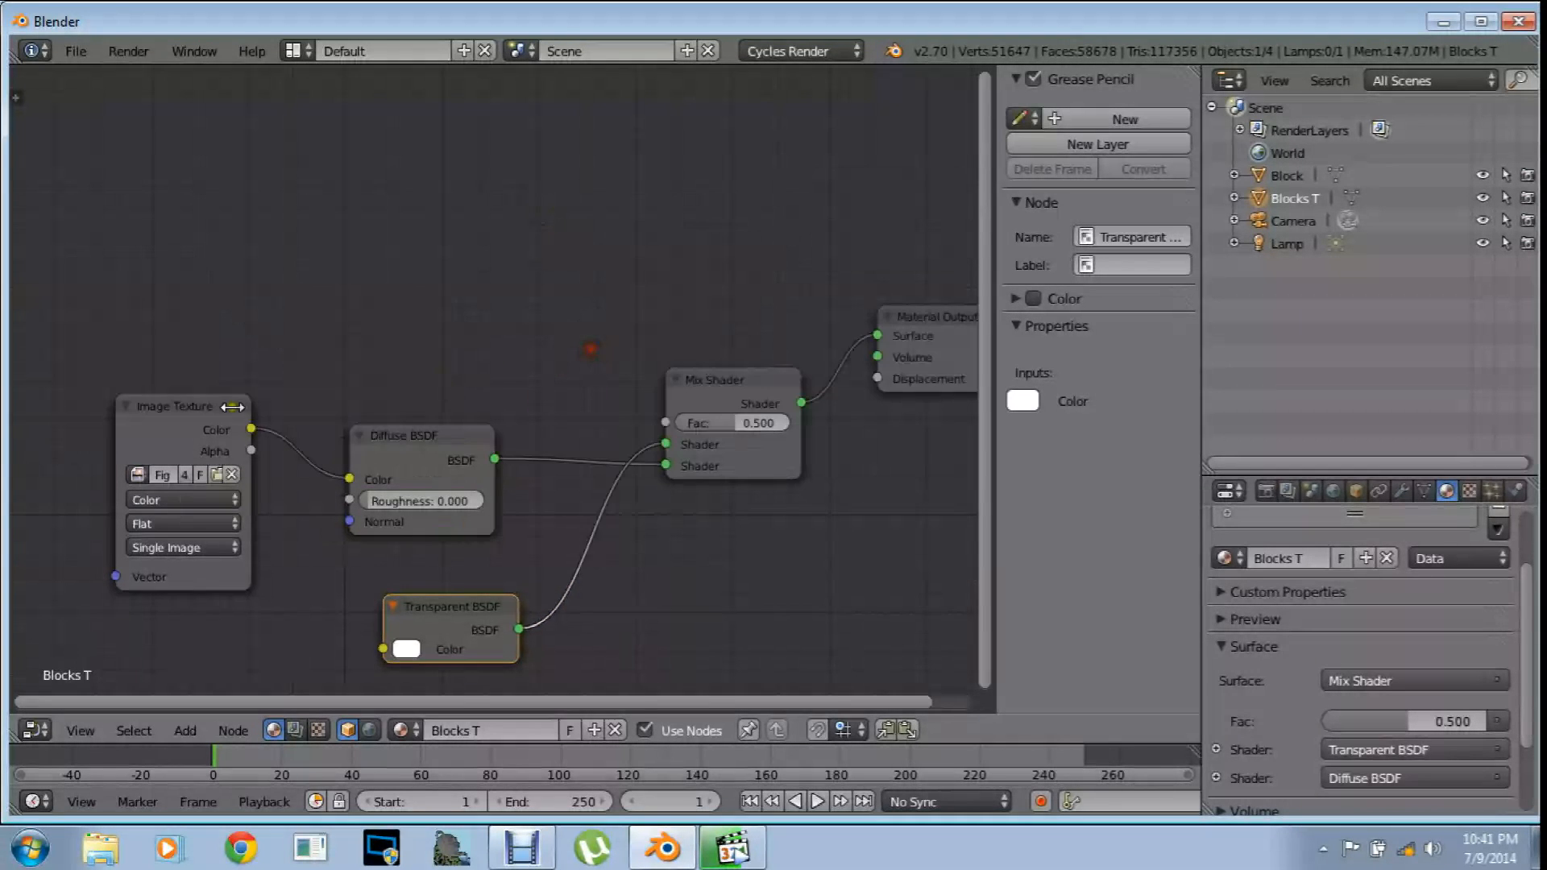
left_click(233, 406)
key("shift+d")
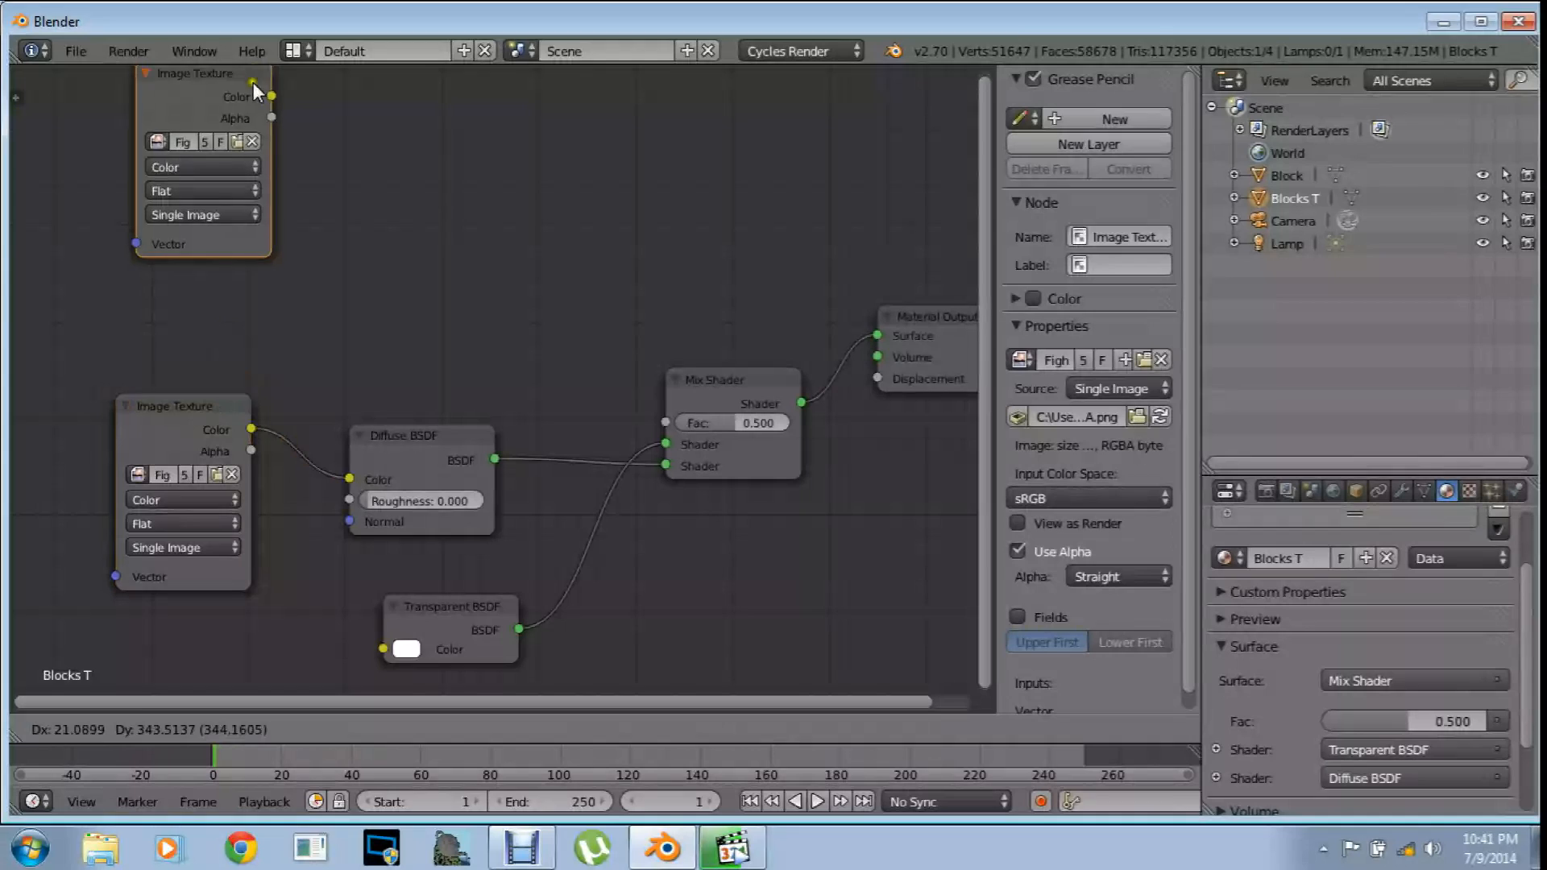
left_click(253, 91)
Set the copied Image Texture to Fight_All_Night_Scene_2-Alpha.png and connect its Color output to the Mix Shader's Fac
left_click(155, 156)
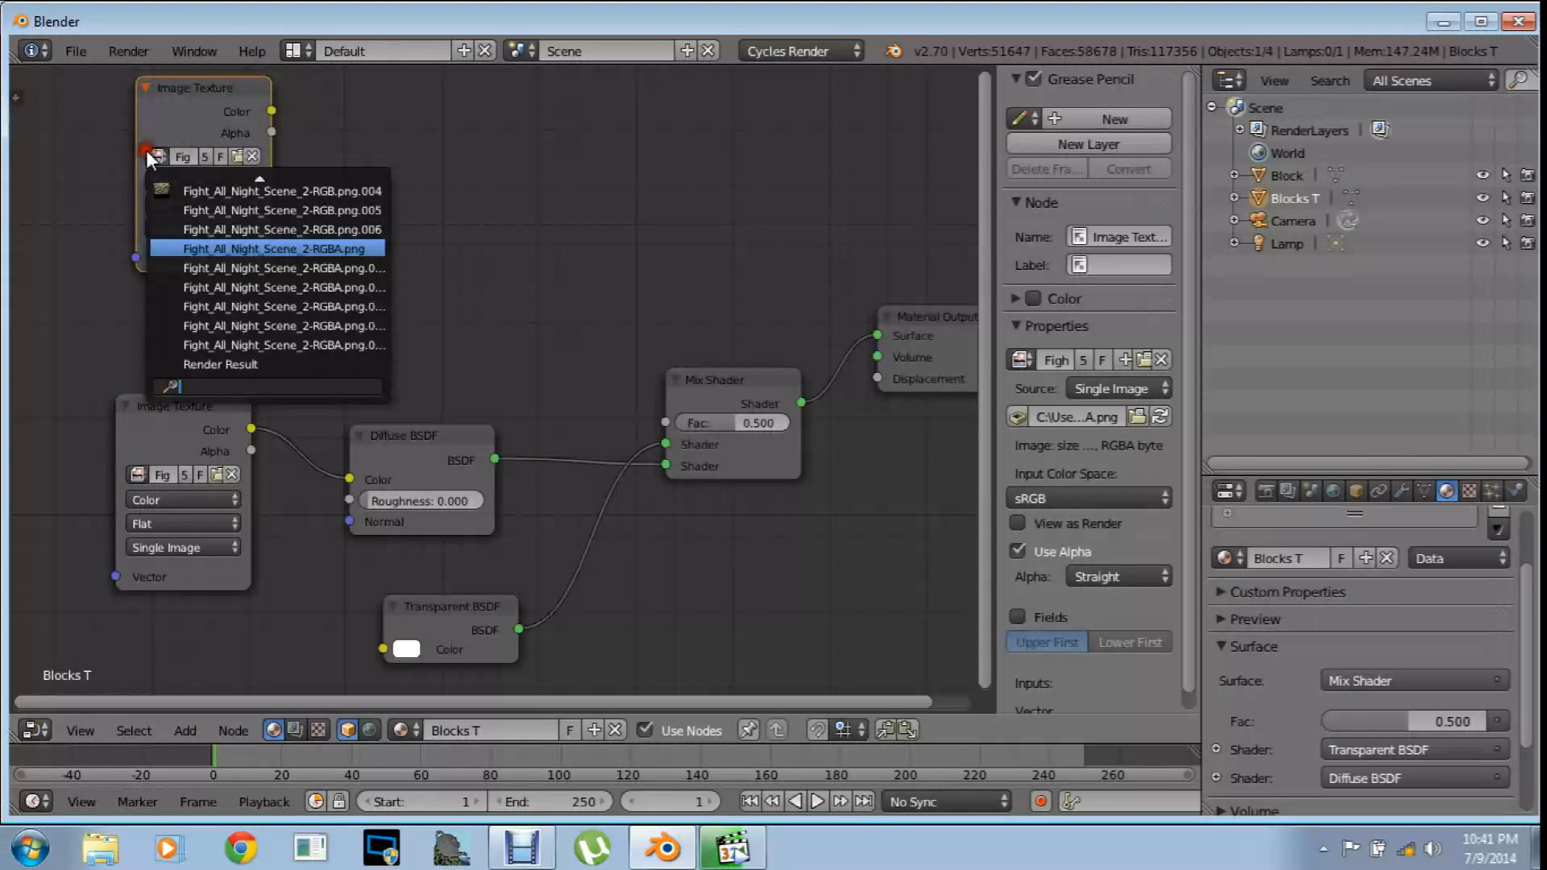
type("alpha")
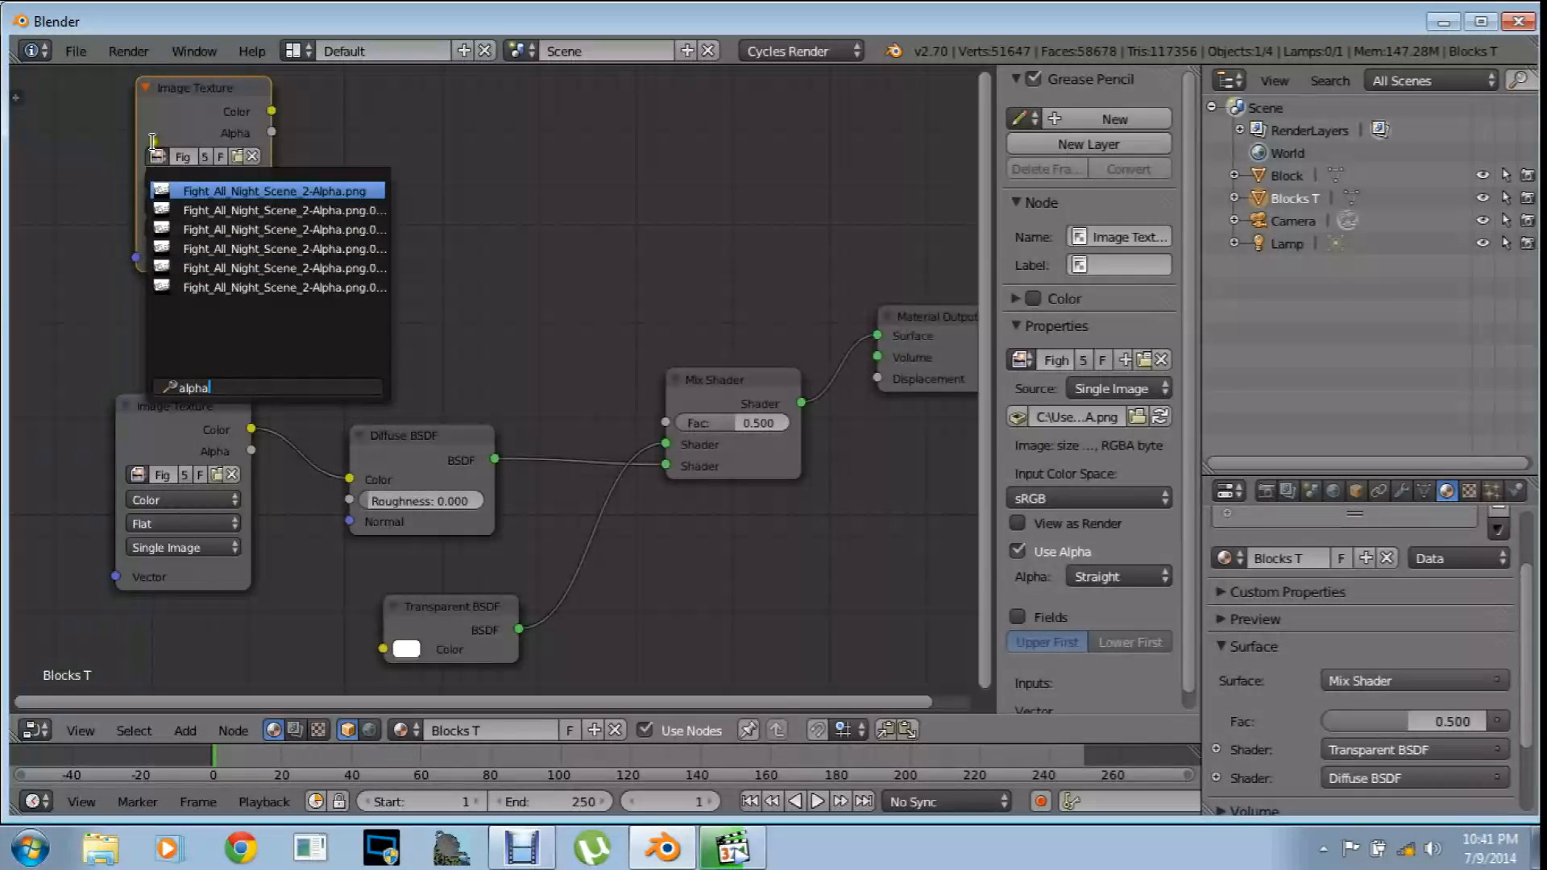
left_click(299, 191)
left_click_drag(273, 110, 668, 424)
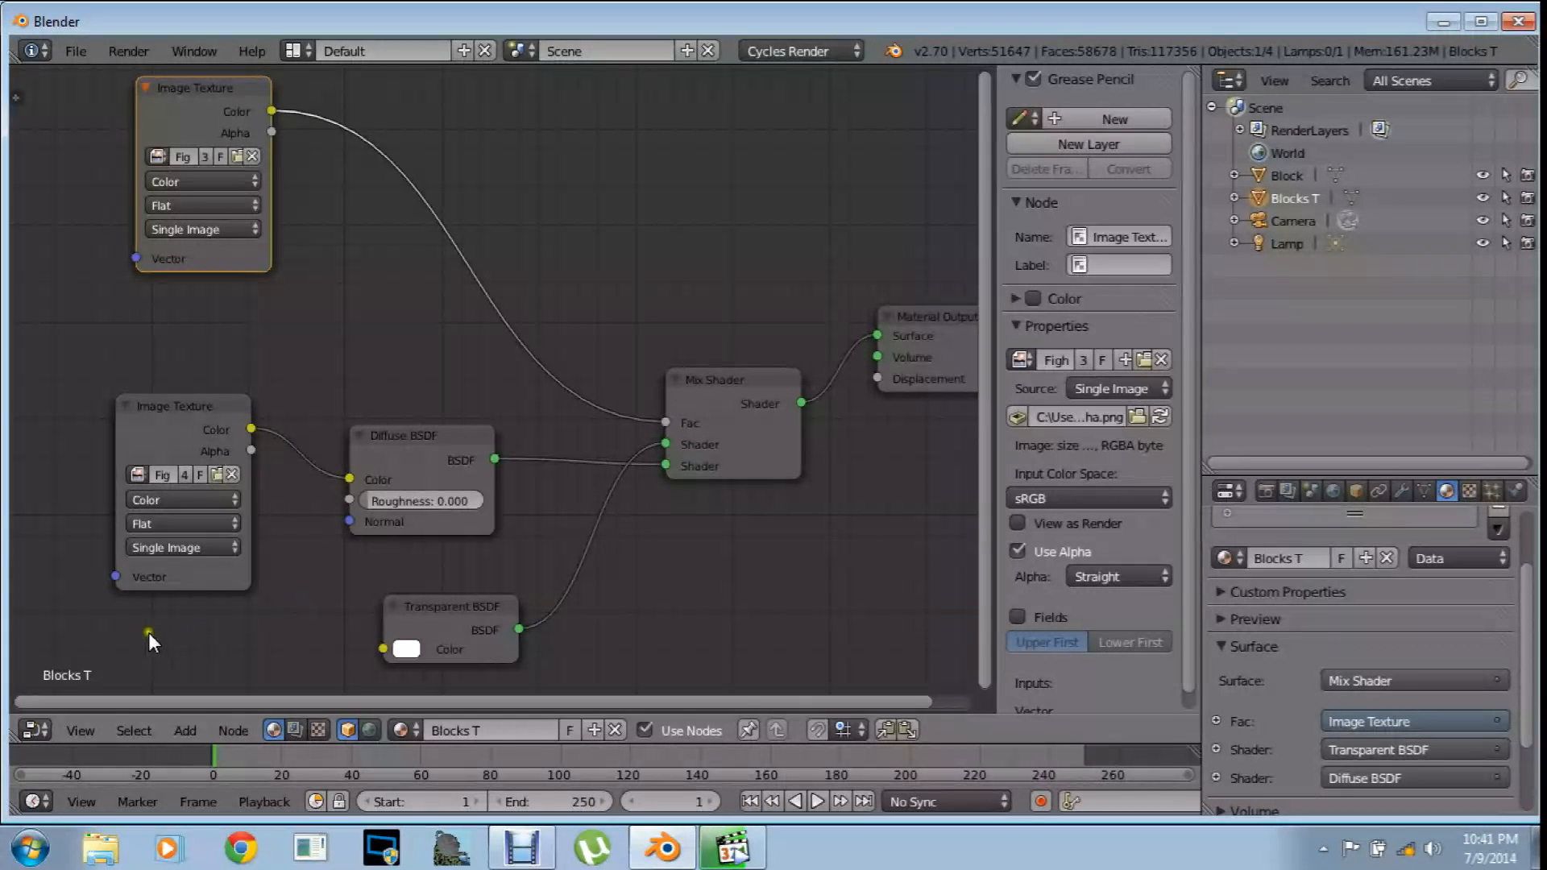
Return to the 3D view and align the camera to a close view of the trees at the terrain's near corner
left_click(34, 730)
left_click(36, 698)
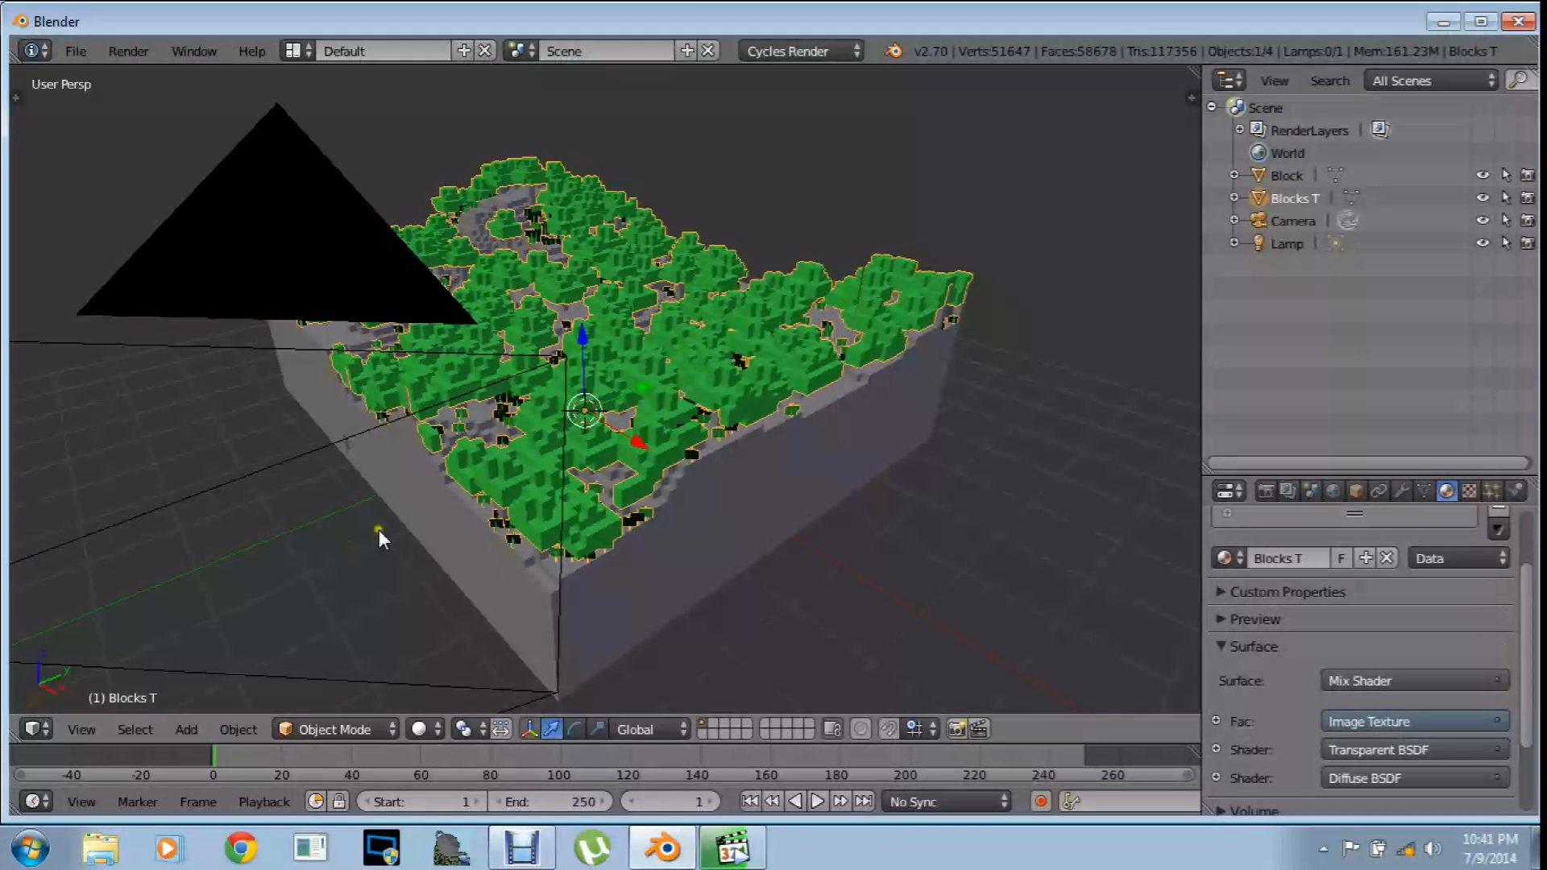
middle_click_drag(563, 464, 616, 439)
middle_click_drag(747, 467, 699, 411)
key("KP_0")
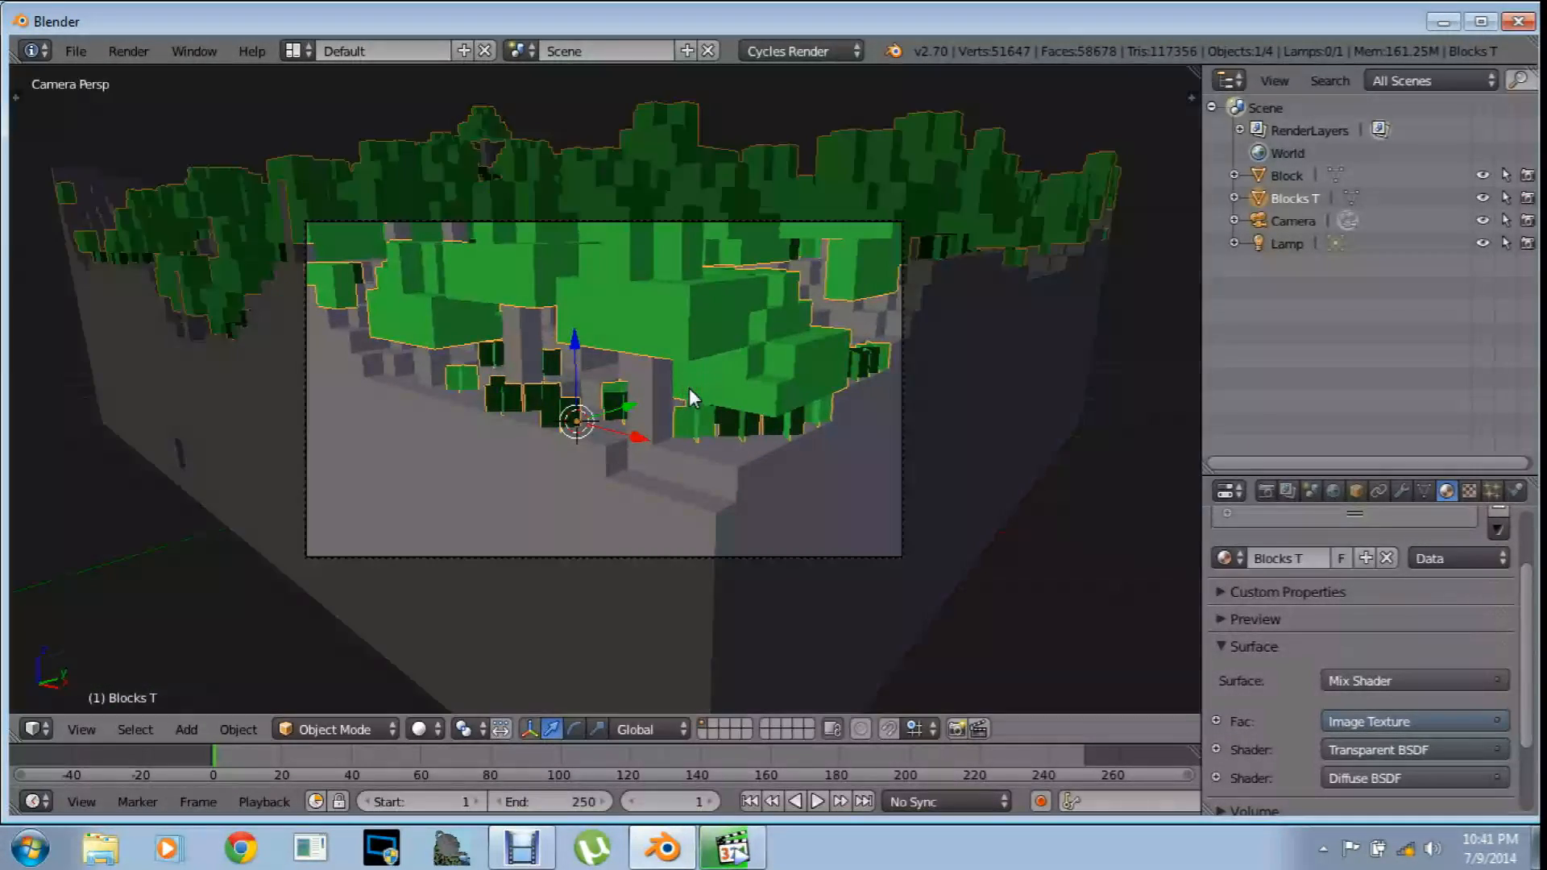
Render the close-up camera view to check the leaf transparency, stopping the render partway and closing the result
key("F12")
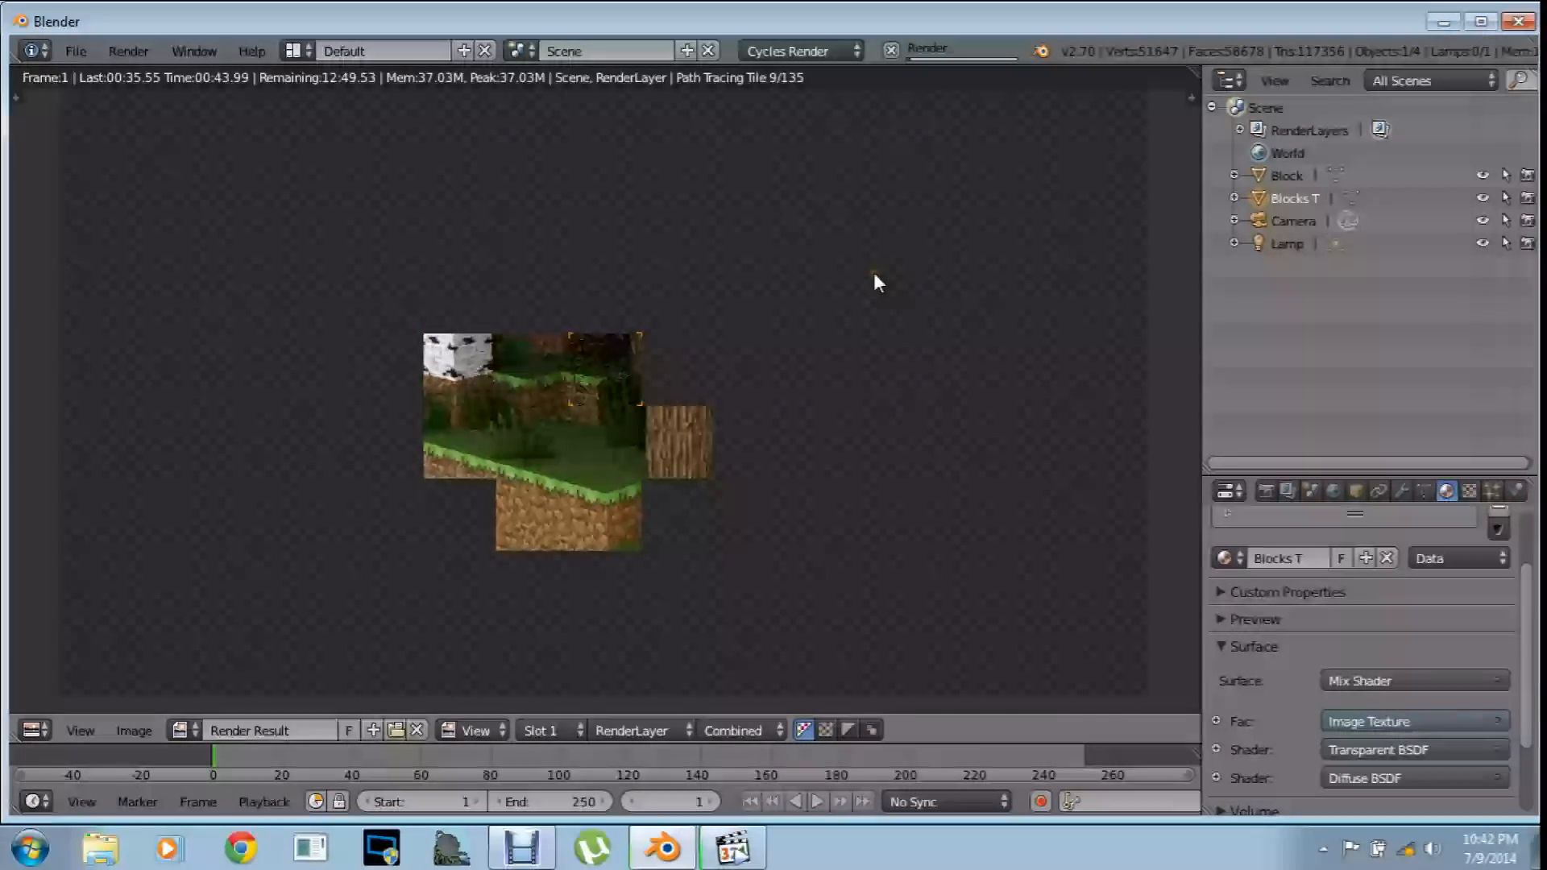
left_click(891, 50)
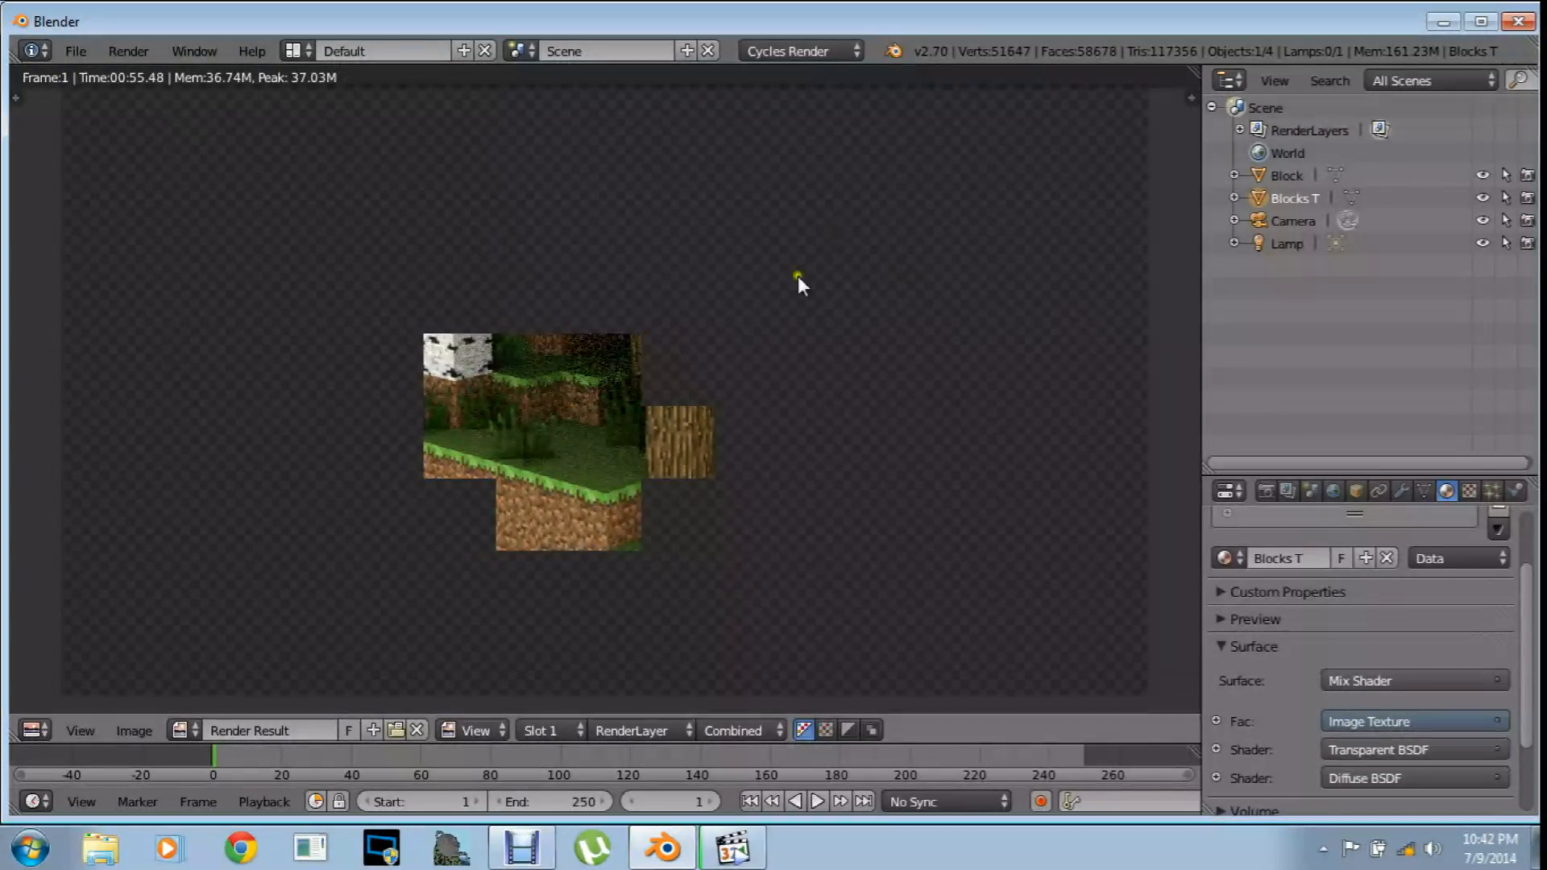
key("Escape")
middle_click_drag(797, 275, 739, 321)
scroll(739, 322, "down", 5)
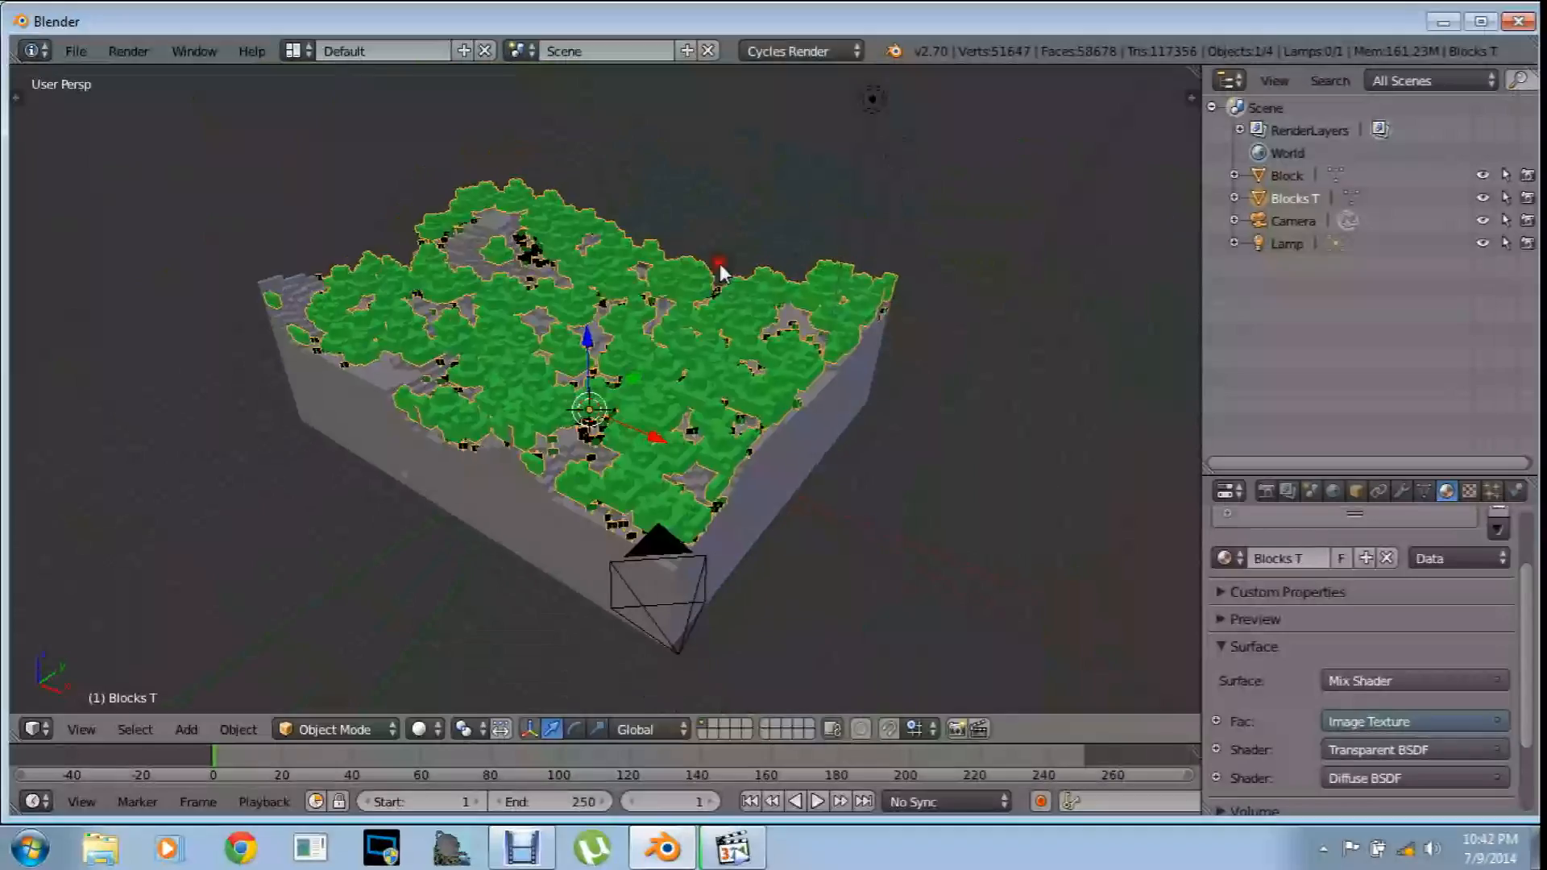
scroll(641, 313, "up", 3)
mouse_move(635, 289)
middle_mouse_down()
mouse_move(550, 295)
mouse_move(742, 311)
mouse_move(511, 290)
mouse_move(639, 287)
middle_mouse_up()
middle_click_drag(570, 413, 544, 348)
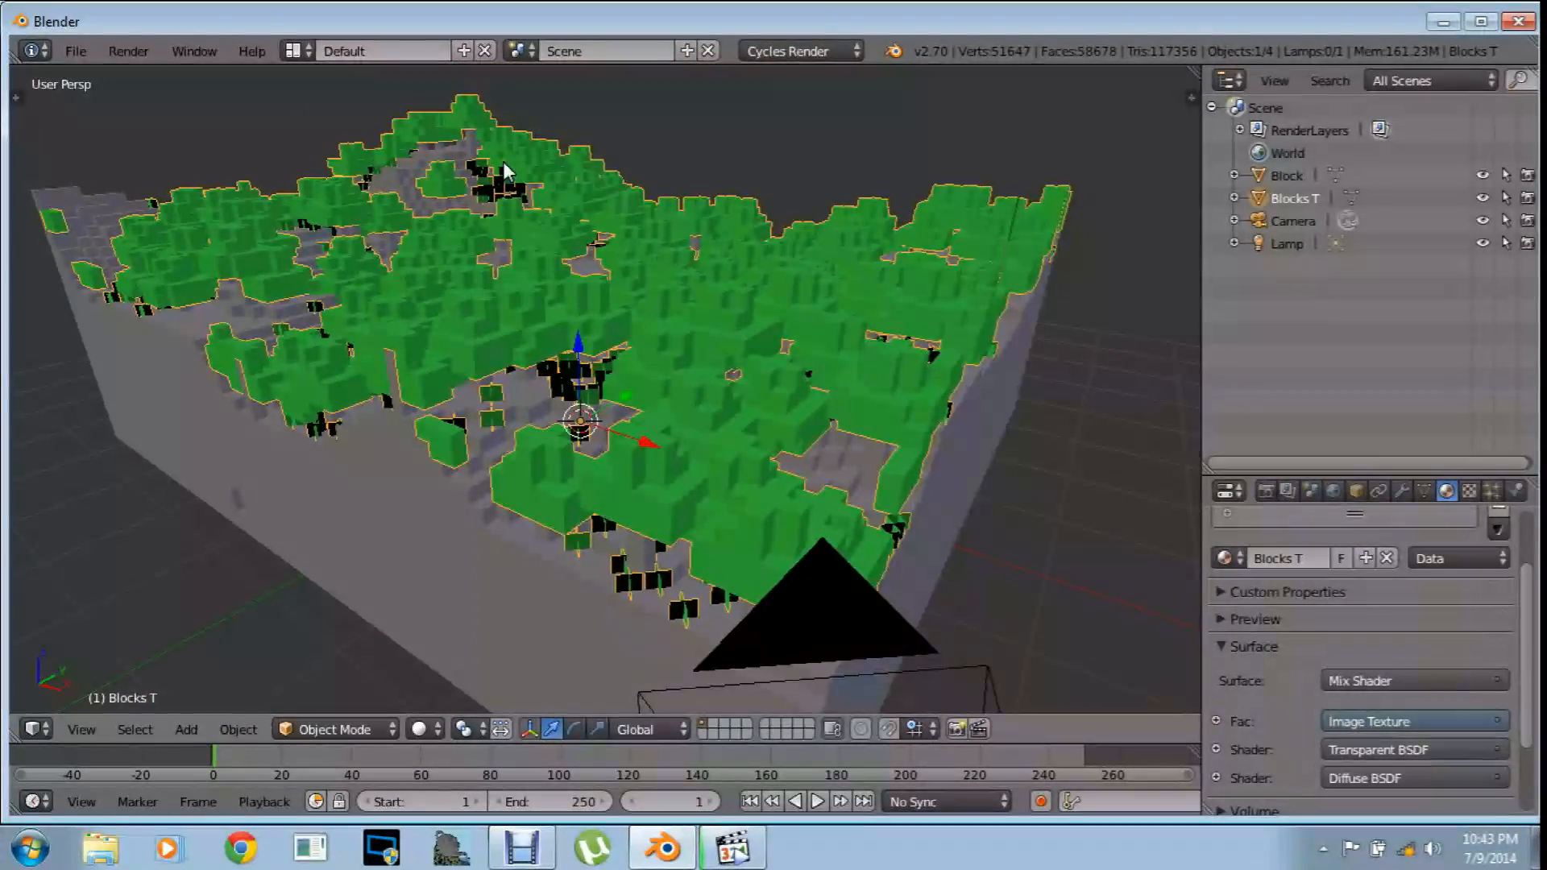